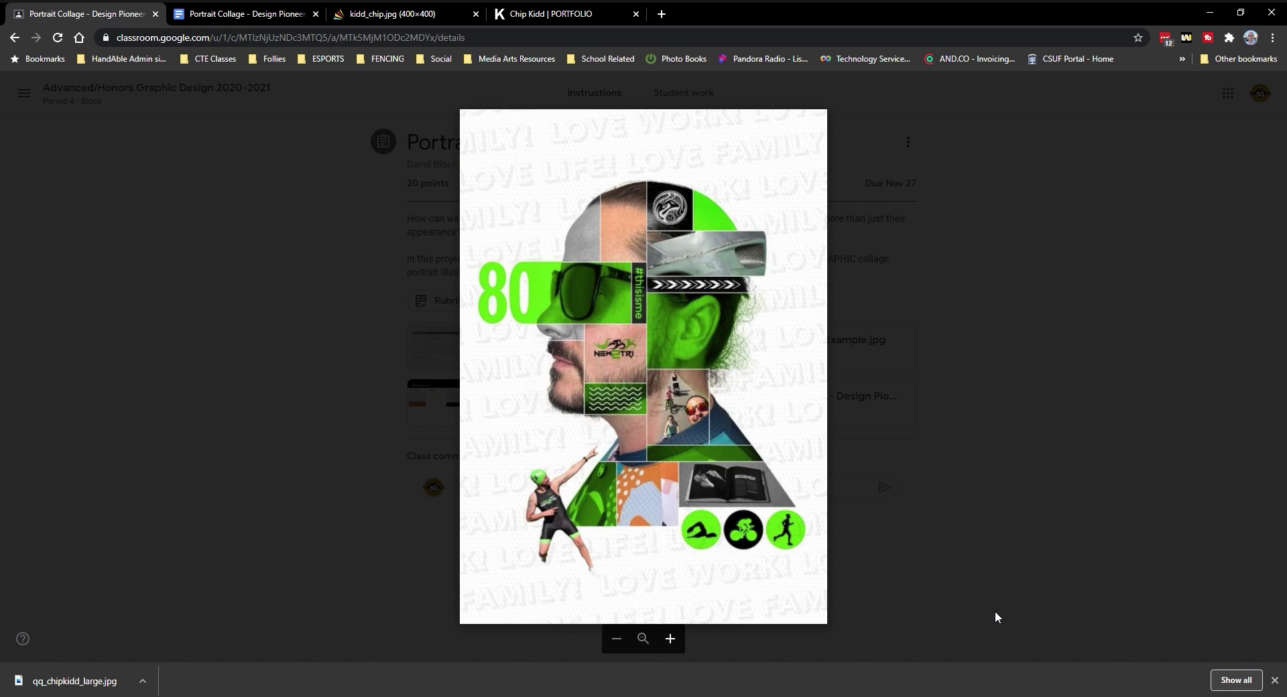
Review the portrait collage examples in the Portrait Collage document, the kidd_chip.jpg photo, and Chip Kidd's portfolio page.
left_click(241, 13)
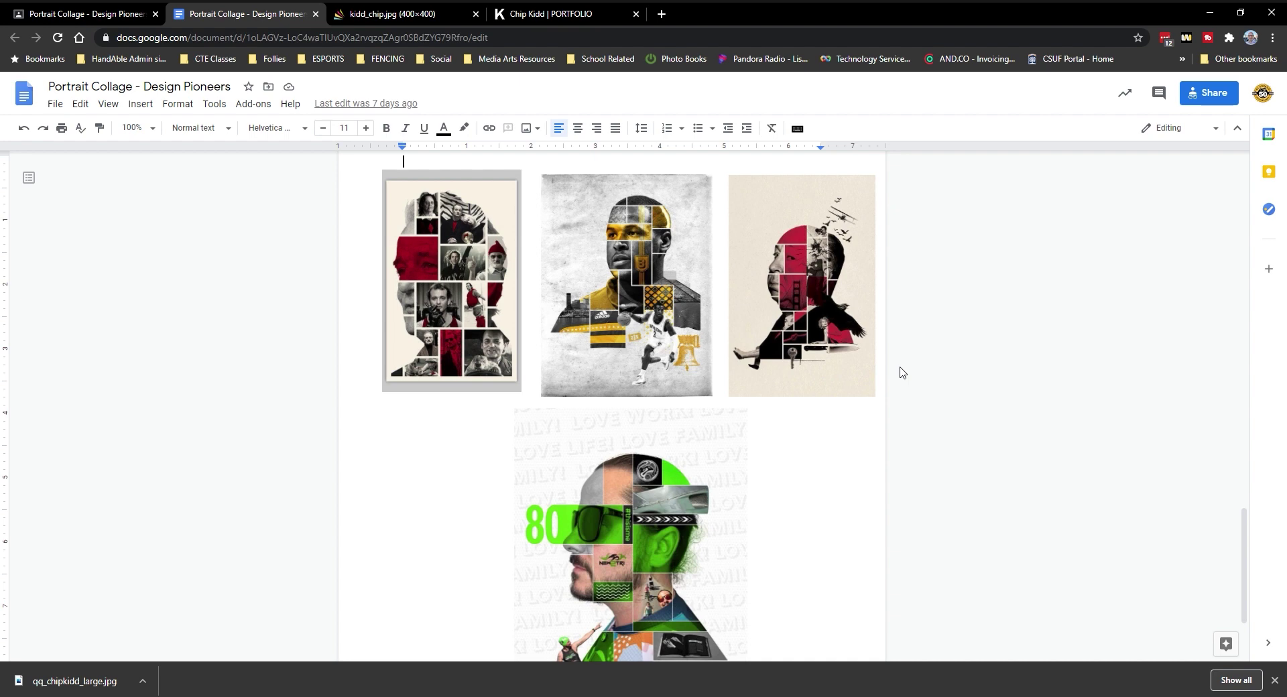
left_click(399, 11)
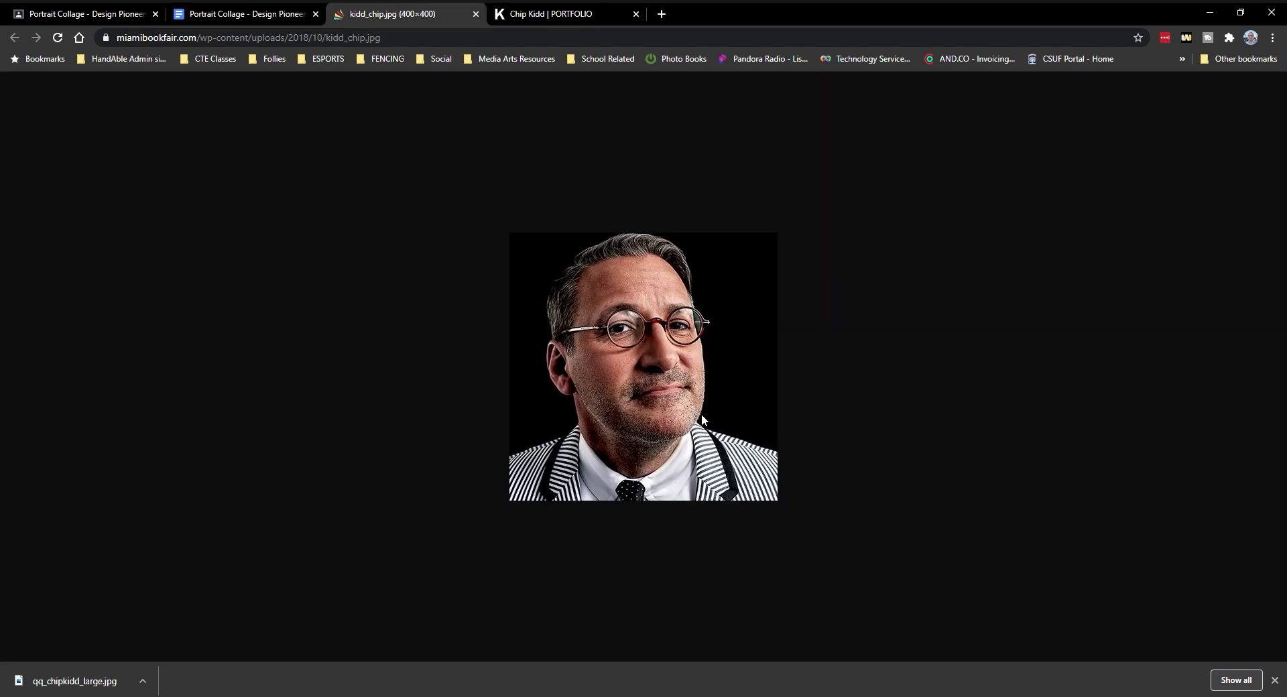
key("ctrl+Tab")
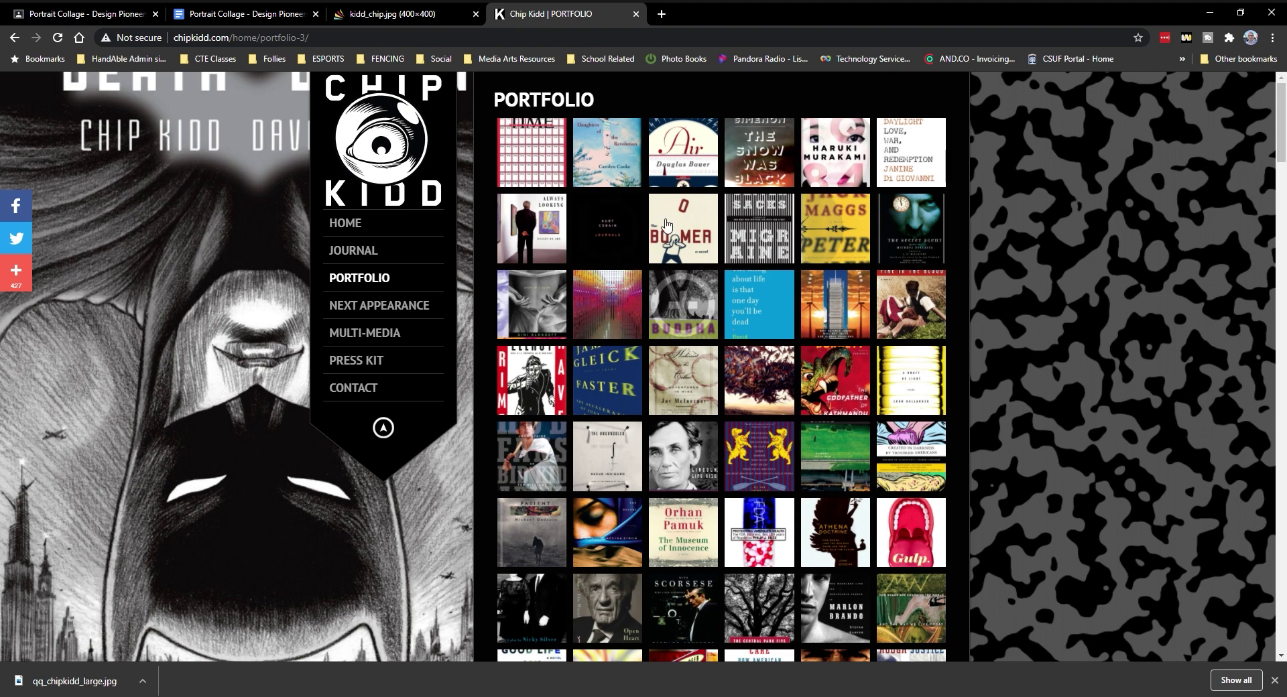
View the portfolio covers from The Boomer through Migraine and Jack Maggs to The Secret Agent, and close the viewer.
left_click(685, 254)
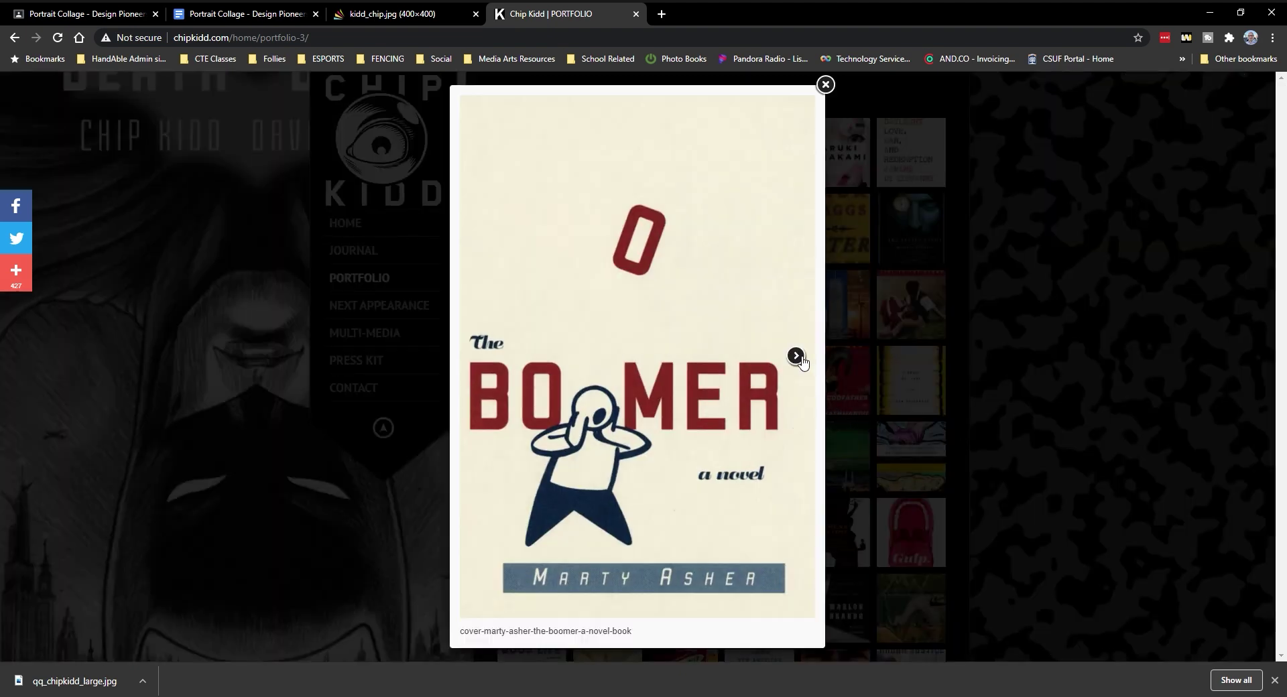
left_click(796, 357)
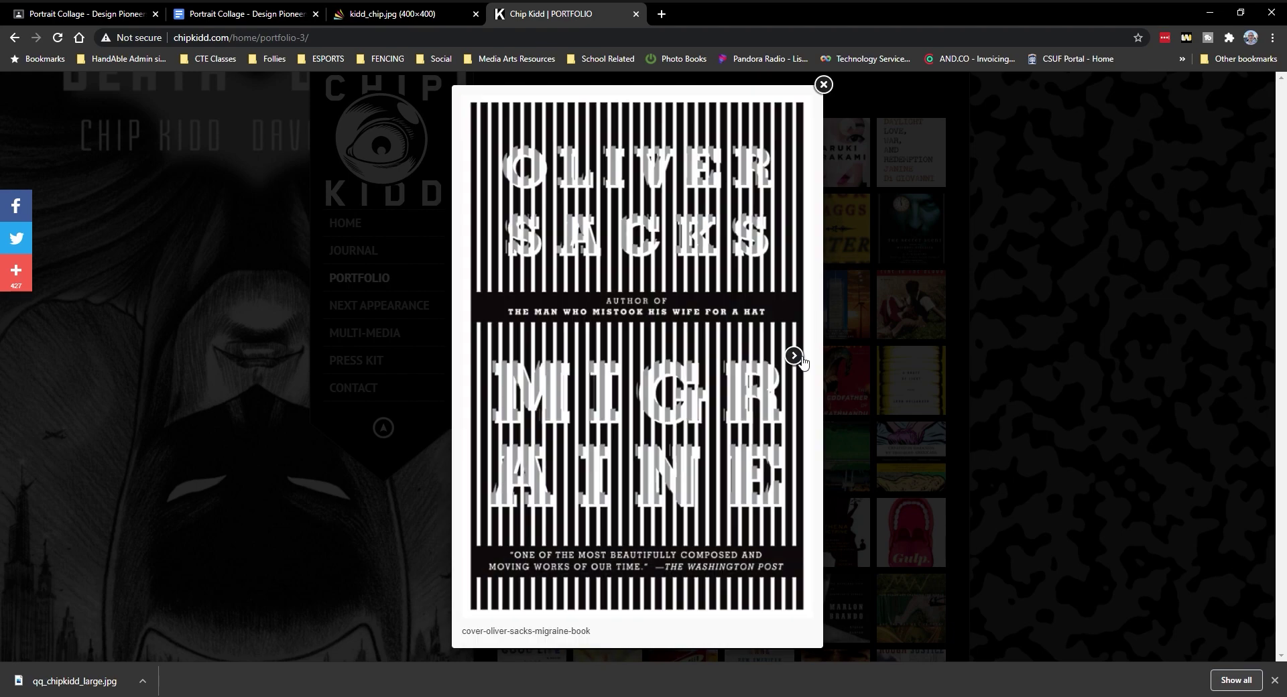
left_click(795, 357)
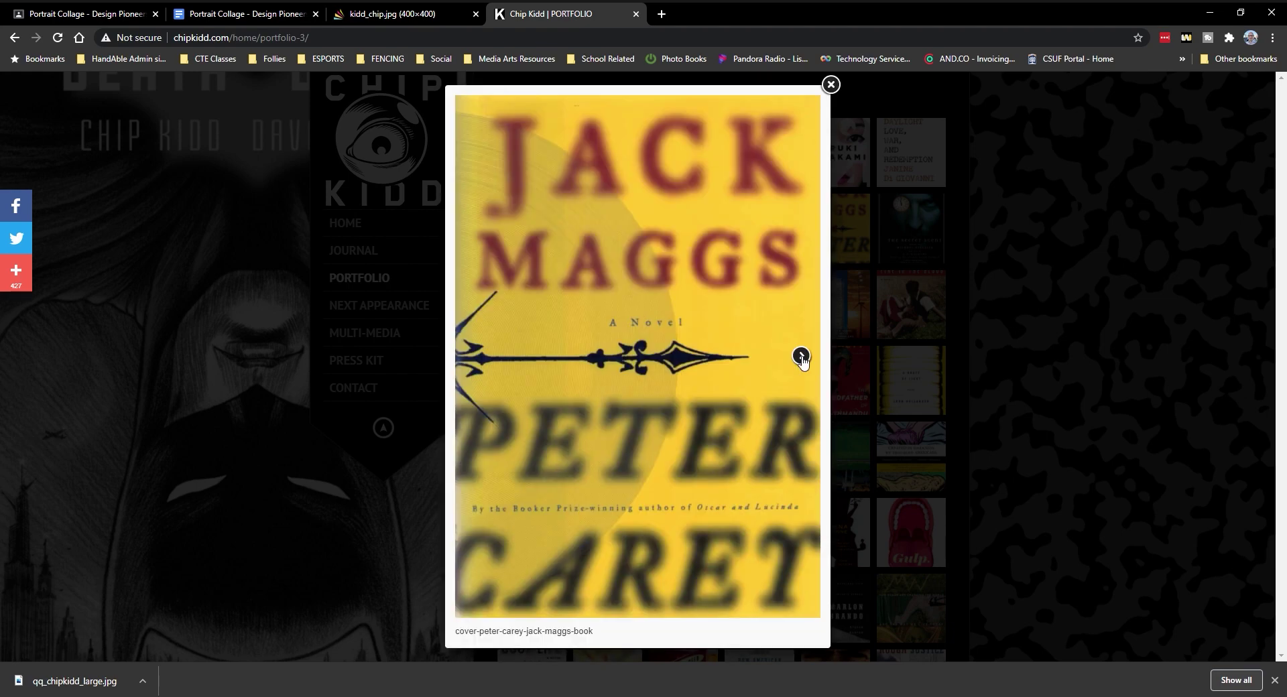
left_click(801, 357)
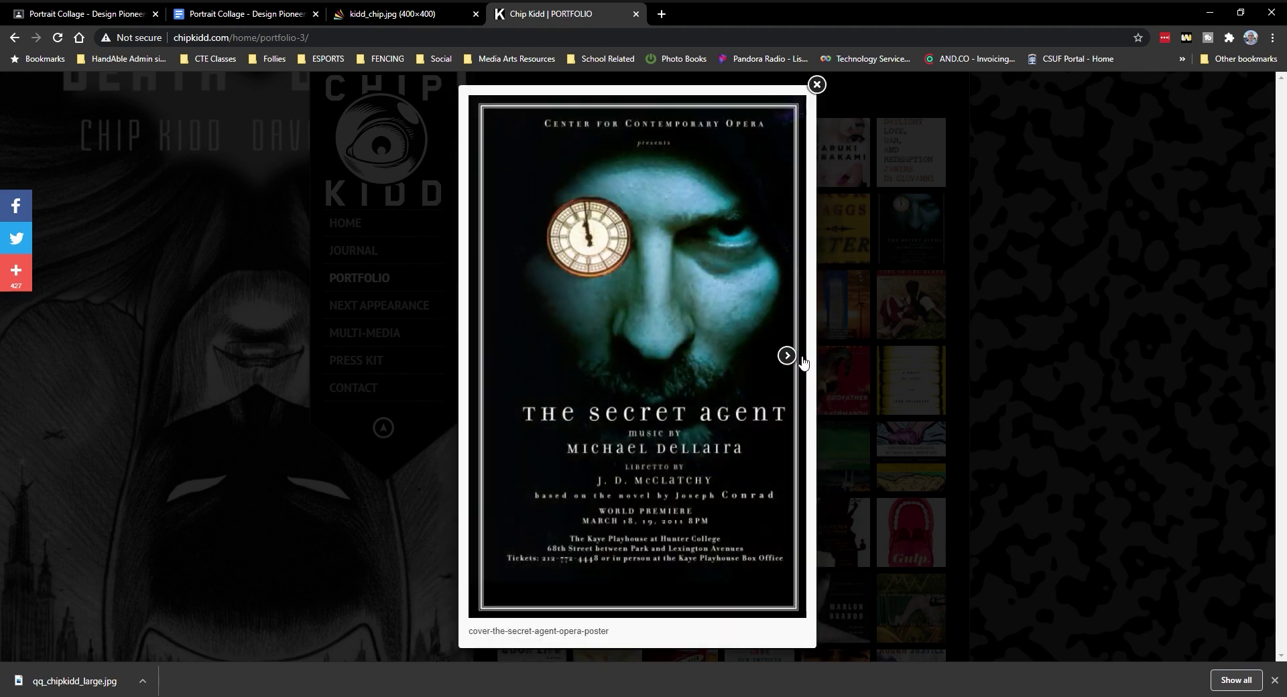
left_click(1076, 470)
Examine the portfolio covers from The Lost World through Men of Tomorrow and Before Watchmen to The End of Overeating.
scroll(998, 489, "down", 2)
scroll(999, 494, "down", 5)
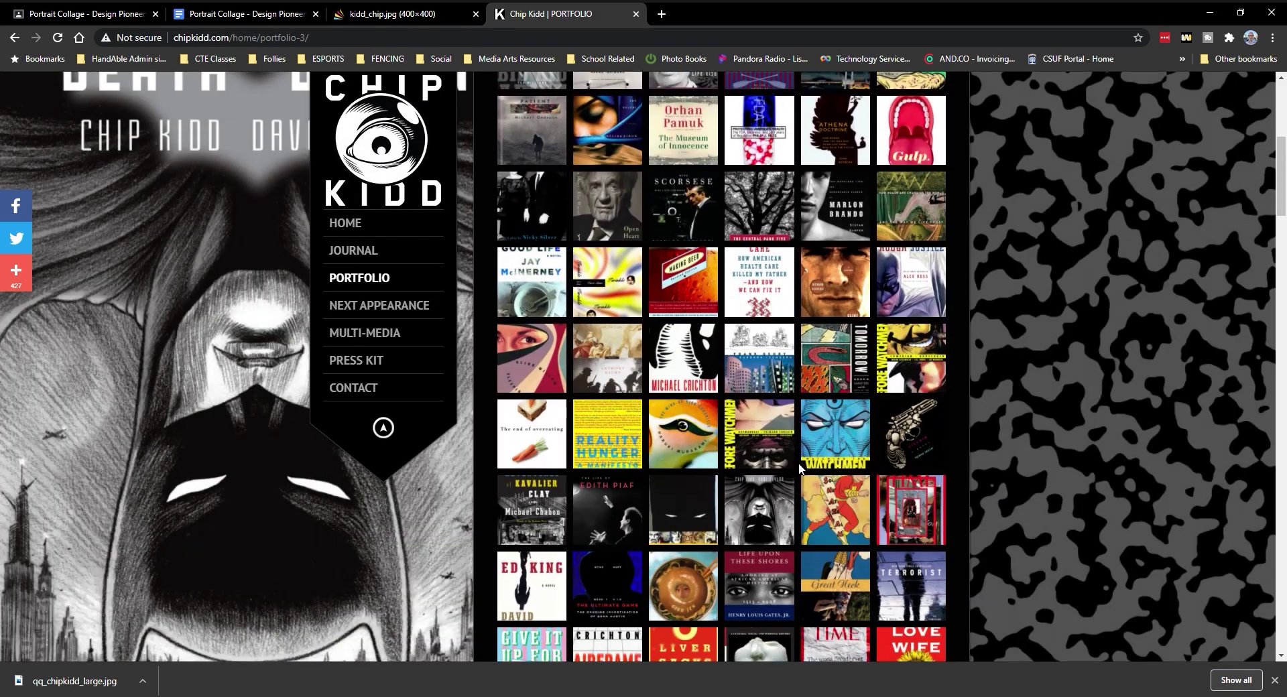
left_click(686, 230)
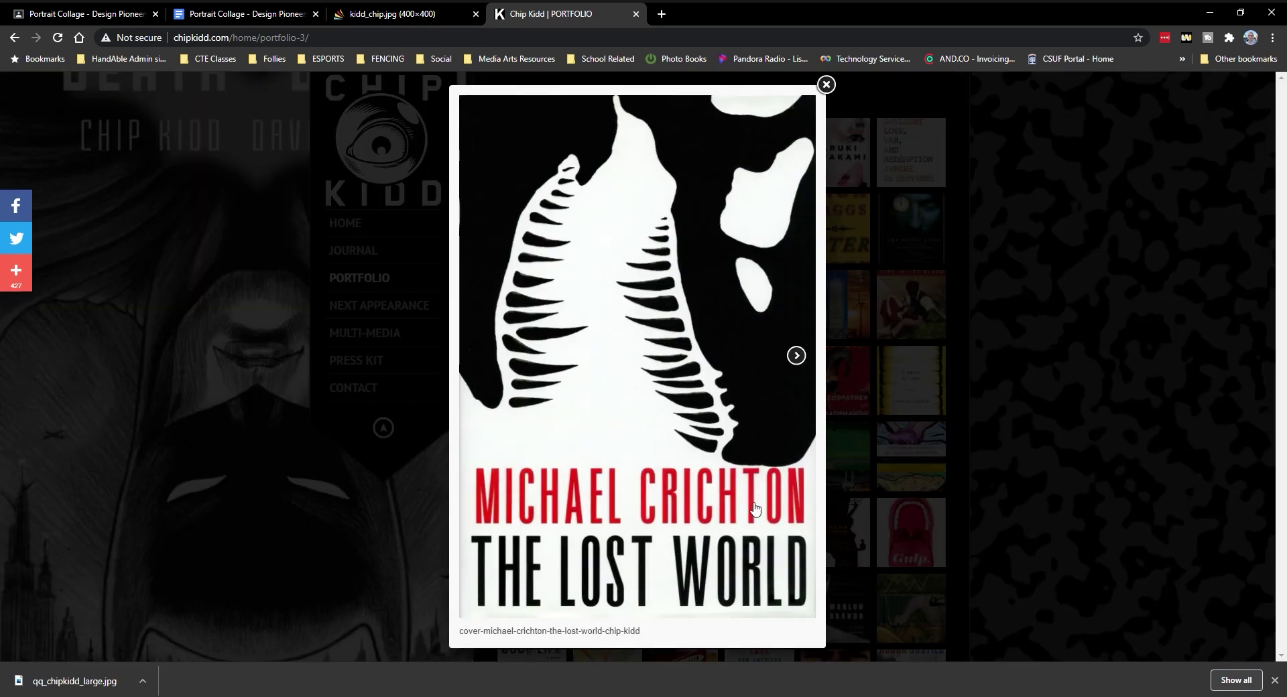
left_click(799, 360)
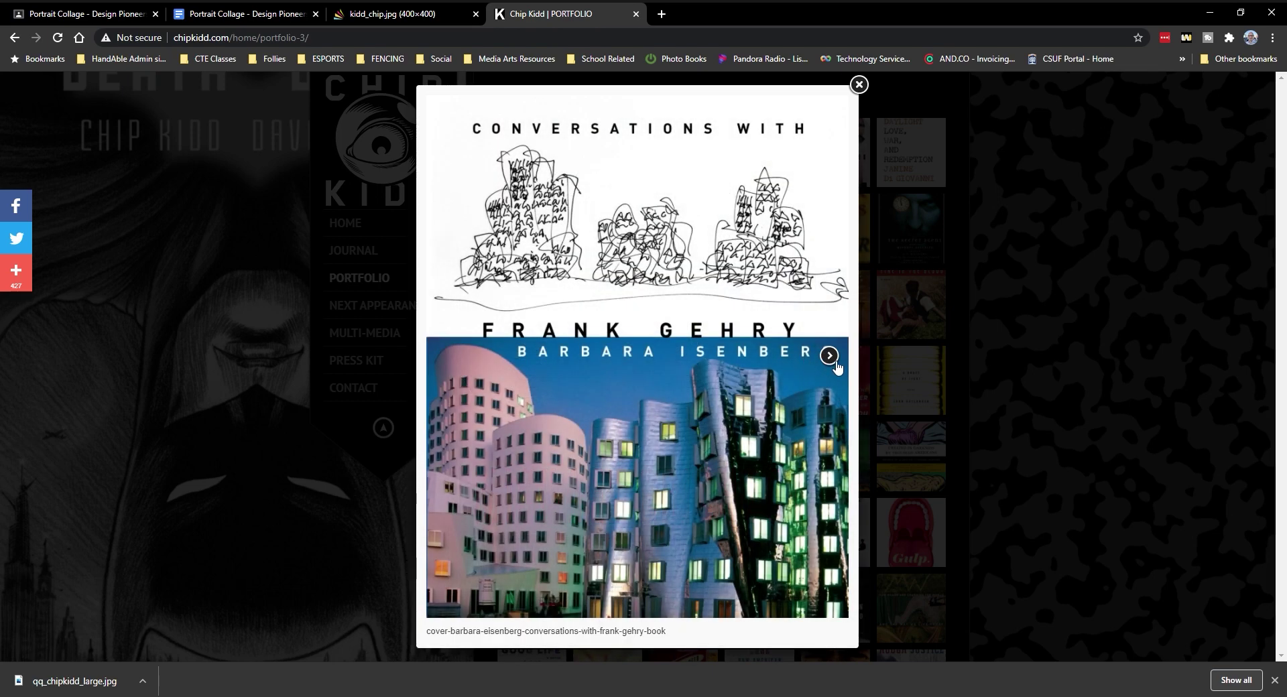
left_click(830, 358)
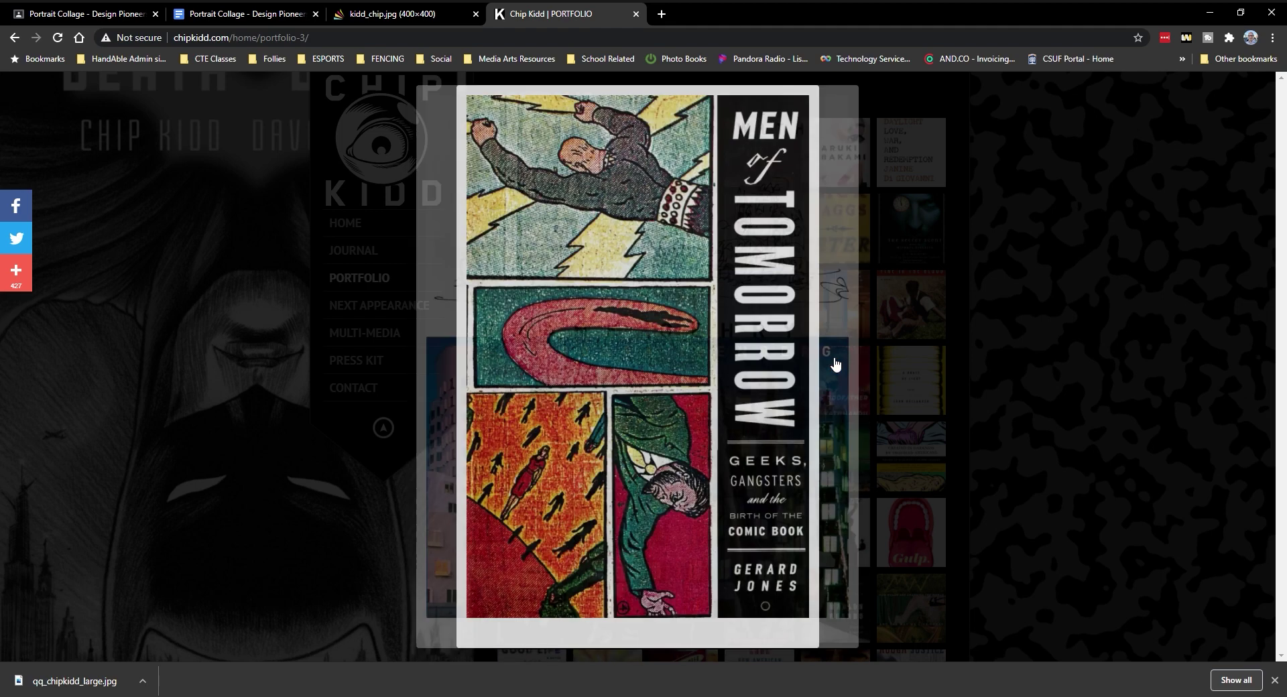
left_click(794, 354)
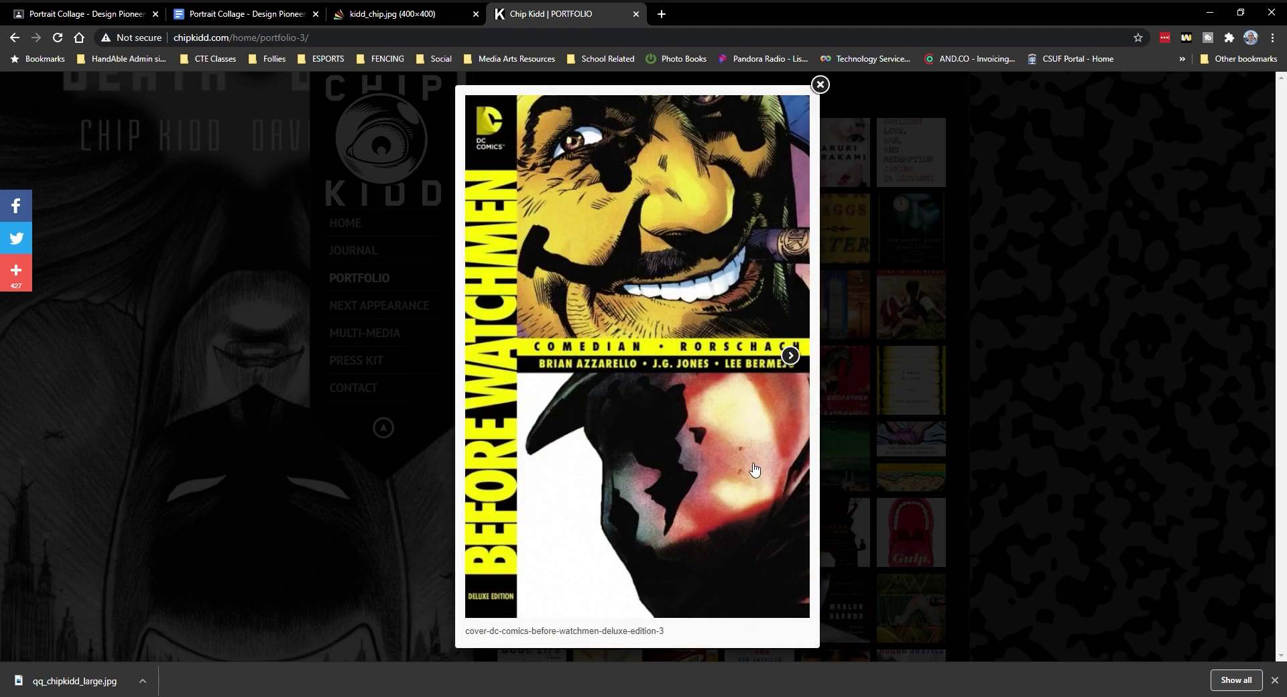
left_click(791, 356)
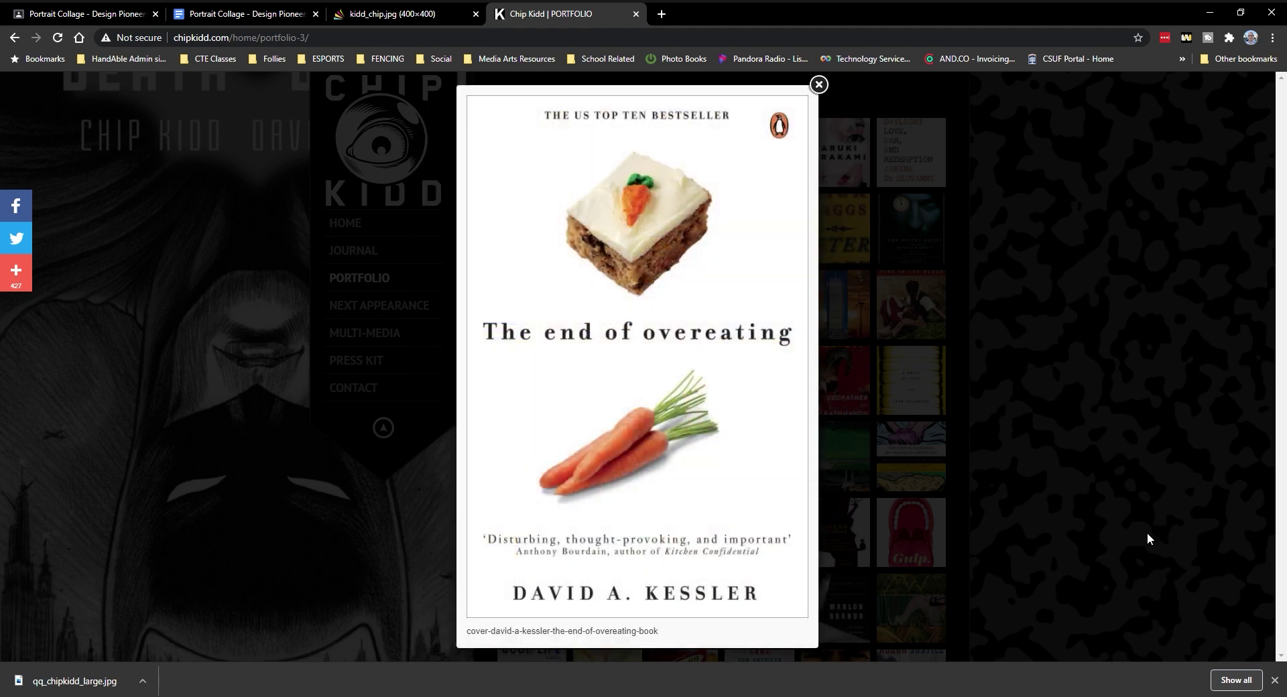
left_click(1063, 424)
Examine the covers further down the portfolio, from Dead Line and American Icon to The Great Inversion.
scroll(1008, 553, "down", 5)
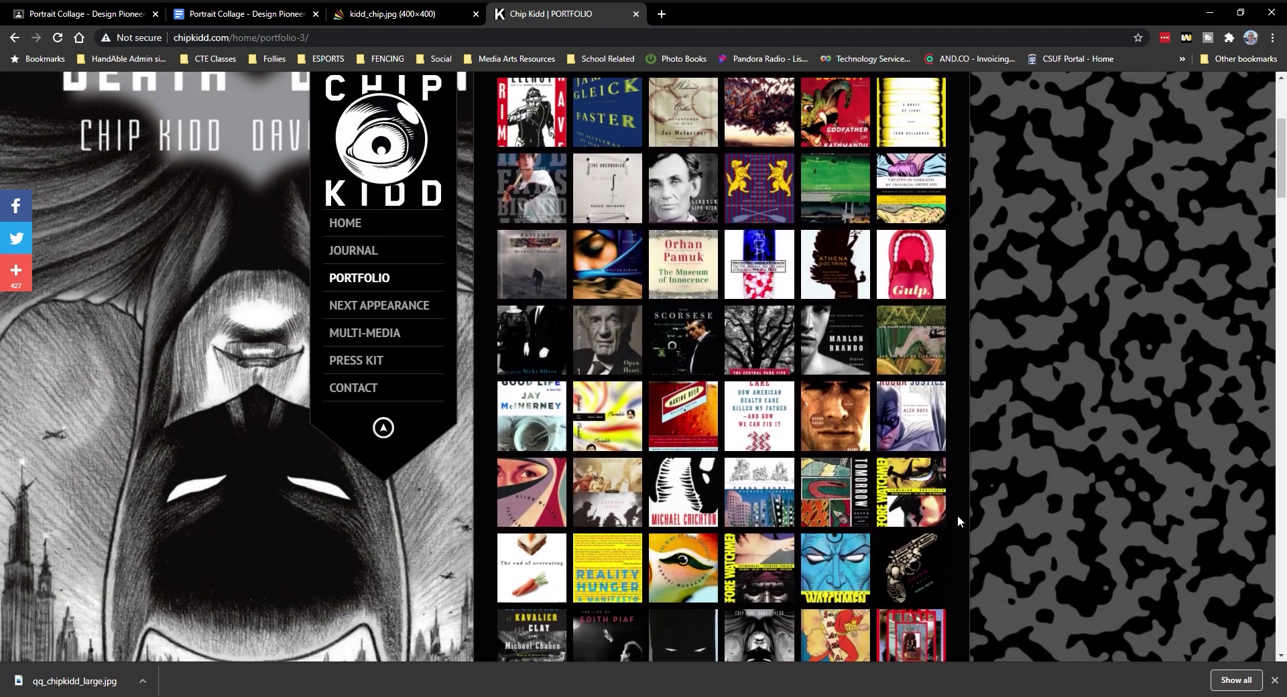
scroll(958, 520, "down", 10)
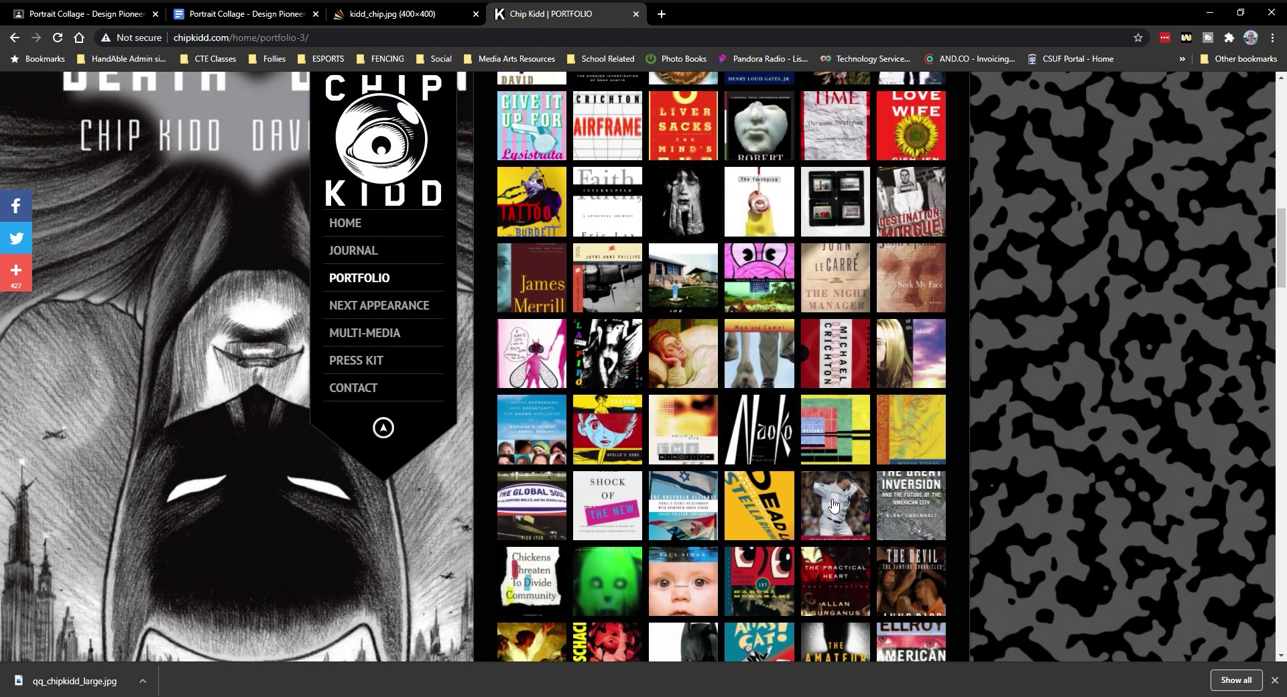
scroll(833, 504, "down", 4)
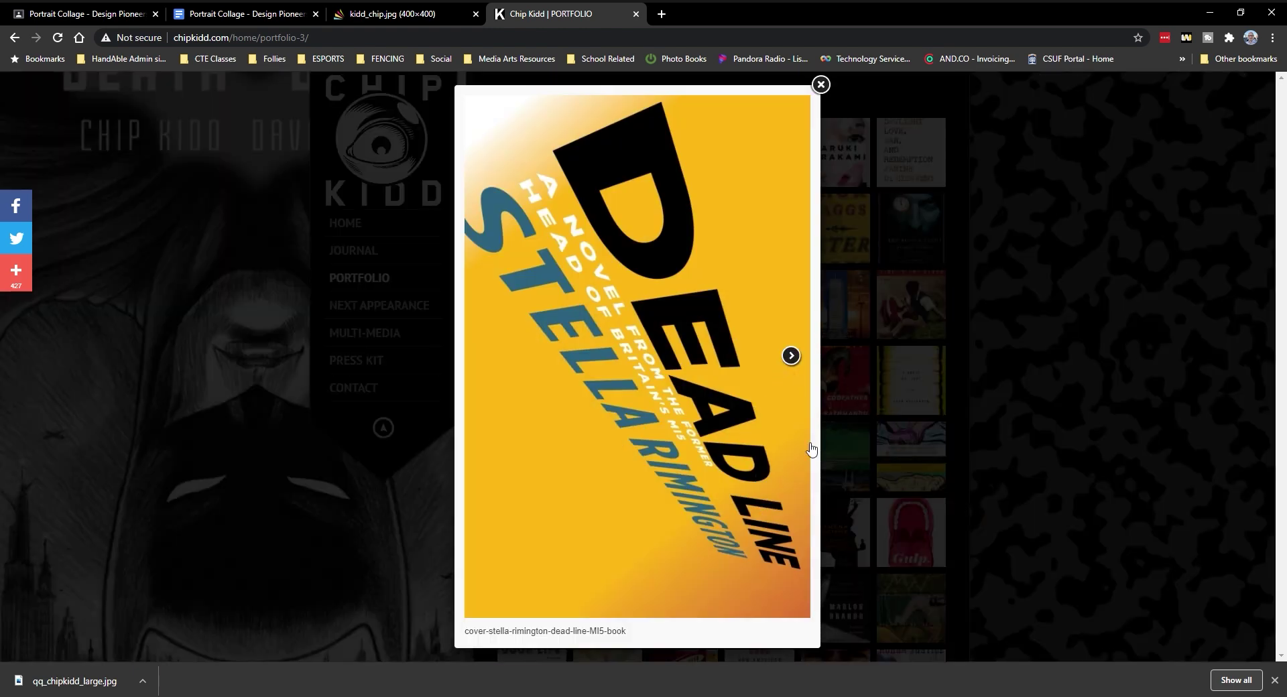
left_click(793, 357)
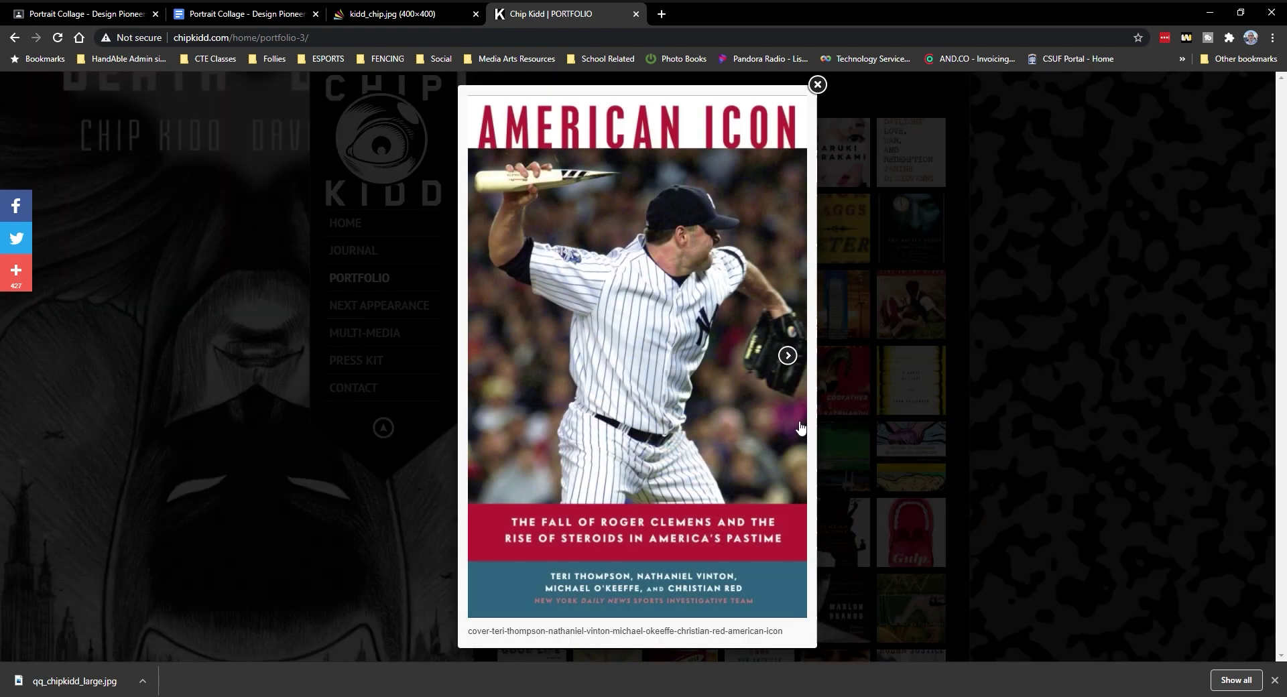
left_click(787, 356)
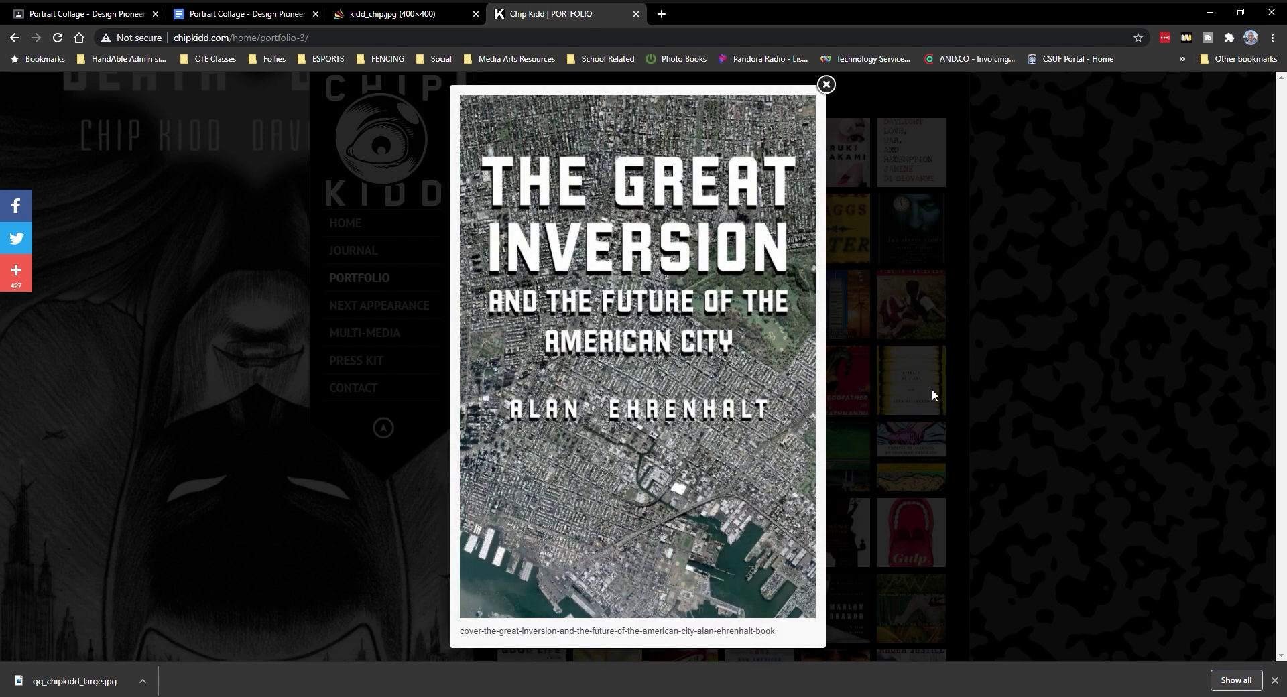
left_click(1059, 403)
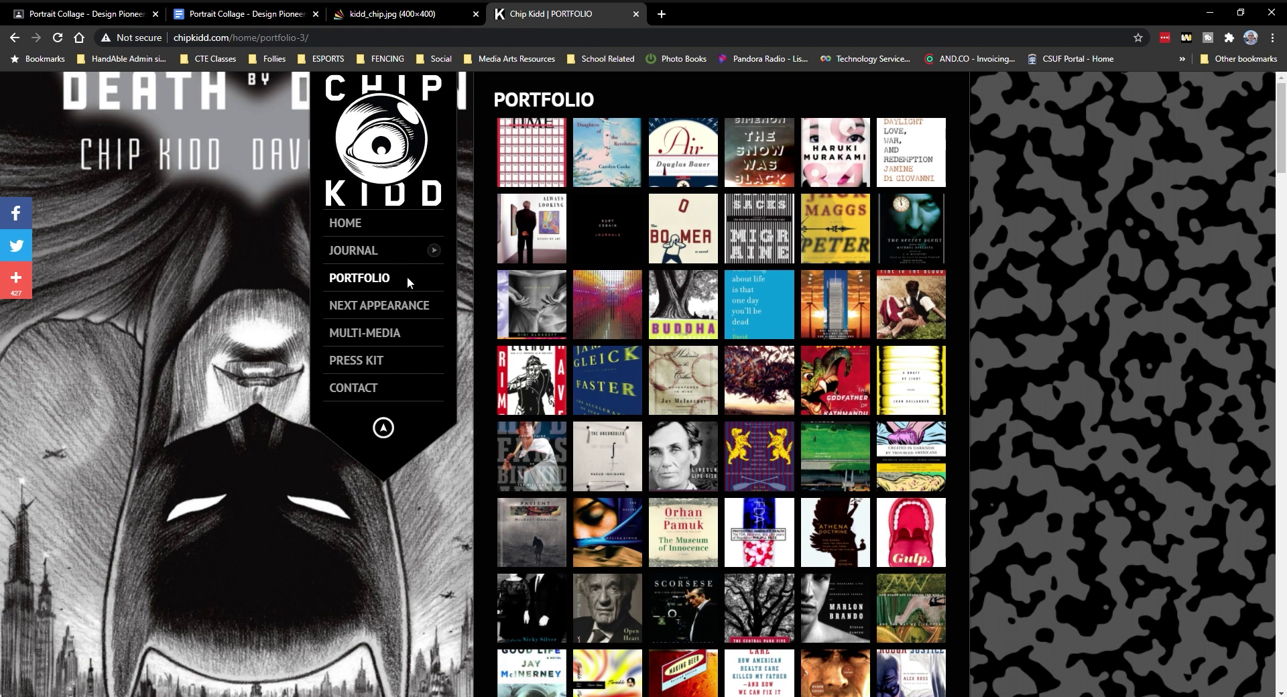
Play Chip Kidd's TED talk on the art of first impressions from the site's Multi-Media page, and pause it.
left_click(407, 336)
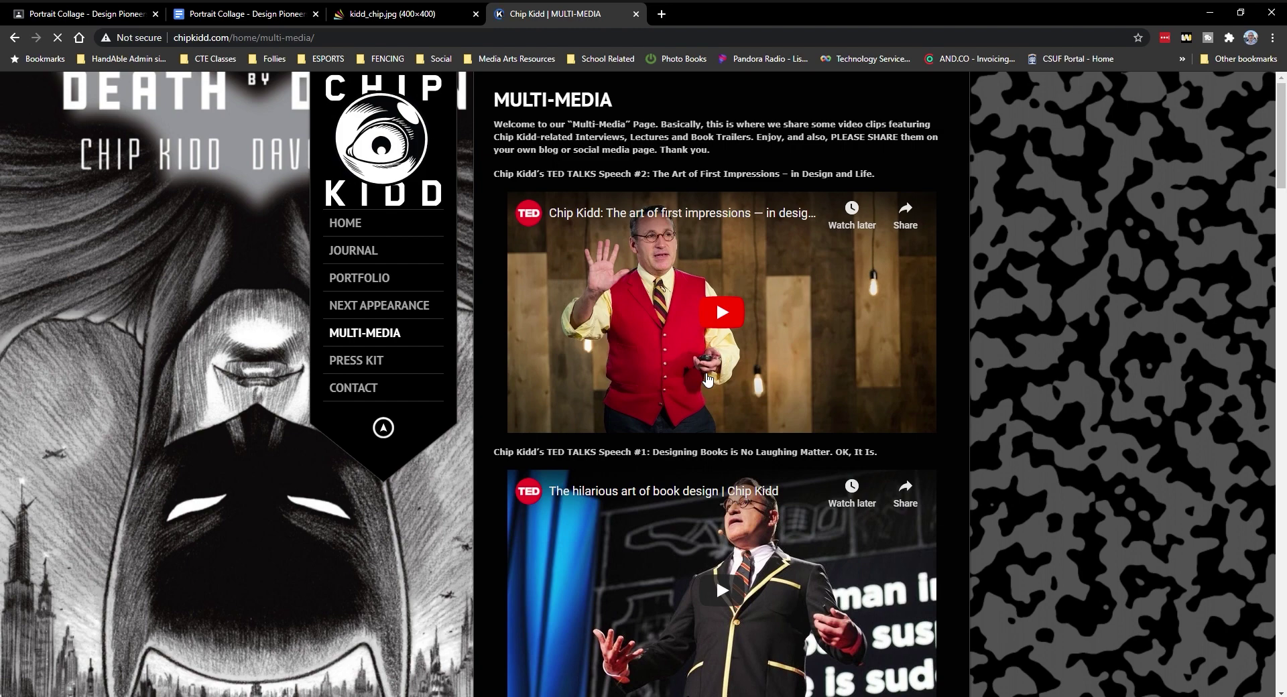
left_click(721, 314)
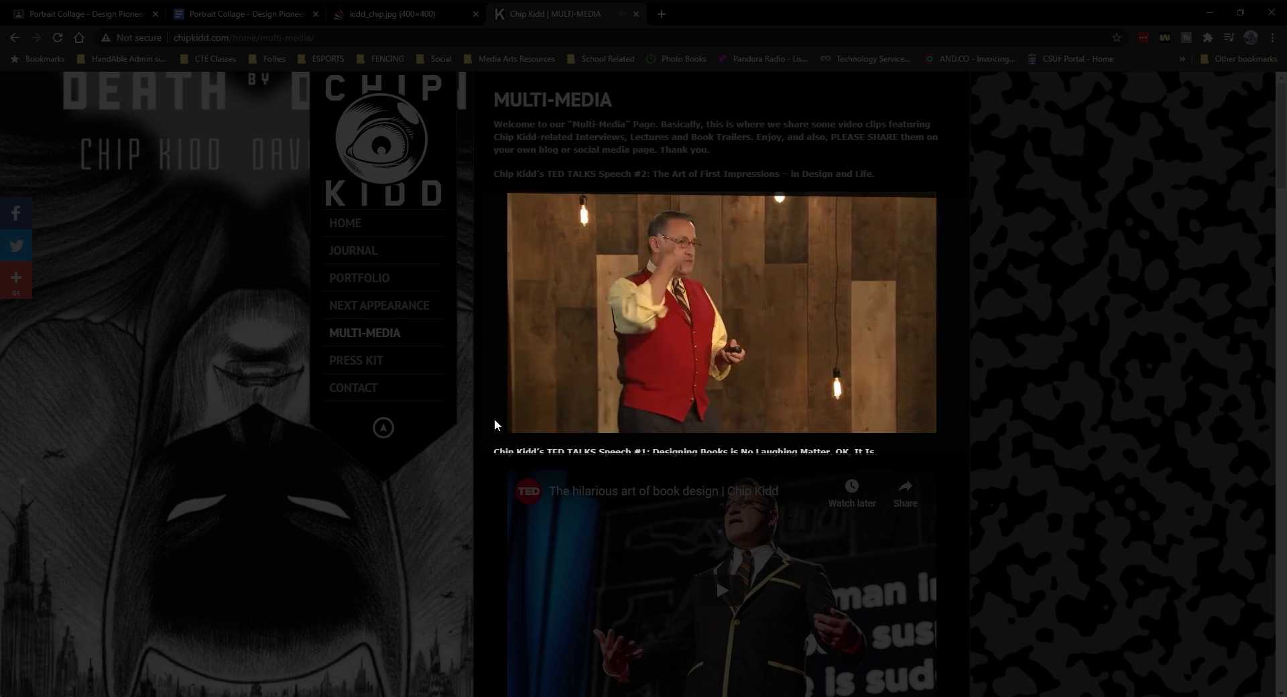
mouse_move(521, 425)
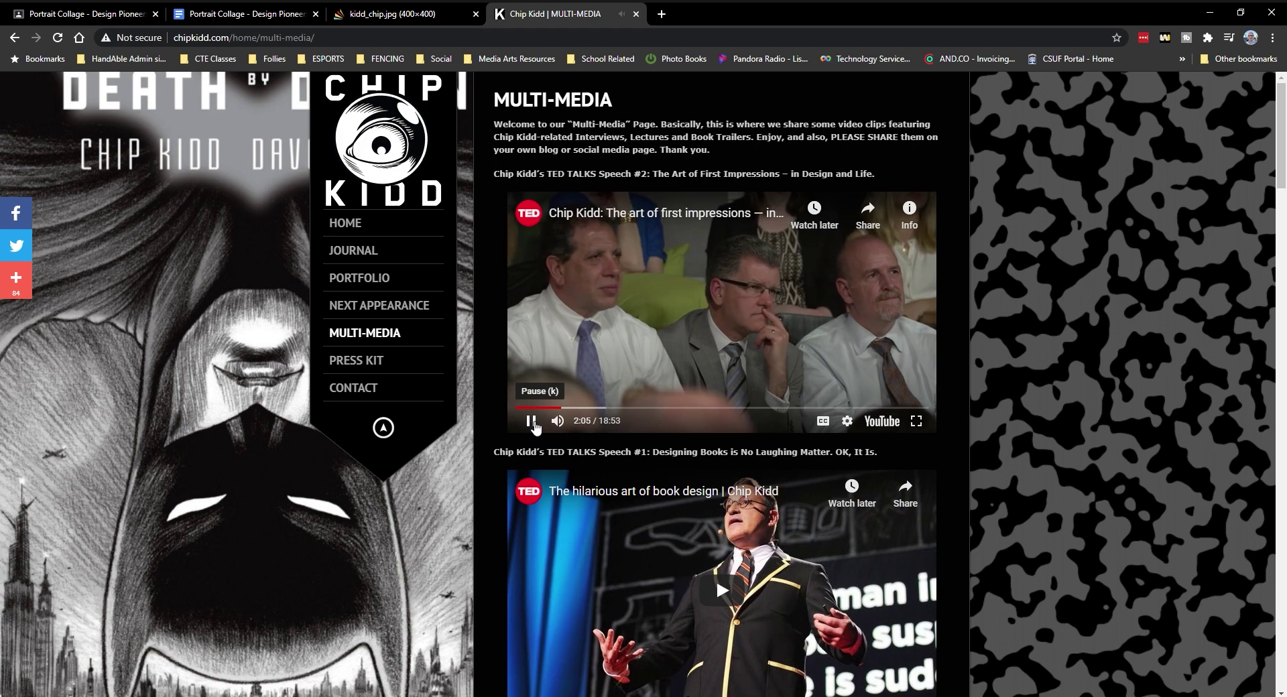
left_click(531, 422)
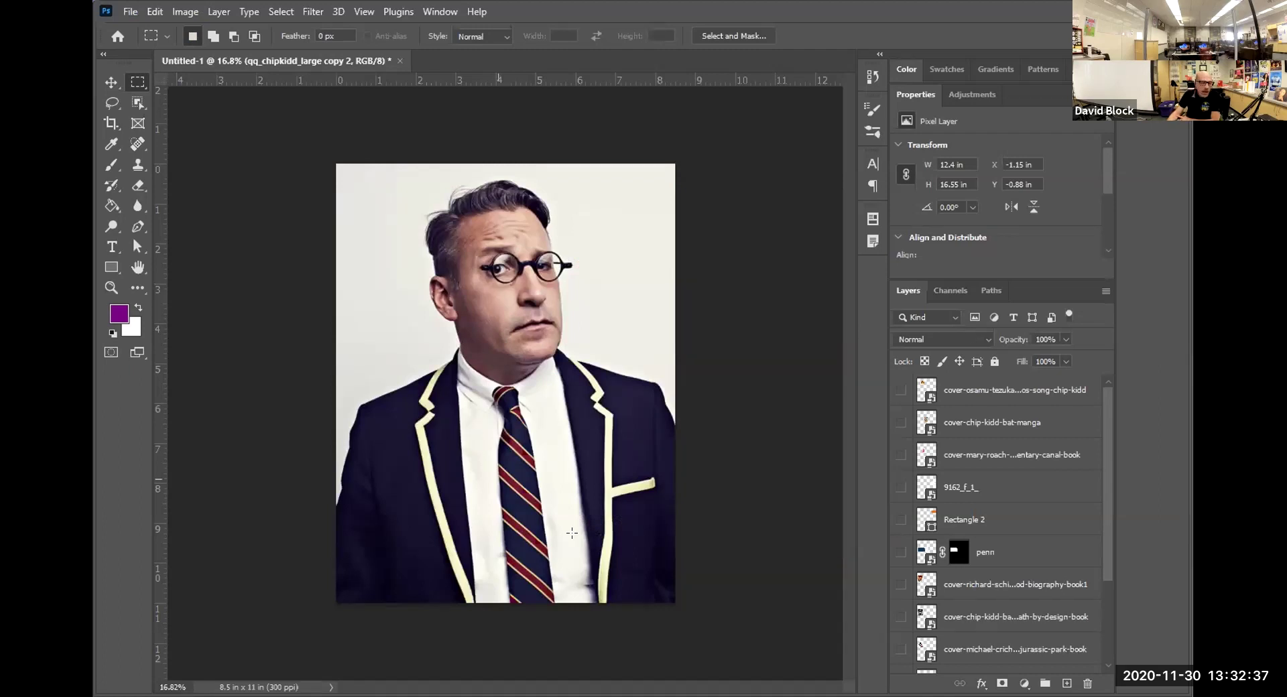
In Photoshop, open Select and Mask for the "qq_chipkidd_large copy 2" layer using the Object Selection tool.
scroll(1076, 532, "down", 4)
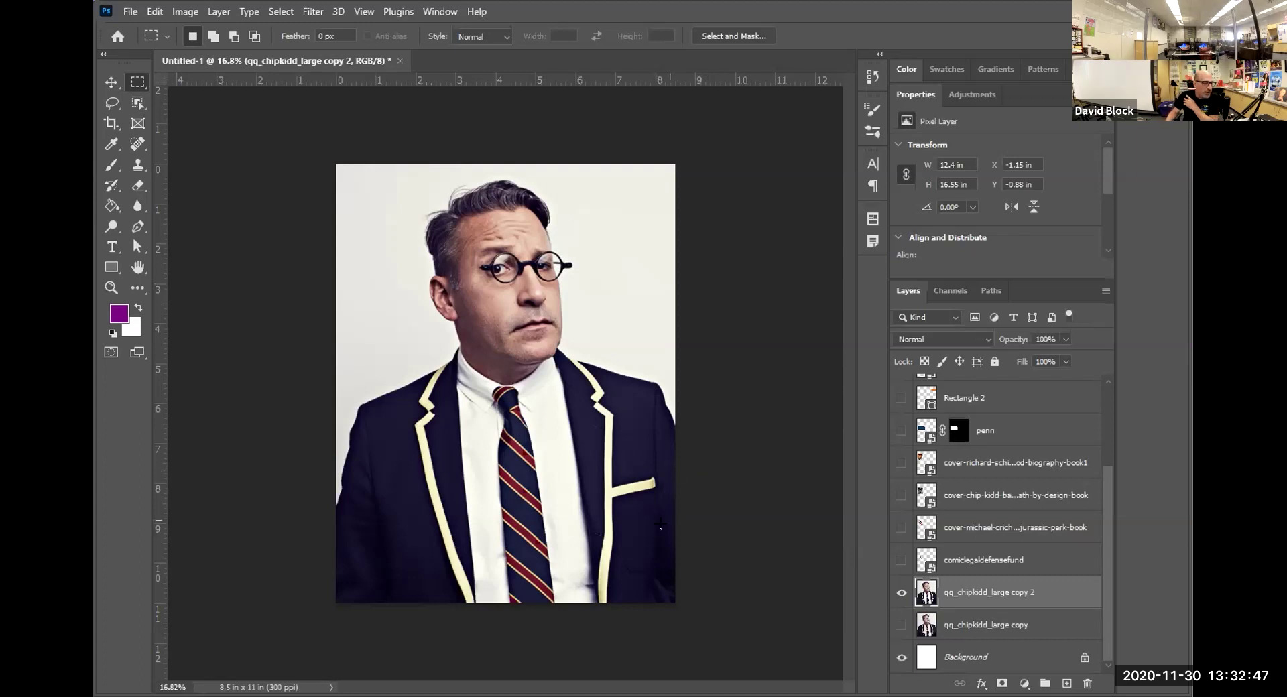
left_click(137, 104)
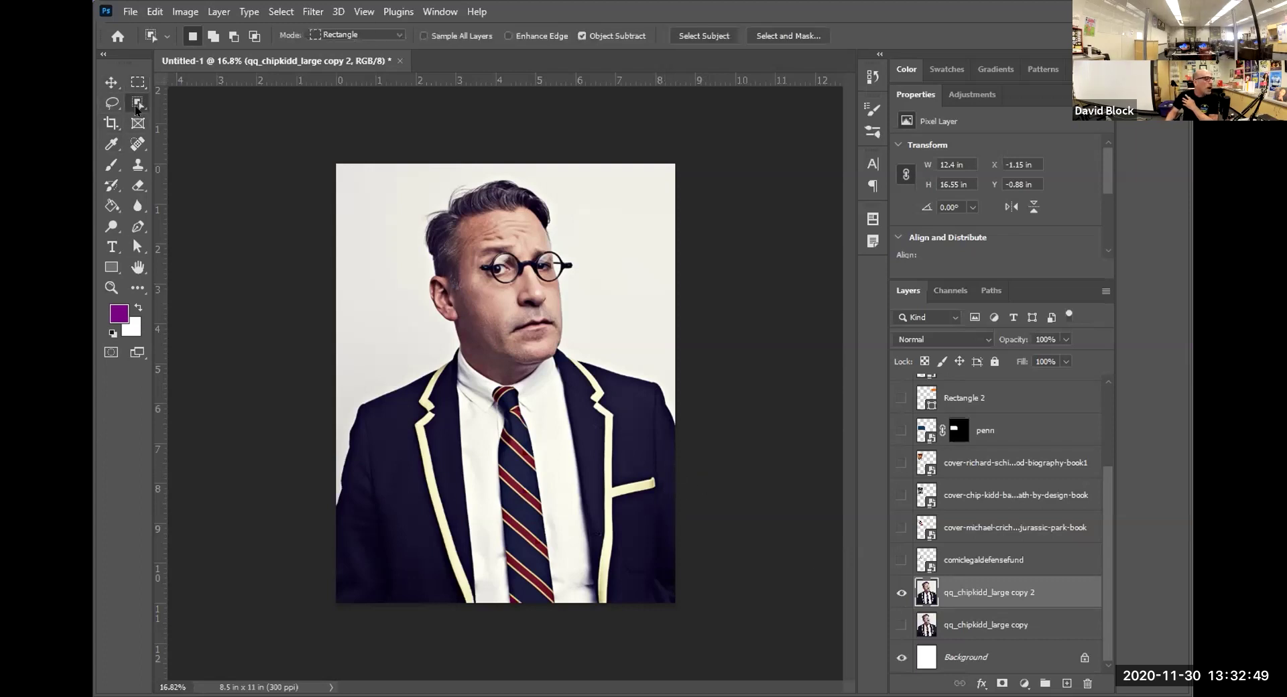
left_click(771, 37)
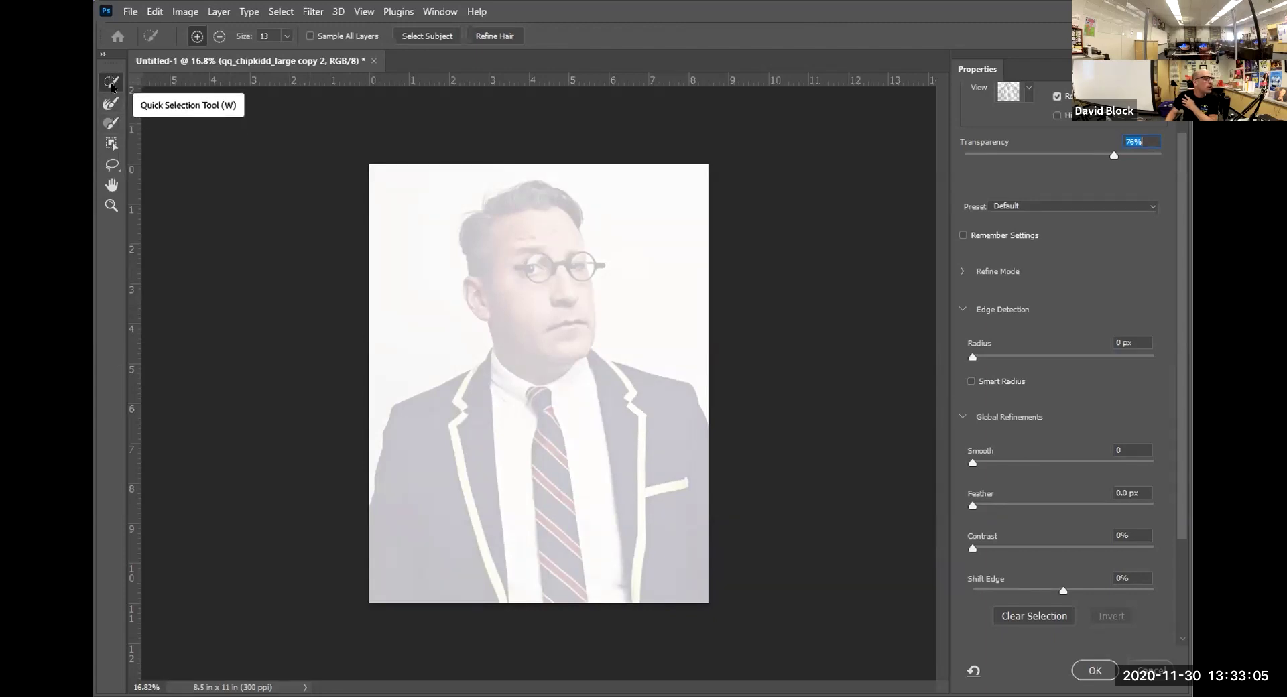
Select the man's head, jacket, shirt and tie with the Quick Selection tool at brush size 90.
key("bracketright")
key("bracketright")
key("bracketright")
key("bracketright")
key("bracketright")
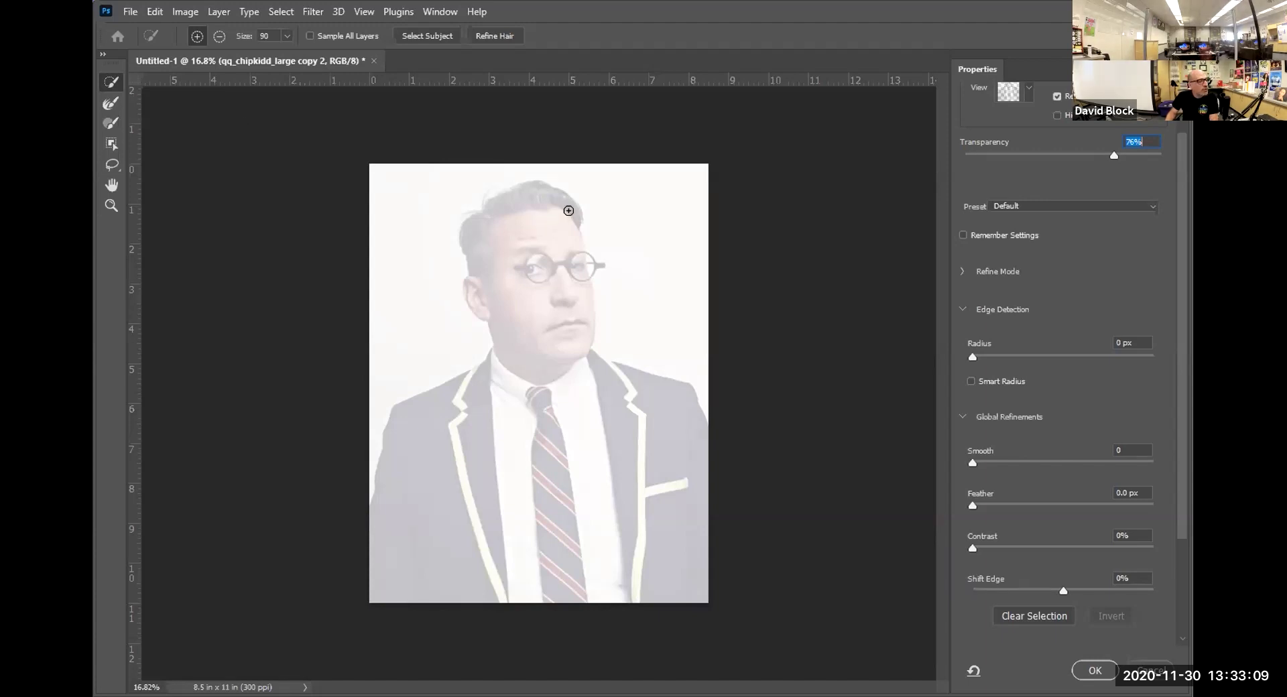
mouse_move(569, 210)
left_mouse_down()
mouse_move(547, 195)
mouse_move(520, 198)
mouse_move(481, 214)
mouse_move(471, 237)
mouse_move(545, 286)
mouse_move(577, 265)
left_mouse_up()
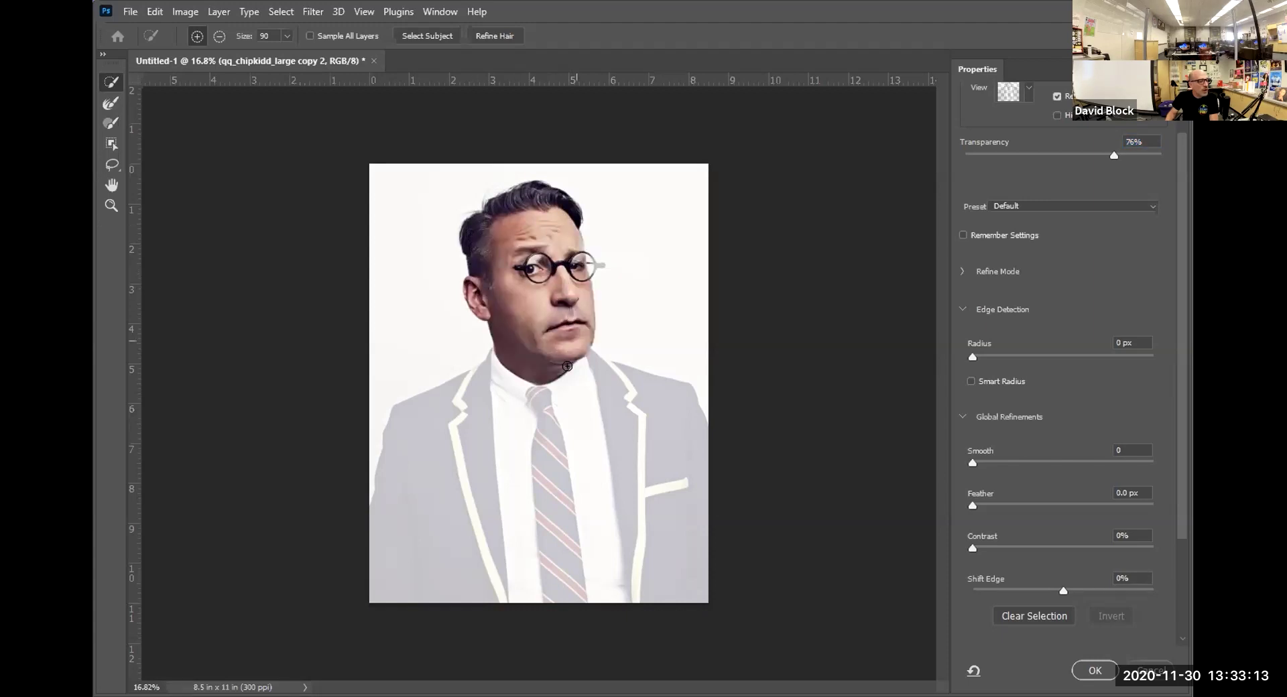
mouse_move(567, 366)
left_mouse_down()
mouse_move(658, 437)
mouse_move(671, 479)
mouse_move(635, 562)
left_mouse_up()
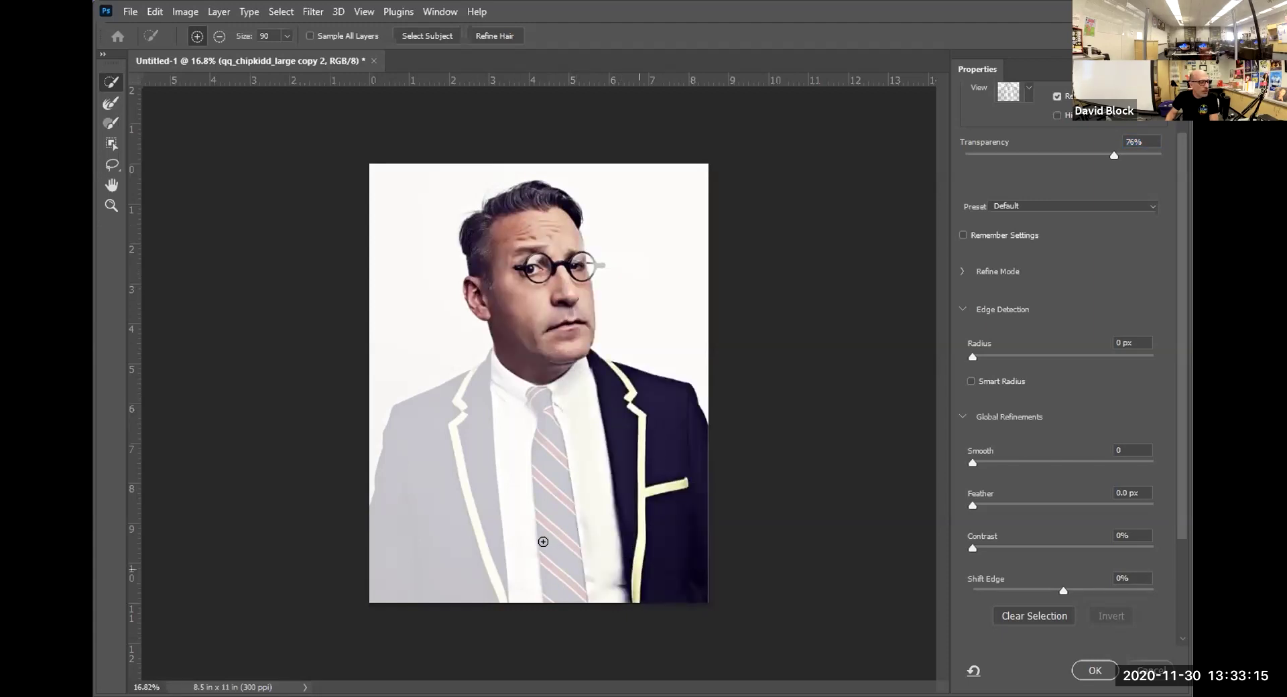
left_click_drag(543, 542, 438, 551)
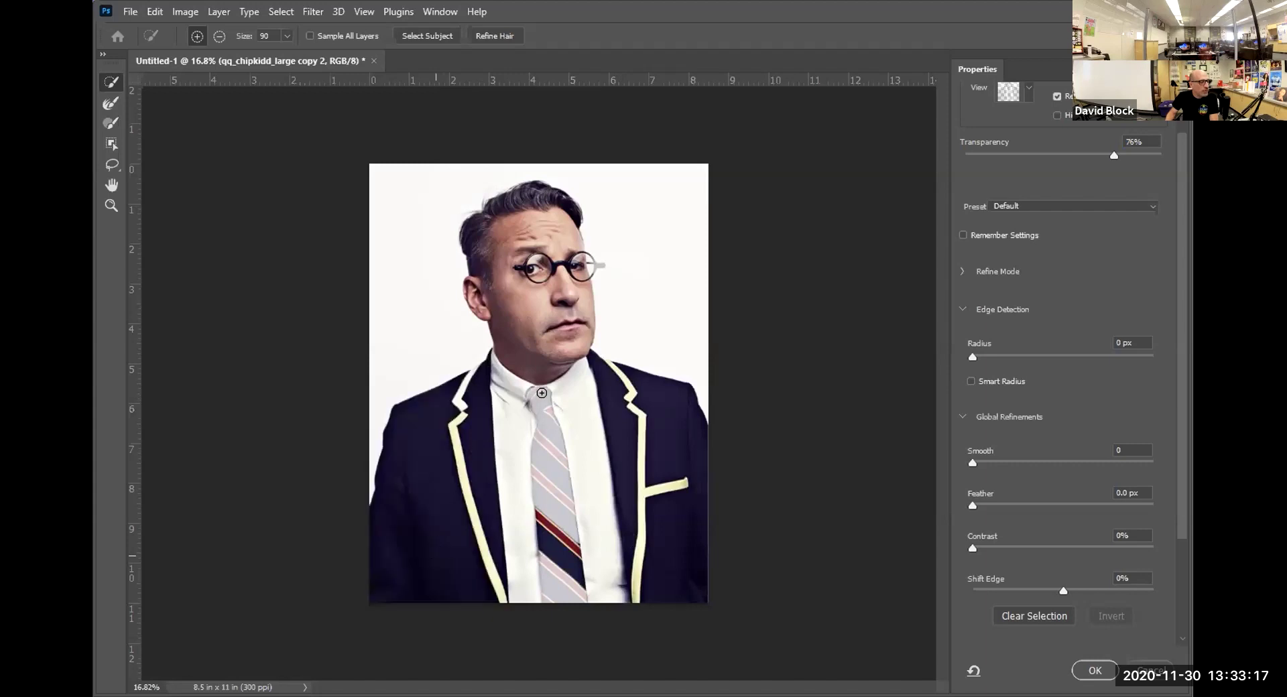
mouse_move(519, 393)
left_mouse_down()
mouse_move(540, 413)
mouse_move(554, 606)
mouse_move(556, 555)
left_mouse_up()
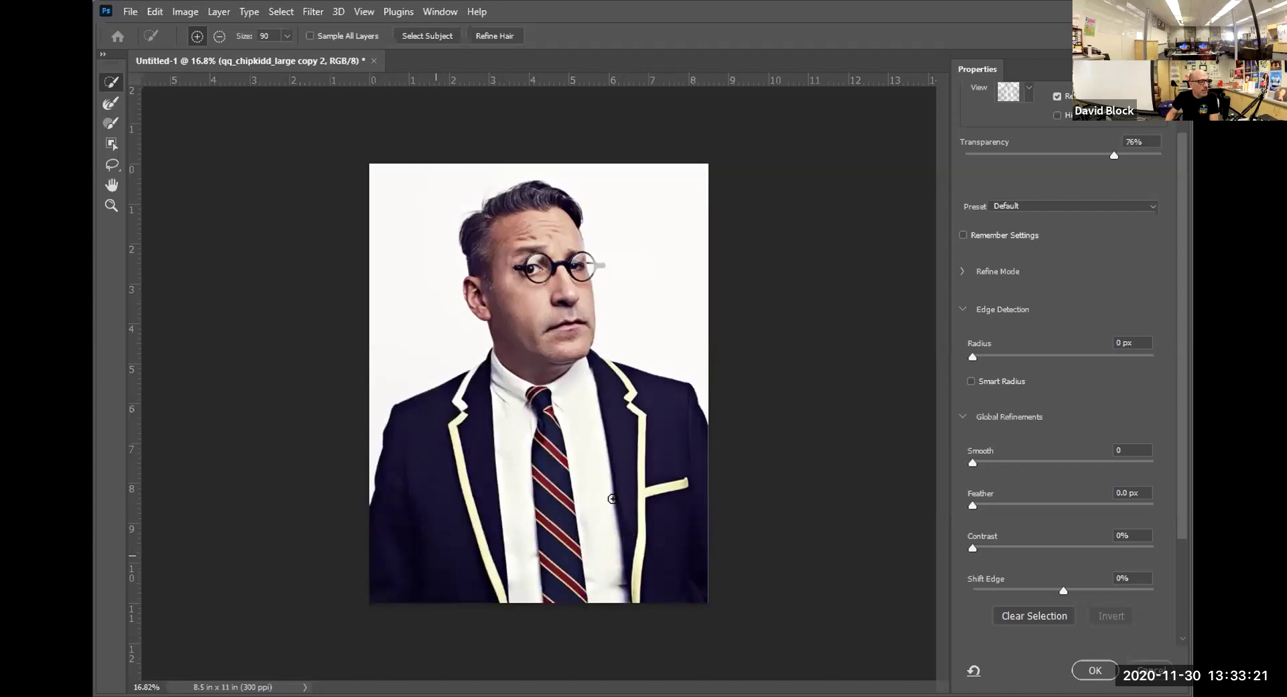
Reduce the Quick Selection brush to size 40 and add the protruding end of the glasses to the selection.
key("alt")
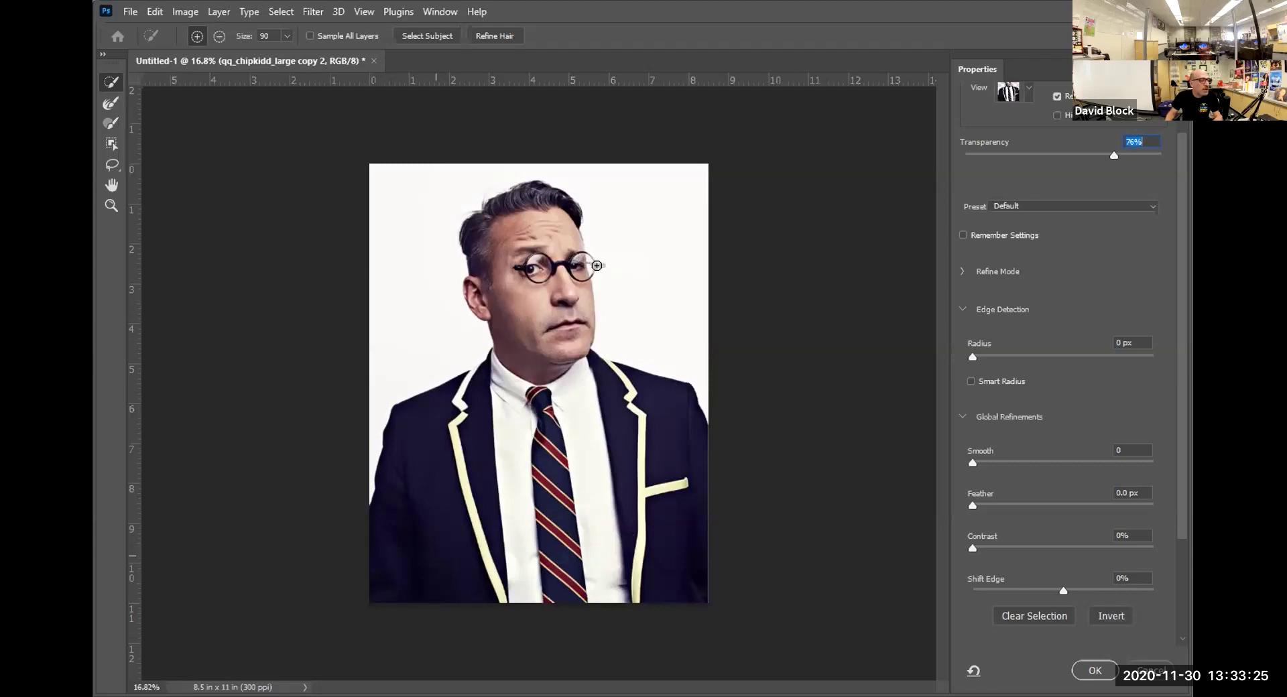
key("bracketleft")
key("bracketleft")
key("bracketleft")
left_click_drag(592, 263, 594, 265)
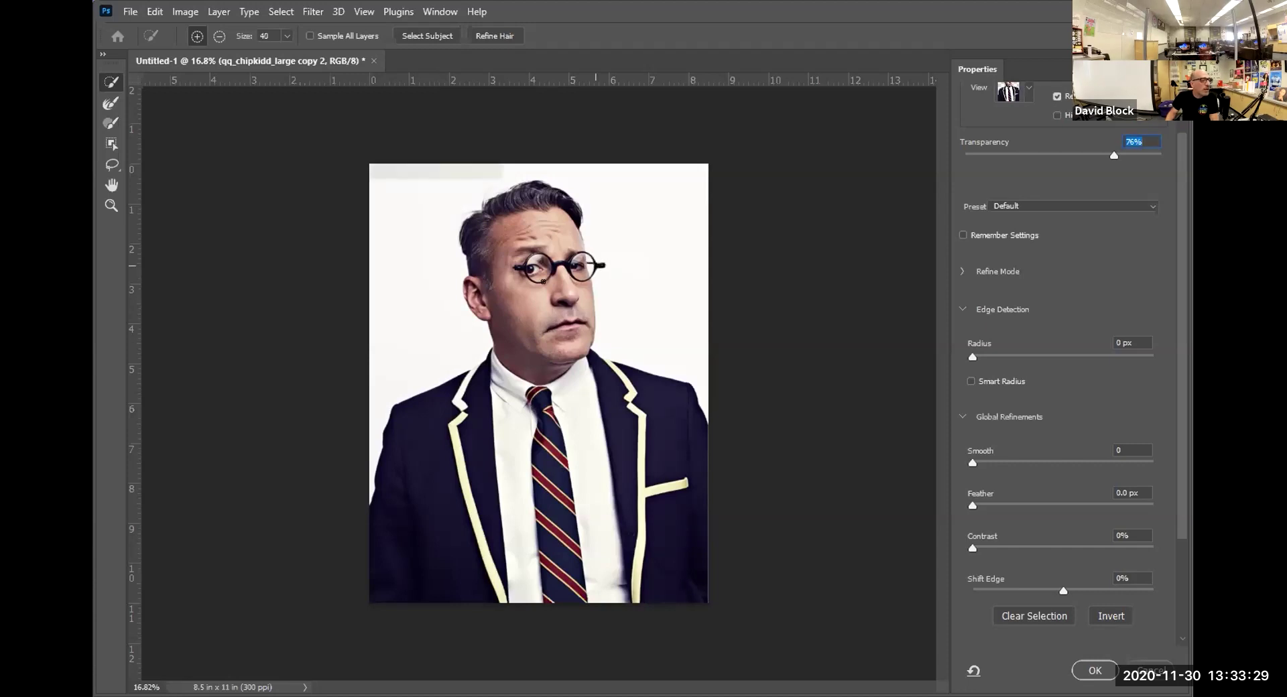
Set the preview transparency to 88%, look at the Refine Edge Brush, and return to the Quick Selection tool.
left_click_drag(1036, 155, 1147, 161)
left_click(111, 103)
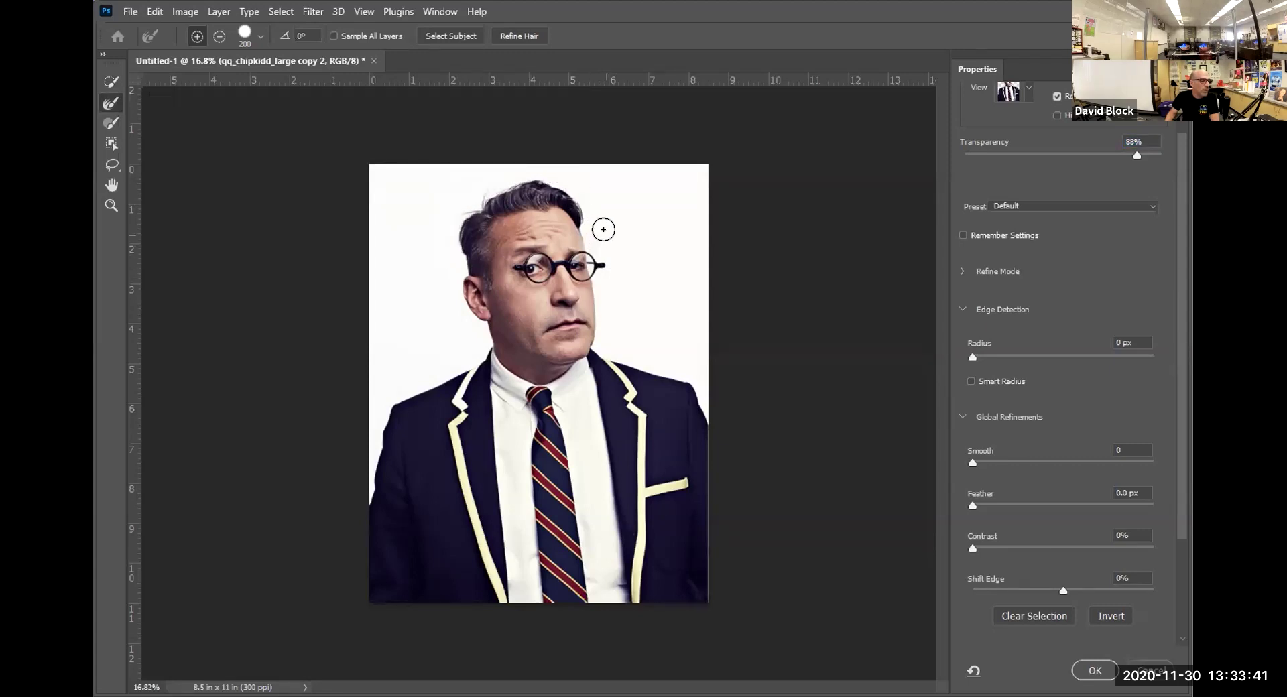
left_click(111, 82)
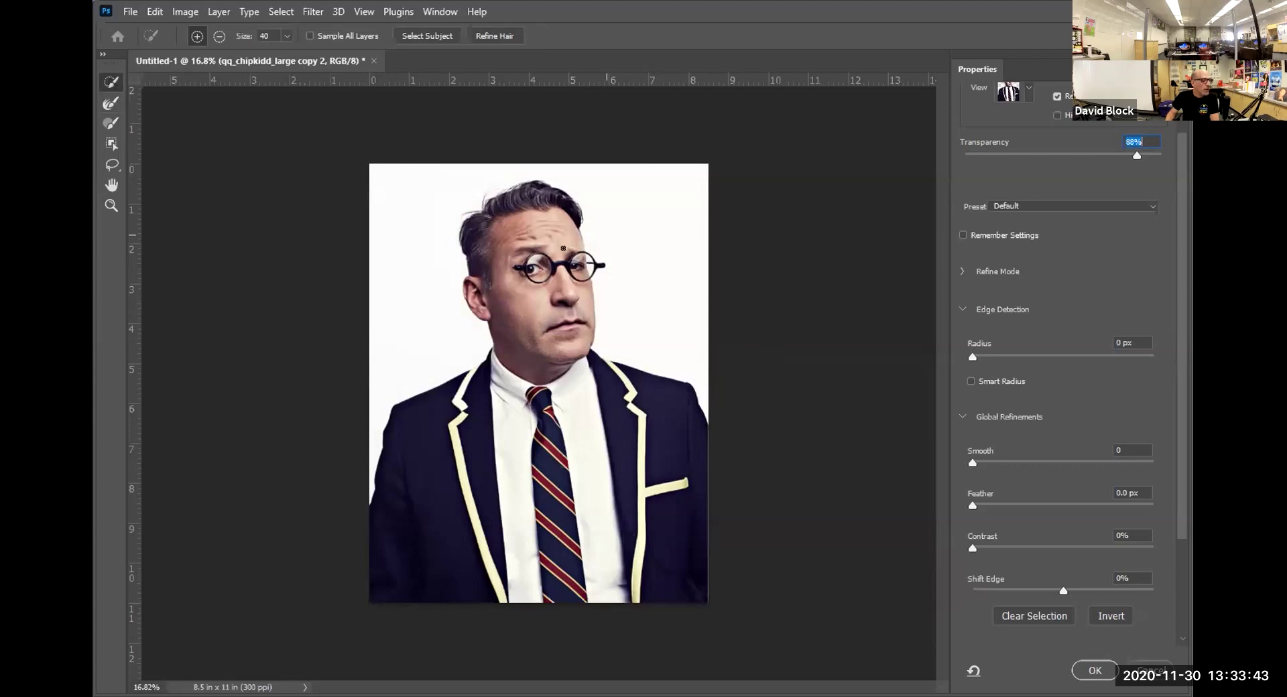
Output the refined selection as a new layer with a layer mask and apply it.
scroll(1033, 628, "down", 4)
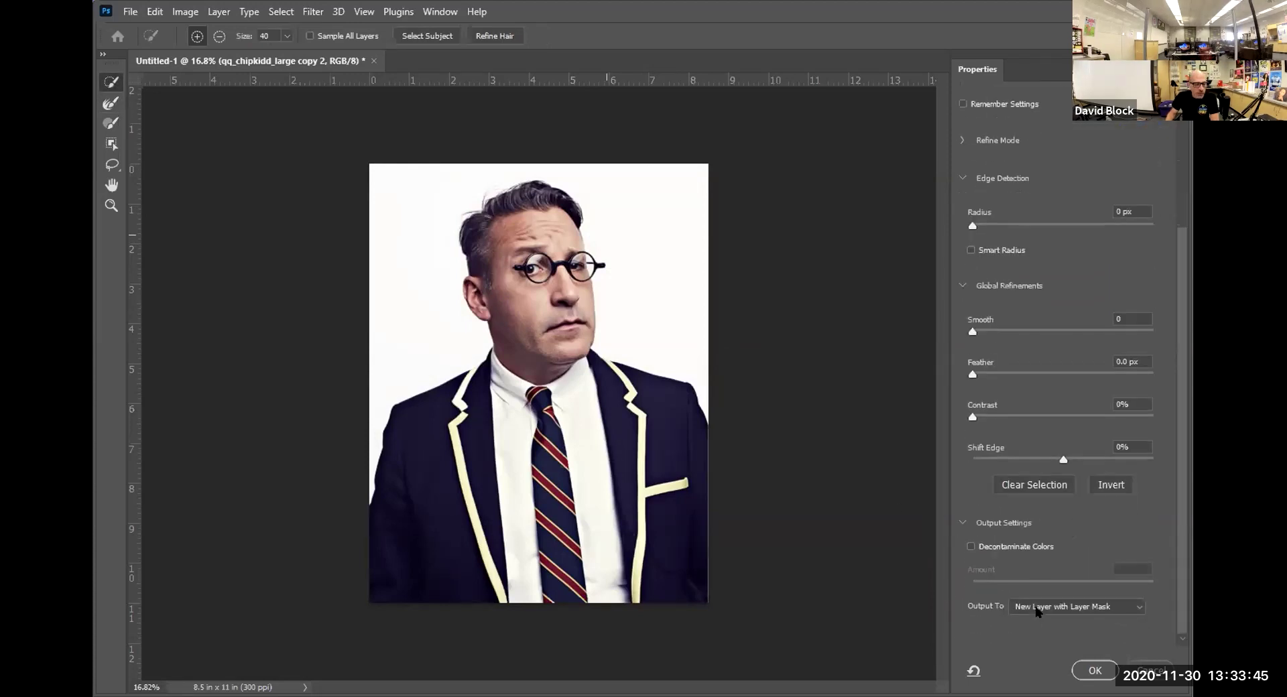
left_click(1037, 609)
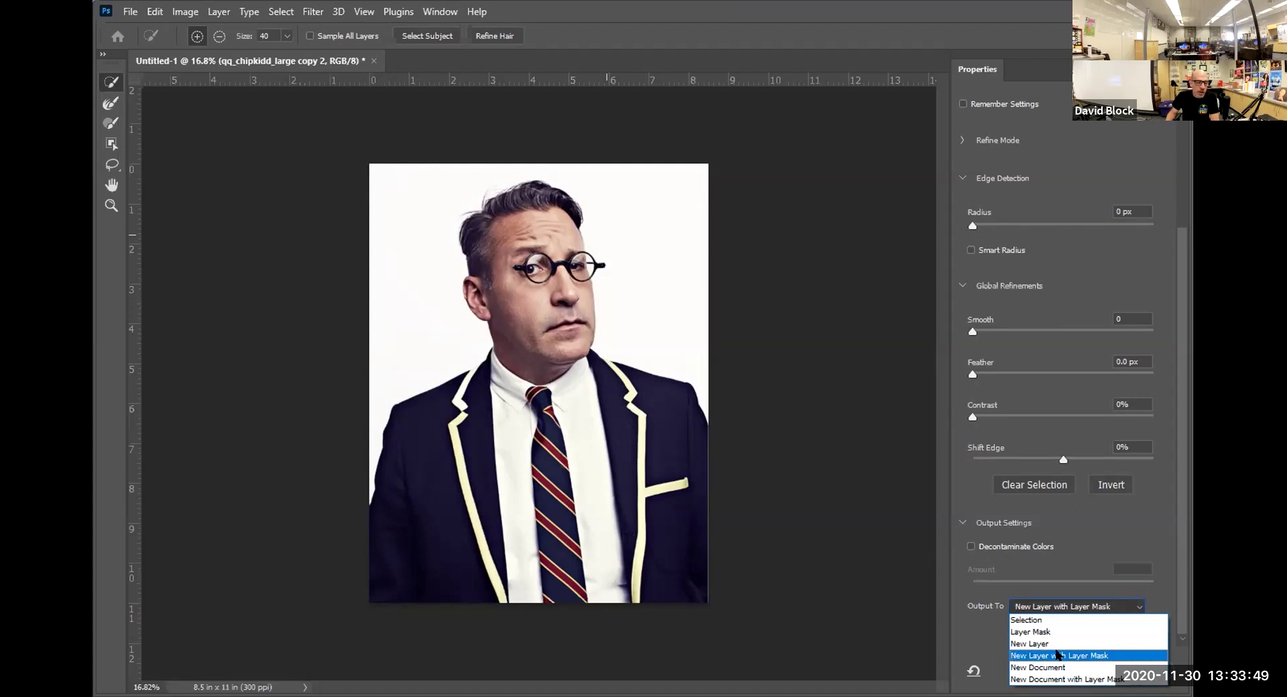
left_click(1111, 659)
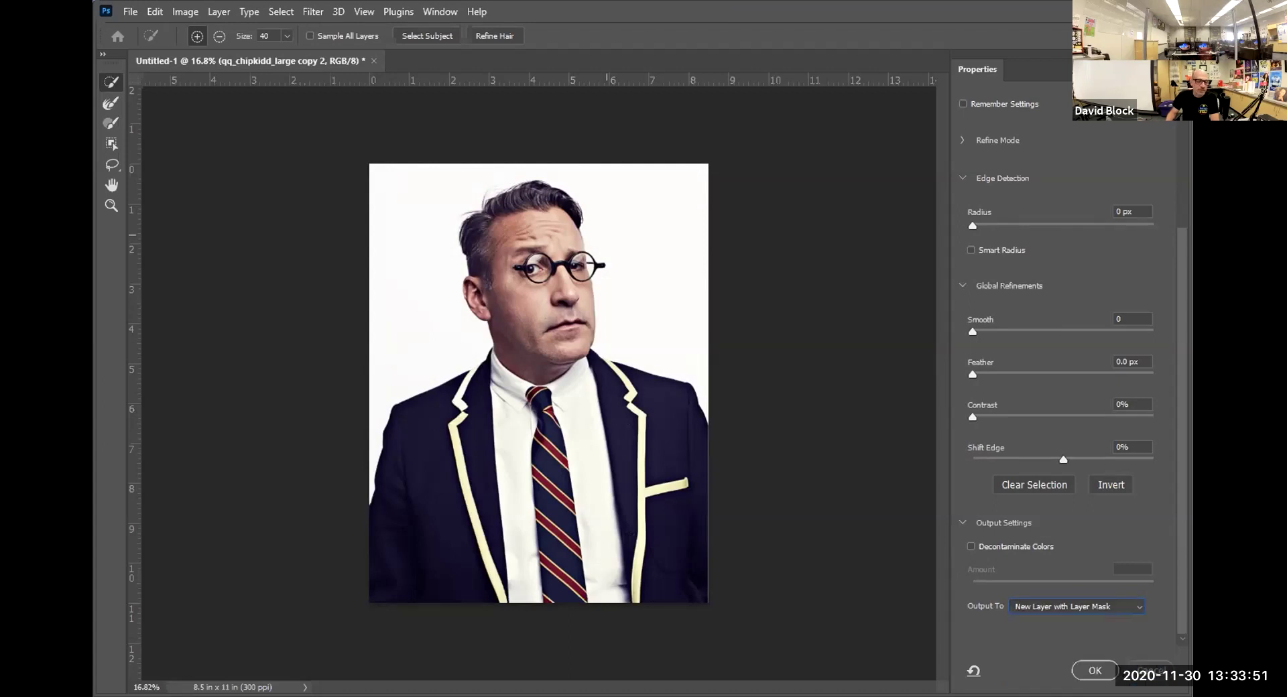
left_click(1099, 672)
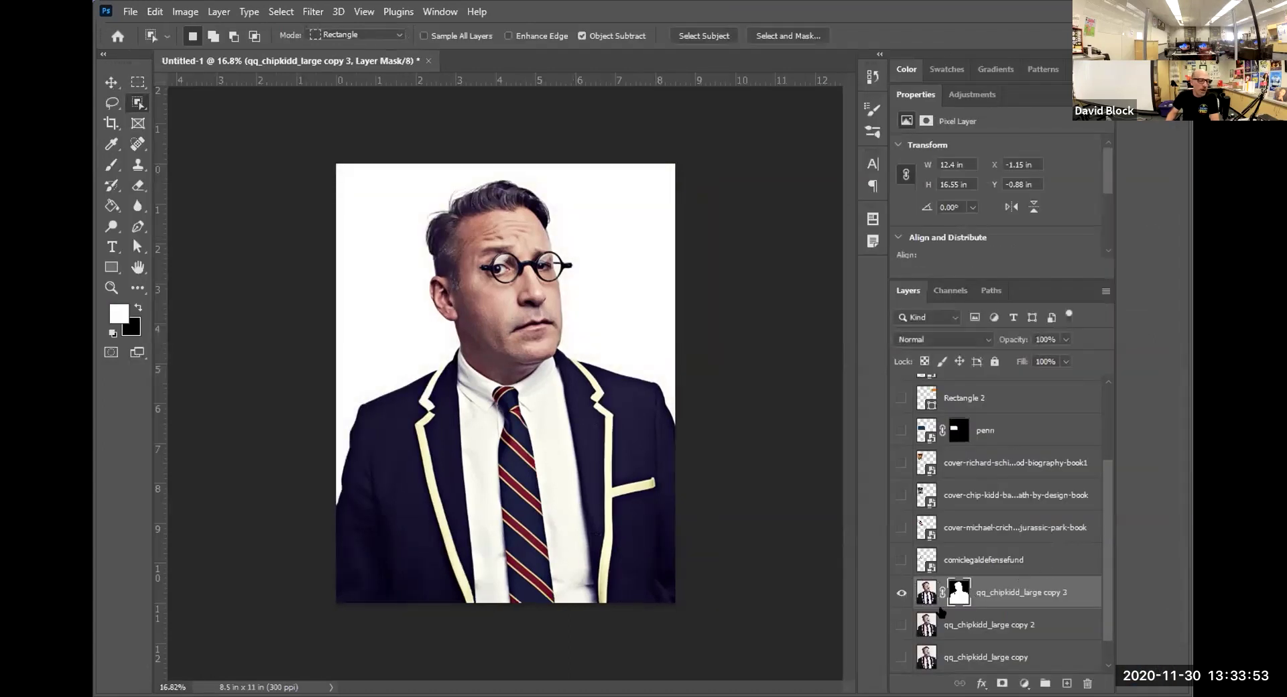
Delete the "qq_chipkidd_large copy 2" and "qq_chipkidd_large copy" layers beneath the masked cutout.
left_click(993, 632)
left_click(1013, 660, "shift")
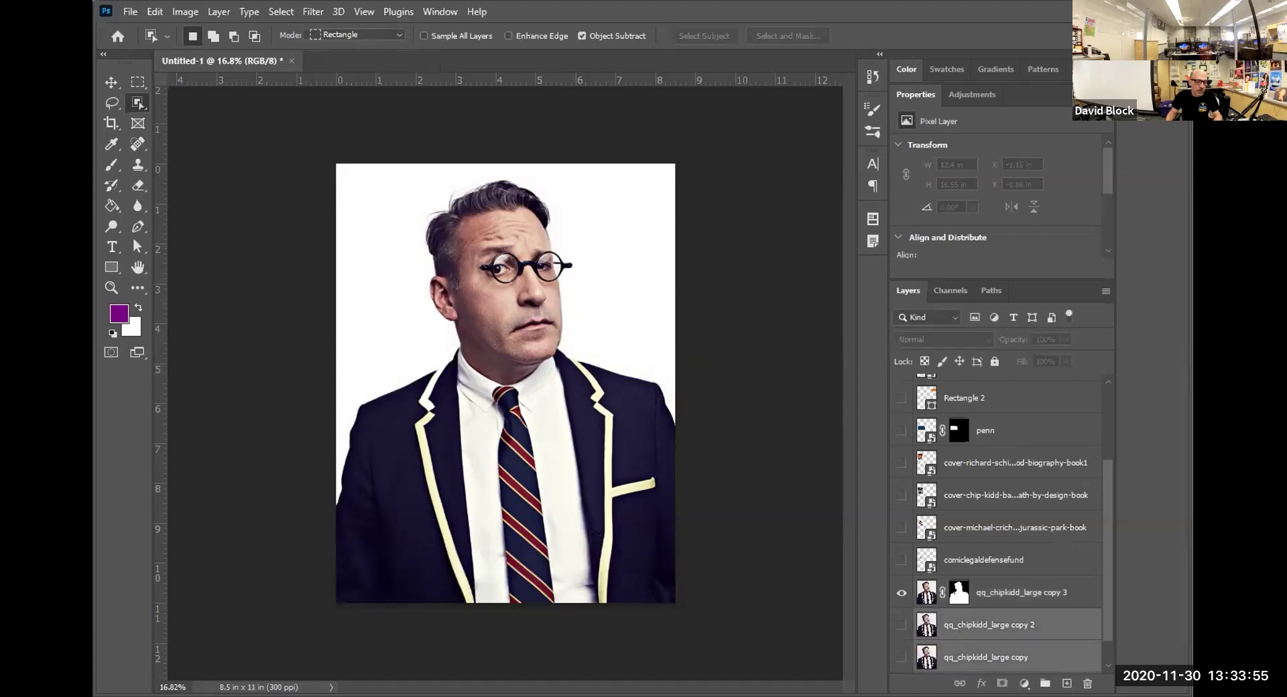
left_click(1087, 684)
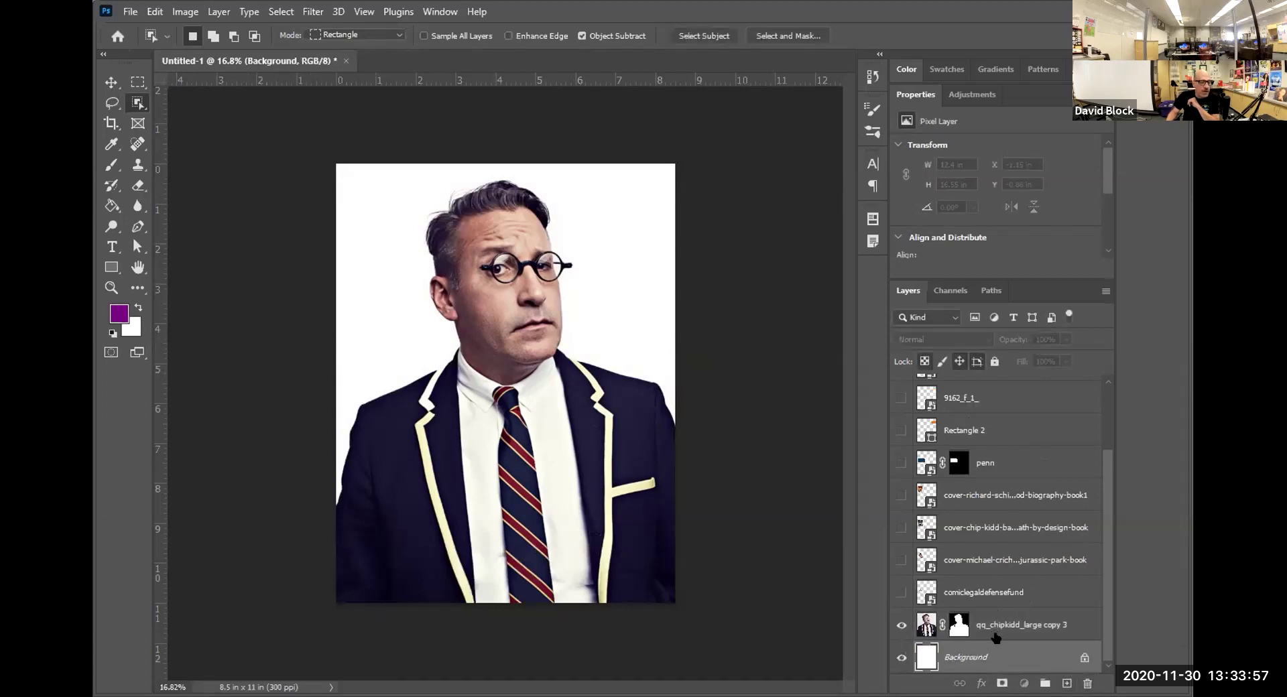
On the "qq_chipkidd_large copy 3" layer mask, paint white over the black lapel-shaped gap below the neck and return to the photo view.
left_click(964, 637)
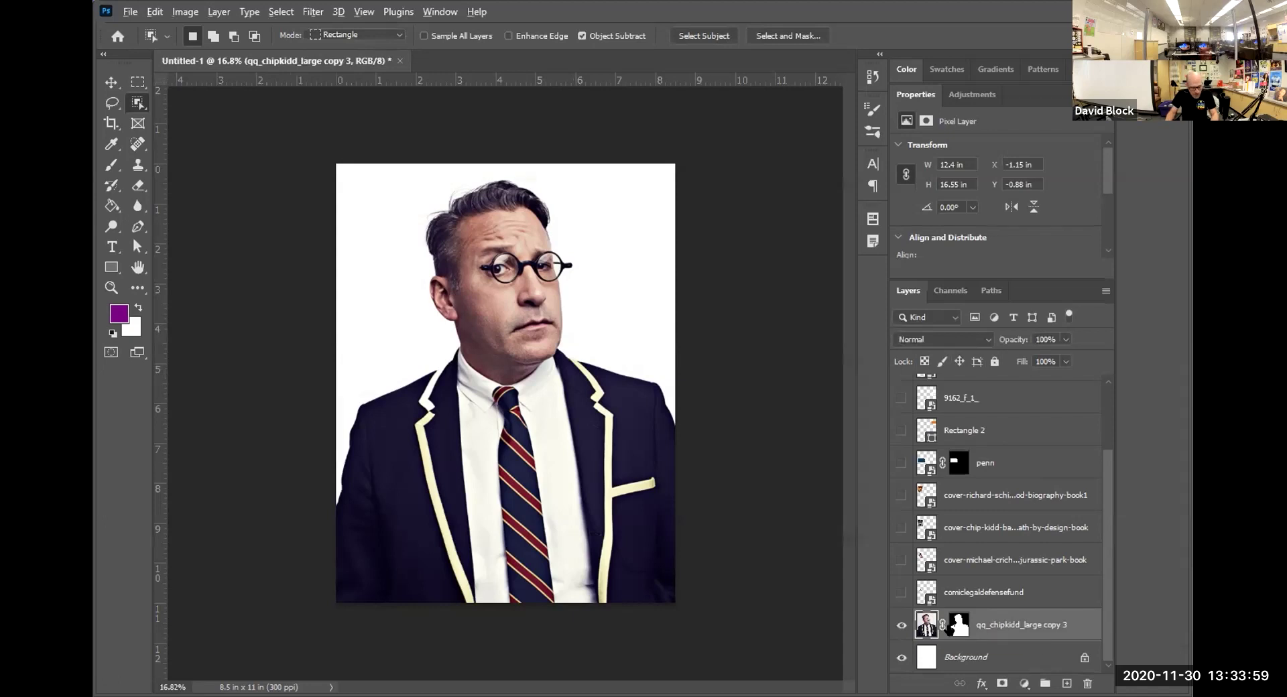
left_click(957, 626, "alt")
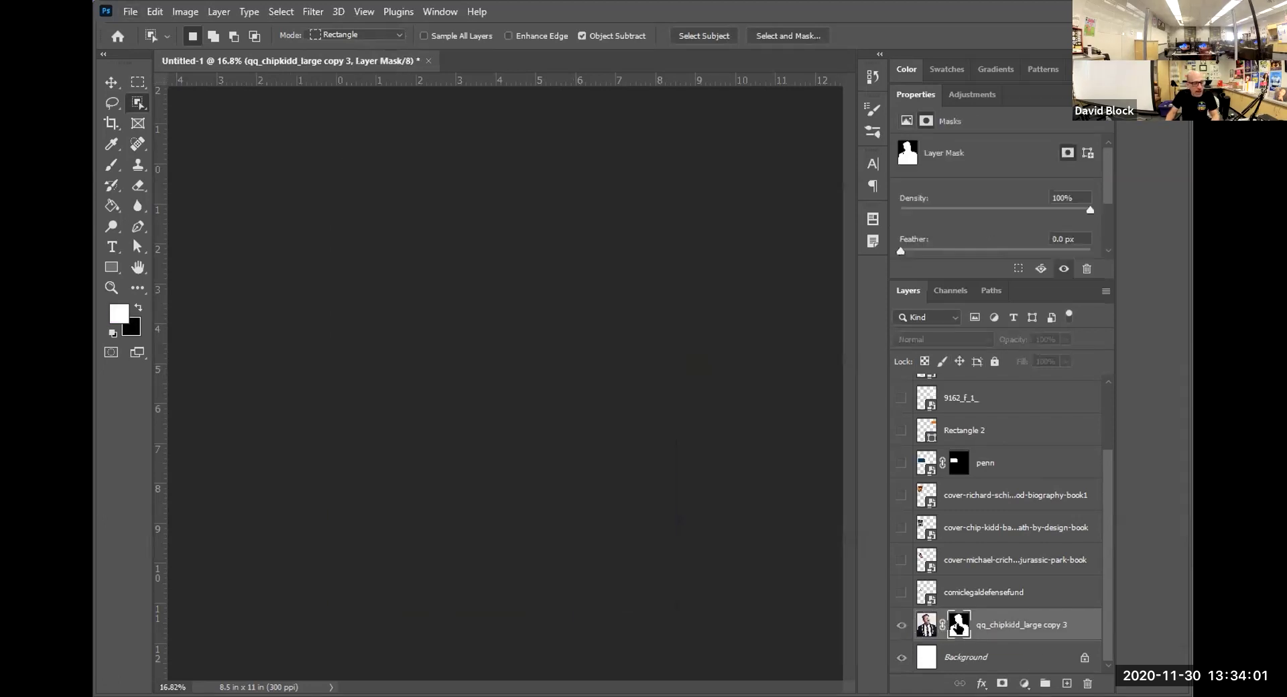
scroll(423, 400, "up", 3)
scroll(423, 400, "up", 5)
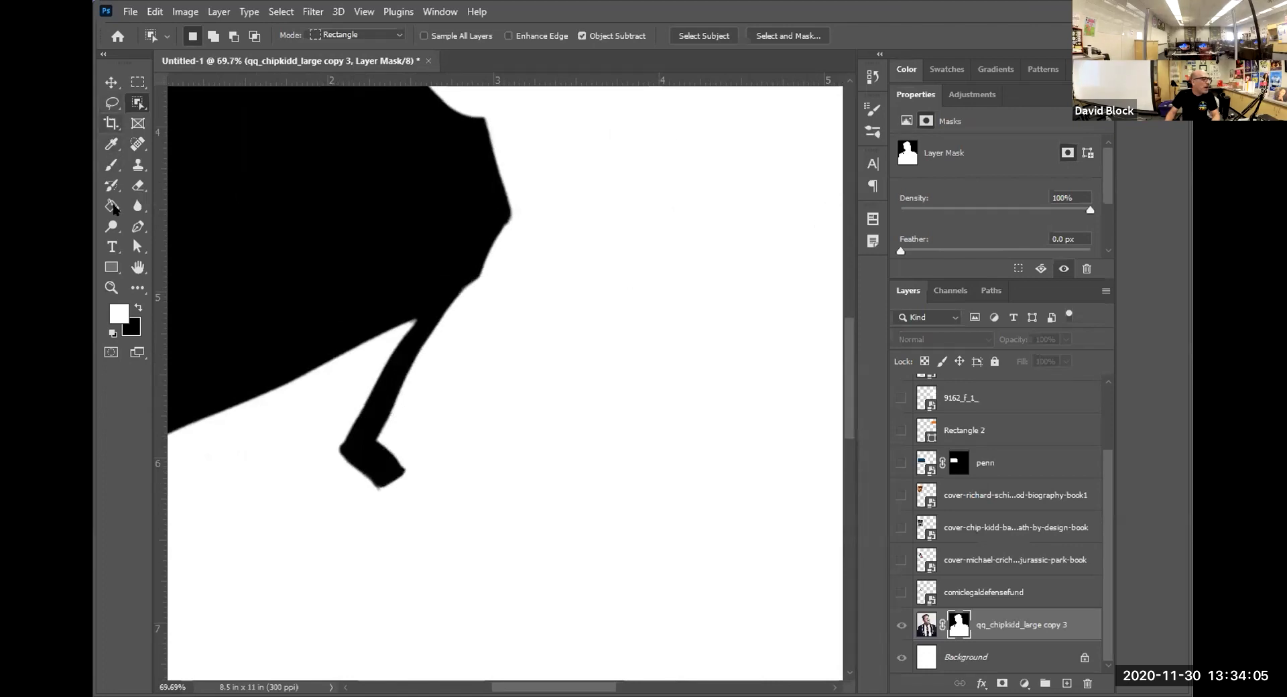
left_click(111, 164)
mouse_move(315, 382)
left_mouse_down()
mouse_move(350, 427)
mouse_move(334, 484)
mouse_move(409, 458)
mouse_move(420, 413)
mouse_move(398, 430)
mouse_move(397, 398)
mouse_move(465, 351)
mouse_move(396, 382)
mouse_move(477, 315)
left_mouse_up()
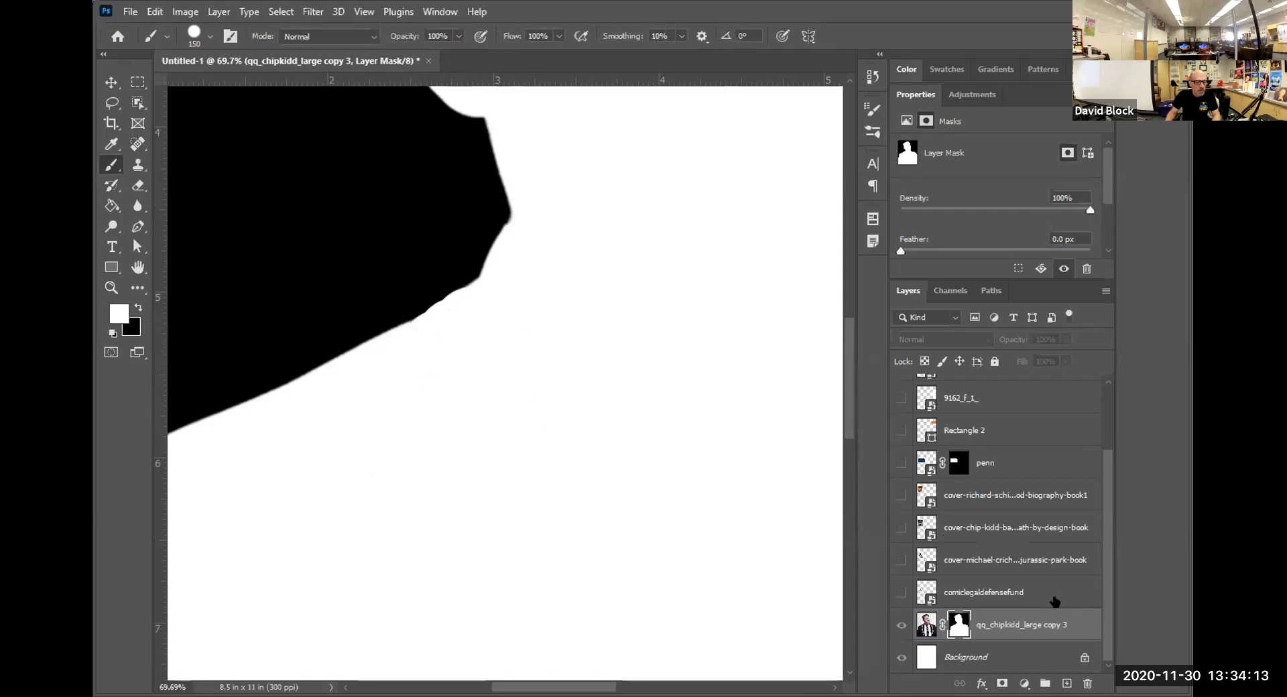
left_click(959, 631, "alt")
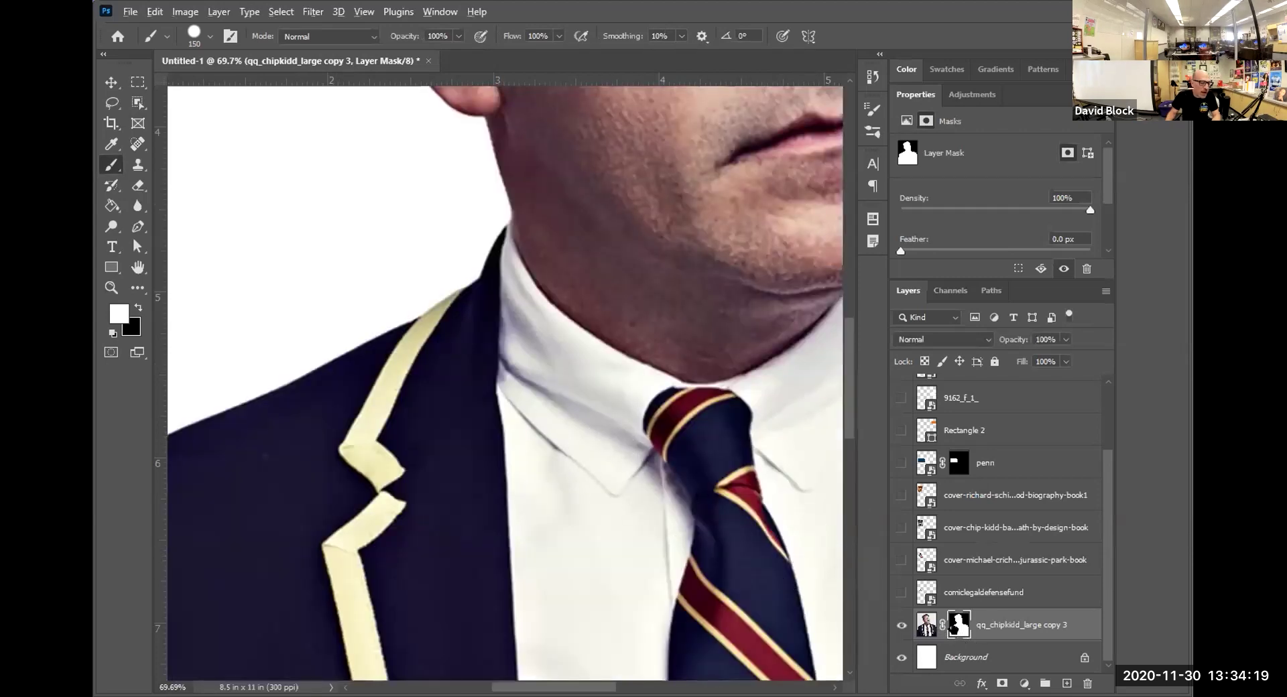
Compare the layer mask alone with the masked photo around the repaired lapel.
left_click(955, 629, "alt")
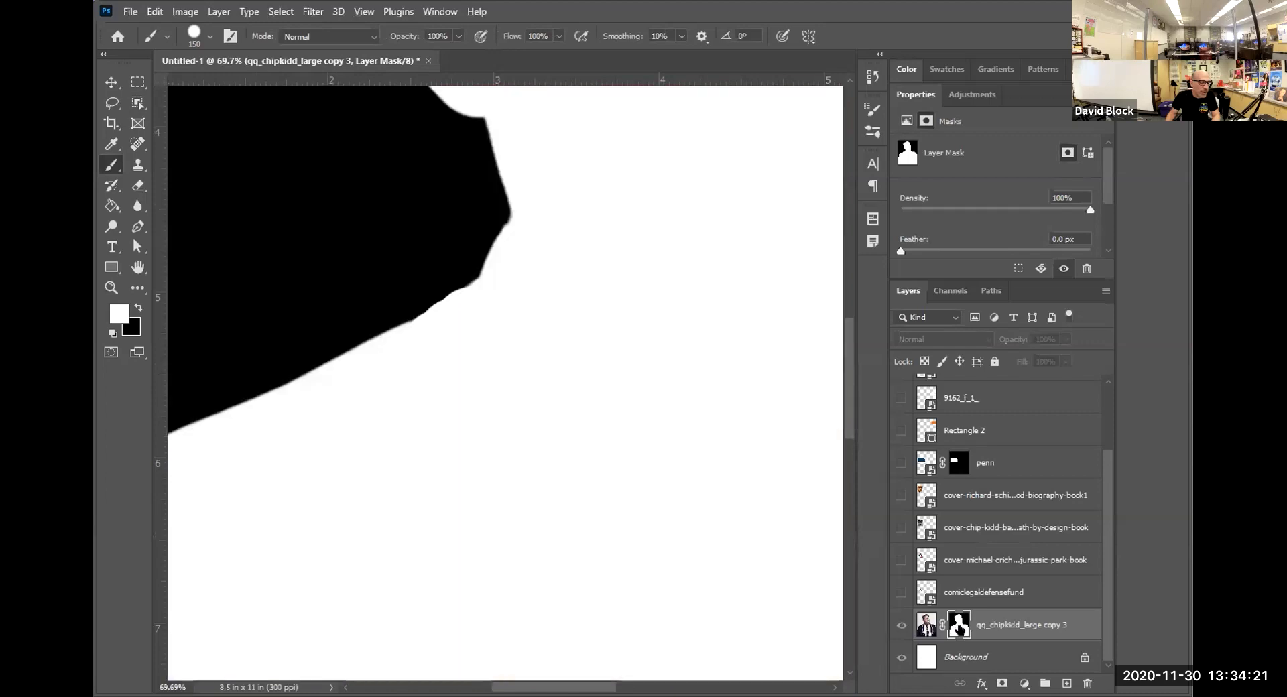
left_click(959, 628, "alt")
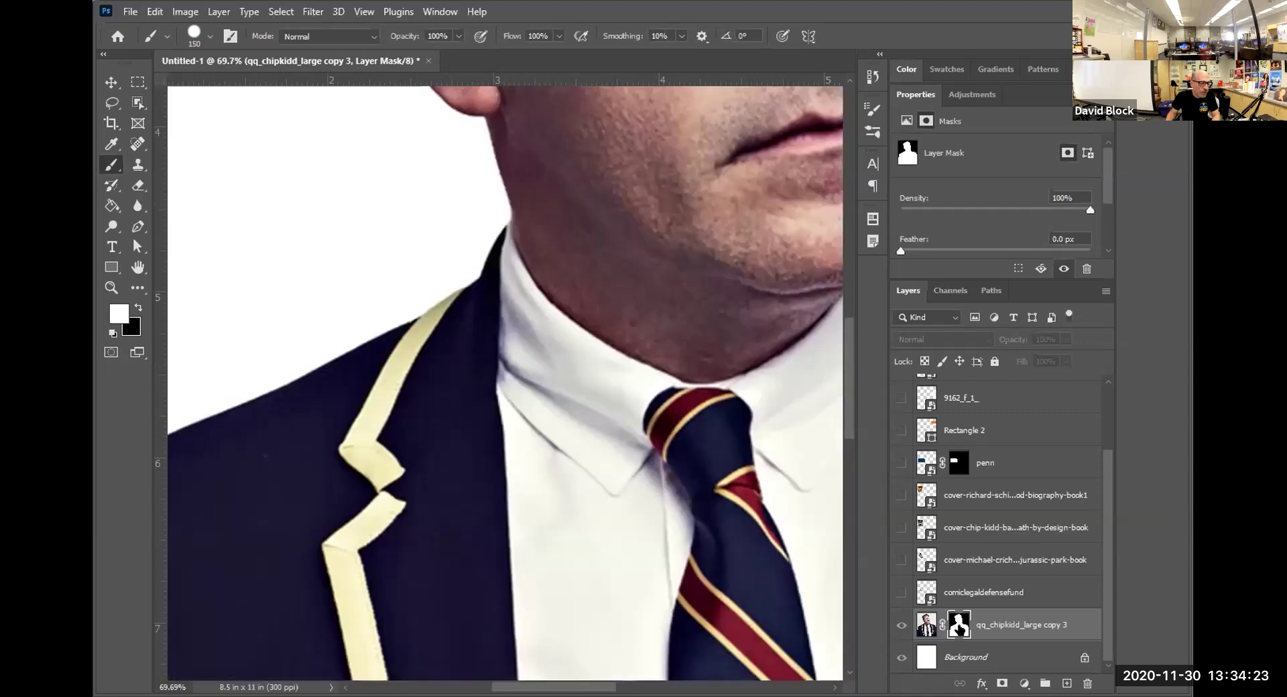
scroll(618, 397, "down", 4)
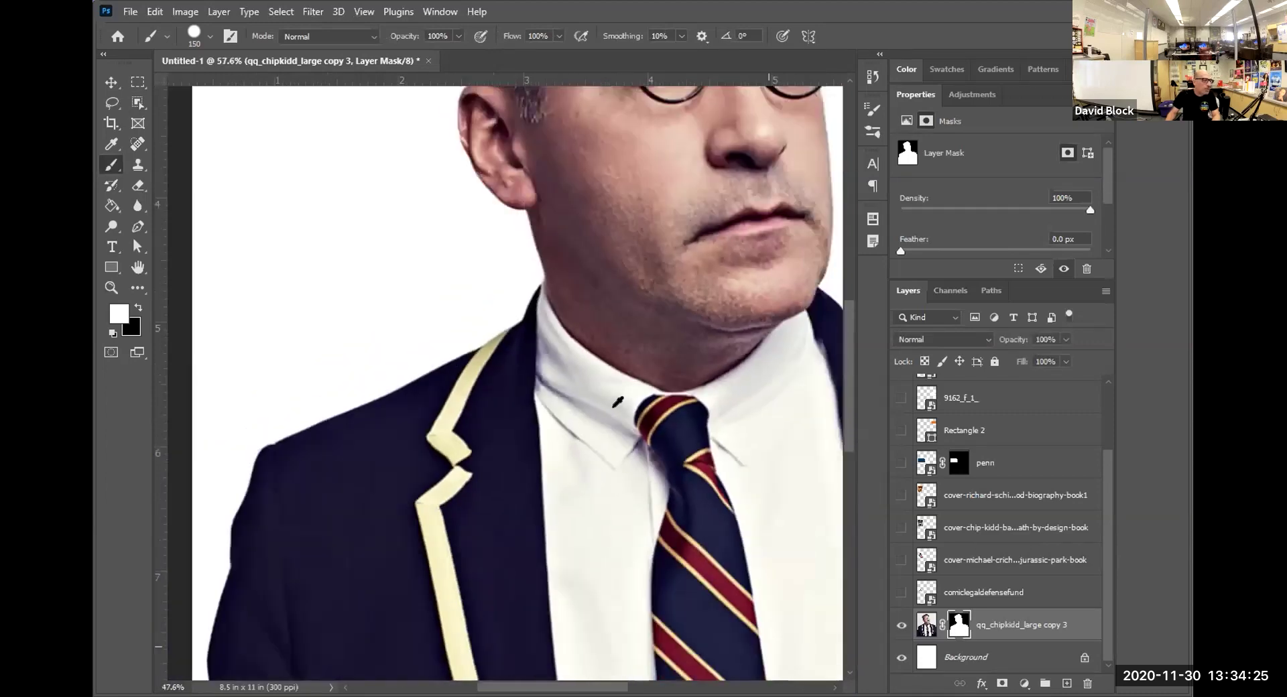
scroll(618, 398, "down", 2)
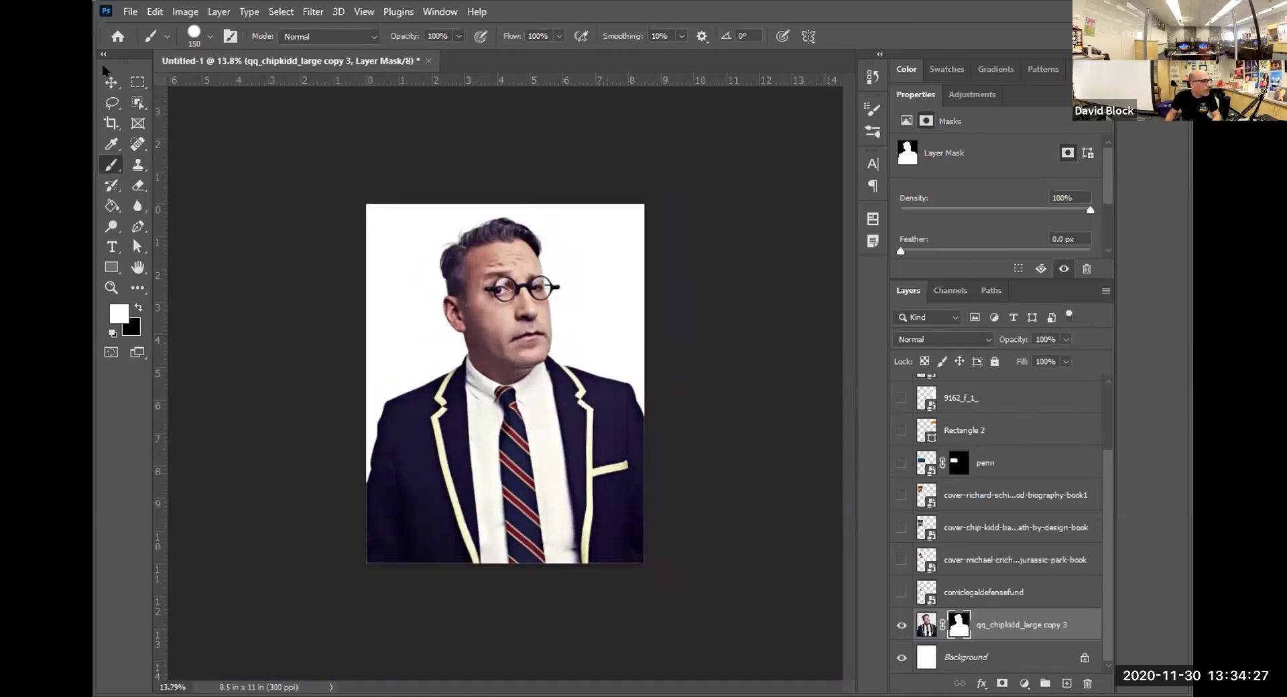
Deselect all layers with the Move tool and show the hidden book cover, glasses and shape layers.
left_click(112, 82)
left_click(755, 351)
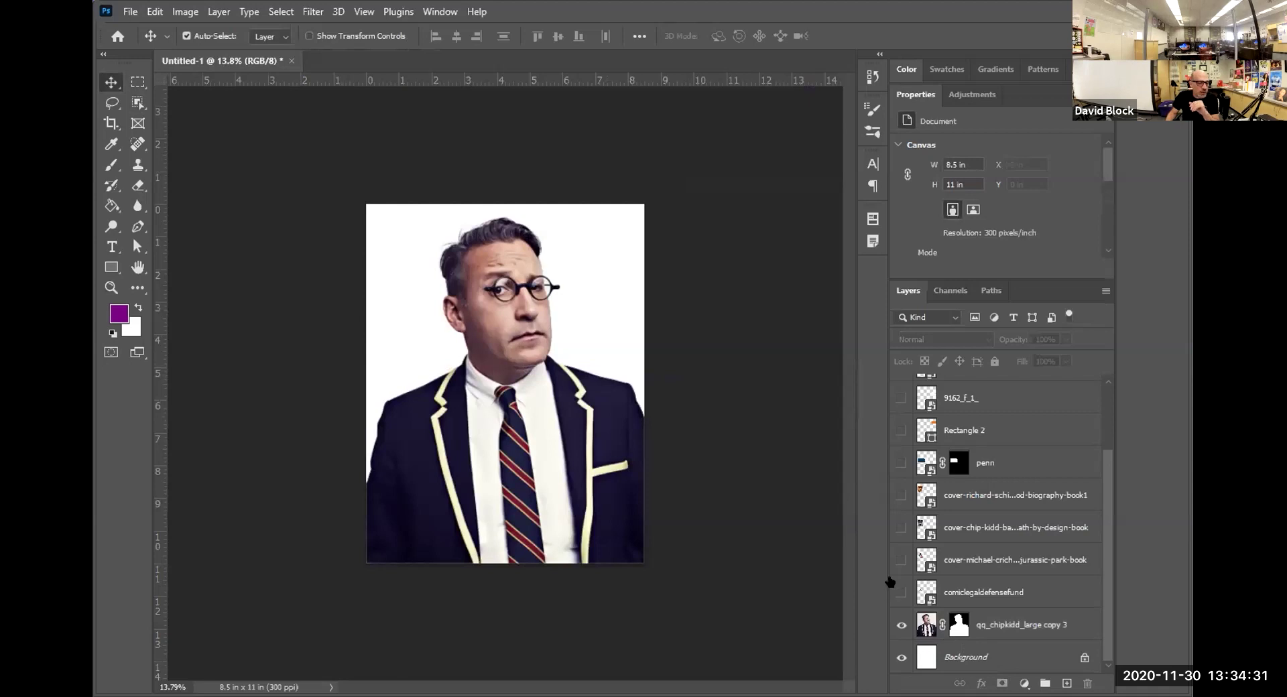
left_click_drag(898, 583, 905, 439)
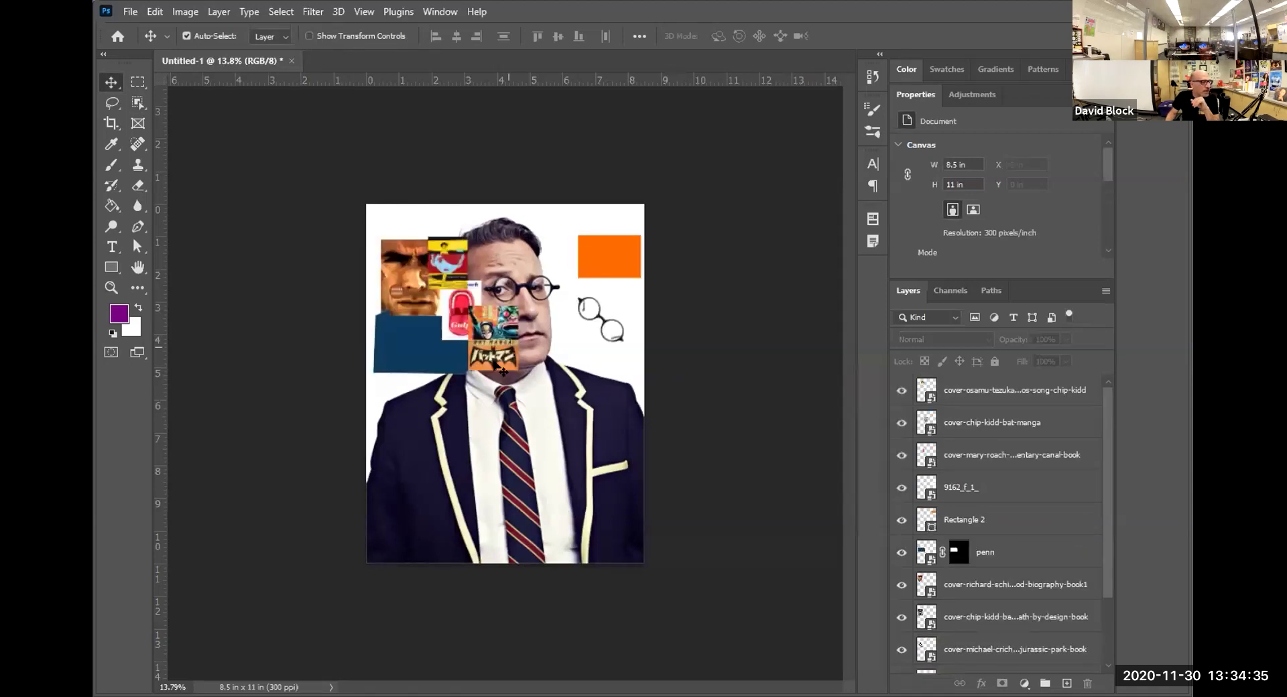
Spread the overlapping book covers and the blue penn shape off the face, across the jacket and the page's left side.
left_click_drag(489, 353, 559, 455)
left_click_drag(449, 292, 498, 407)
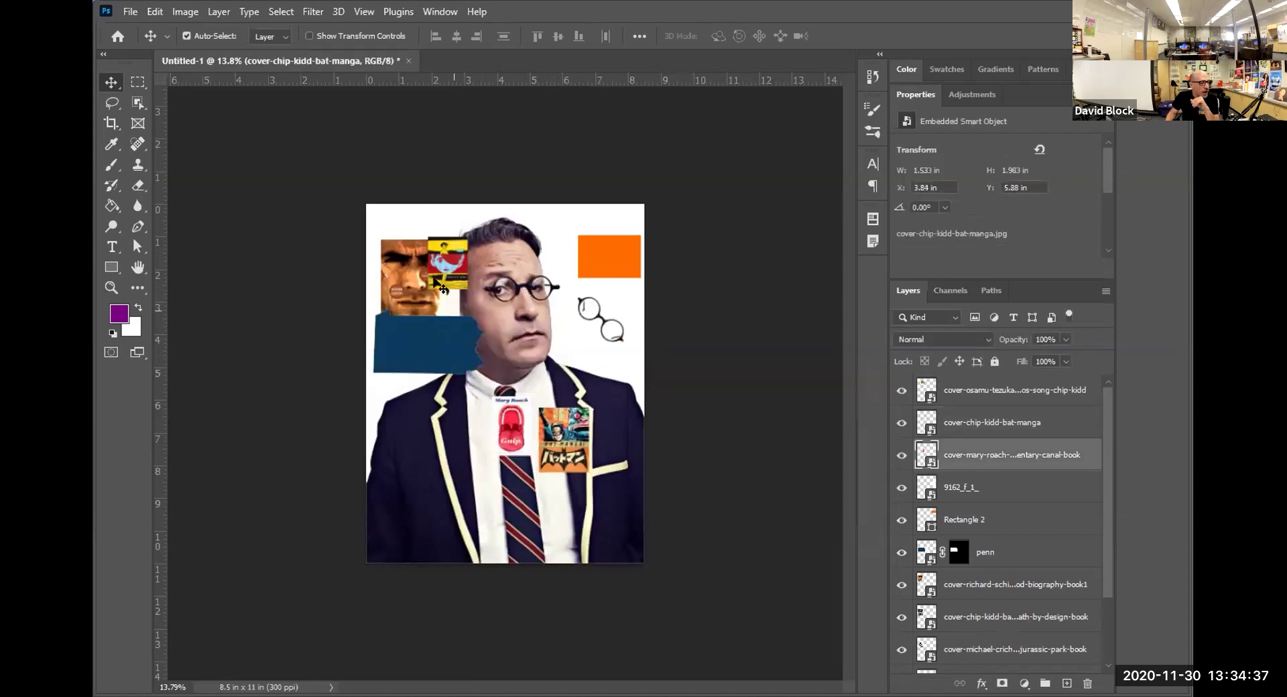
left_click_drag(438, 257, 480, 432)
left_click_drag(423, 325, 566, 503)
left_click_drag(415, 294, 398, 371)
left_click_drag(420, 283, 410, 252)
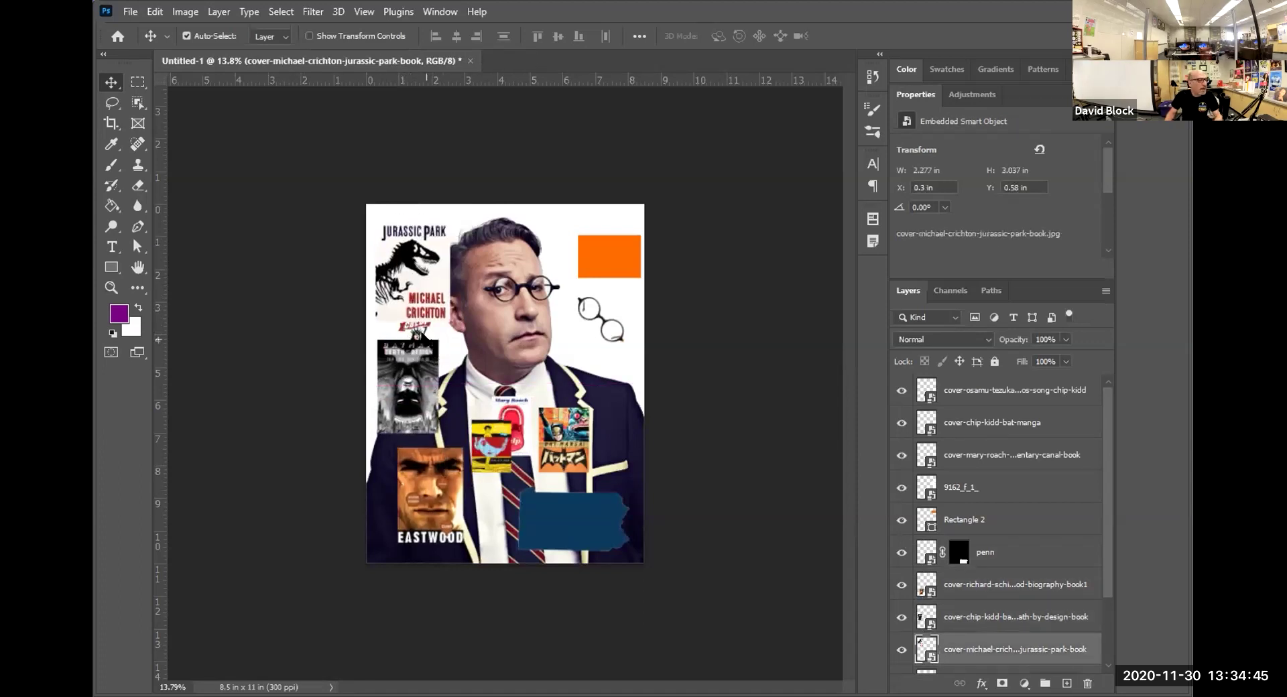
Place the comic legal defense fund logo, loose glasses and orange rectangle in the white area beside the head.
left_click_drag(416, 330, 574, 273)
left_click_drag(574, 234, 577, 239)
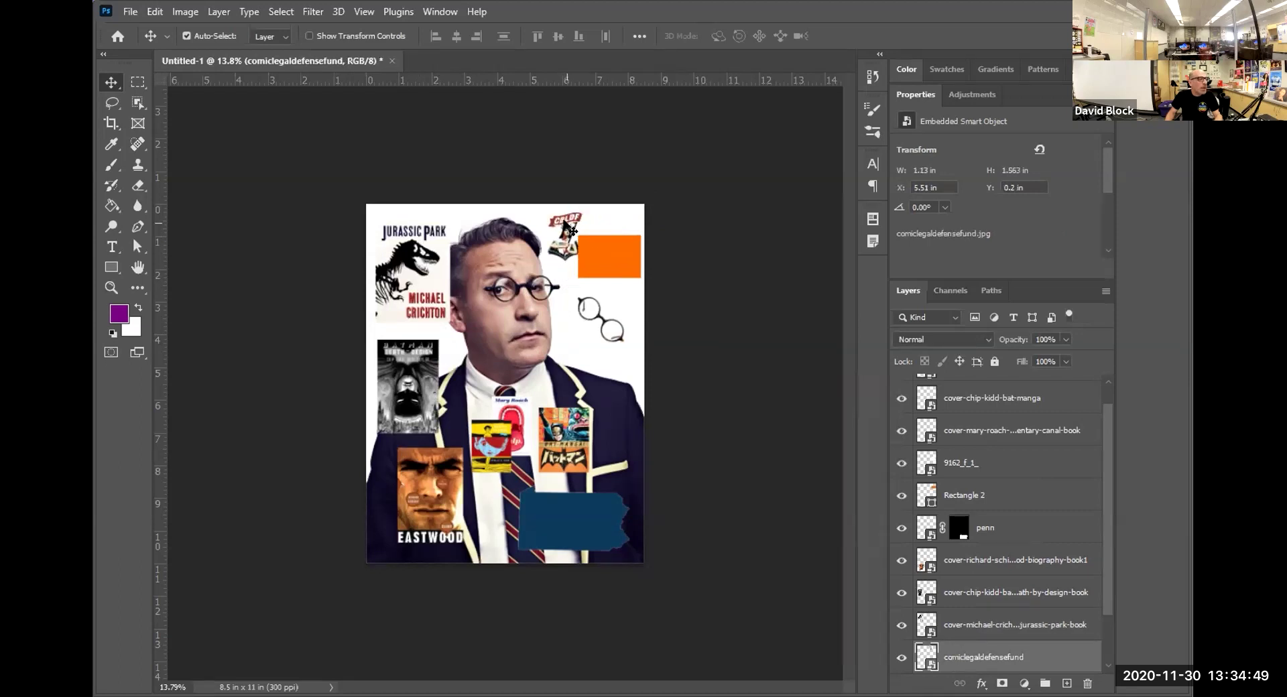
left_click_drag(567, 244, 569, 247)
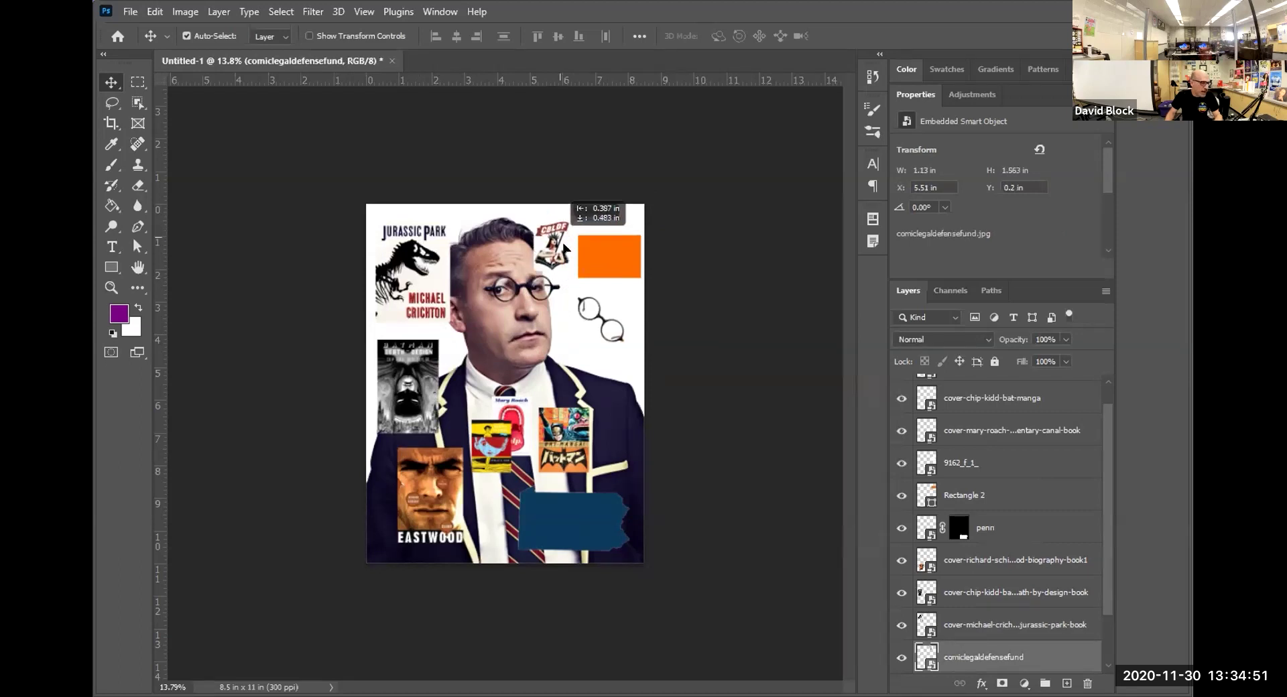
mouse_move(595, 324)
left_mouse_down()
mouse_move(615, 335)
mouse_move(608, 328)
left_mouse_up()
left_click_drag(612, 254, 603, 219)
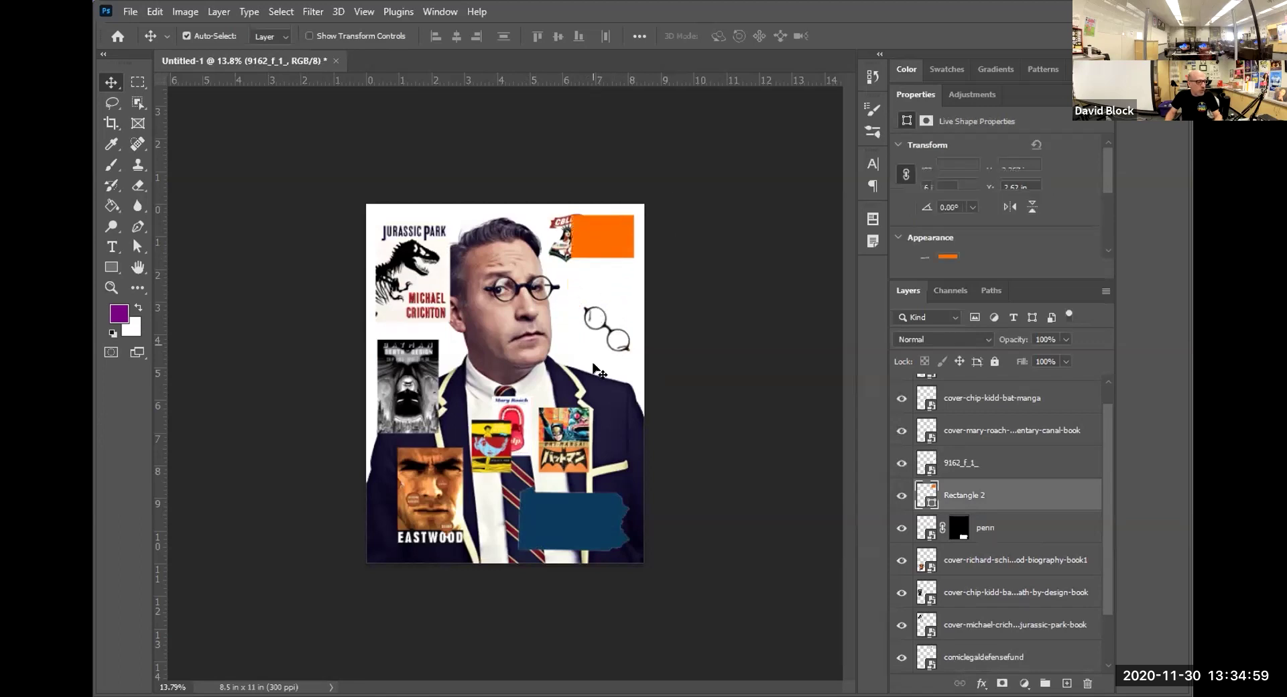
Place the blue penn shape low on the jacket and hide its layer.
left_click_drag(553, 561, 569, 327)
left_click_drag(577, 377, 591, 551)
left_click(900, 529)
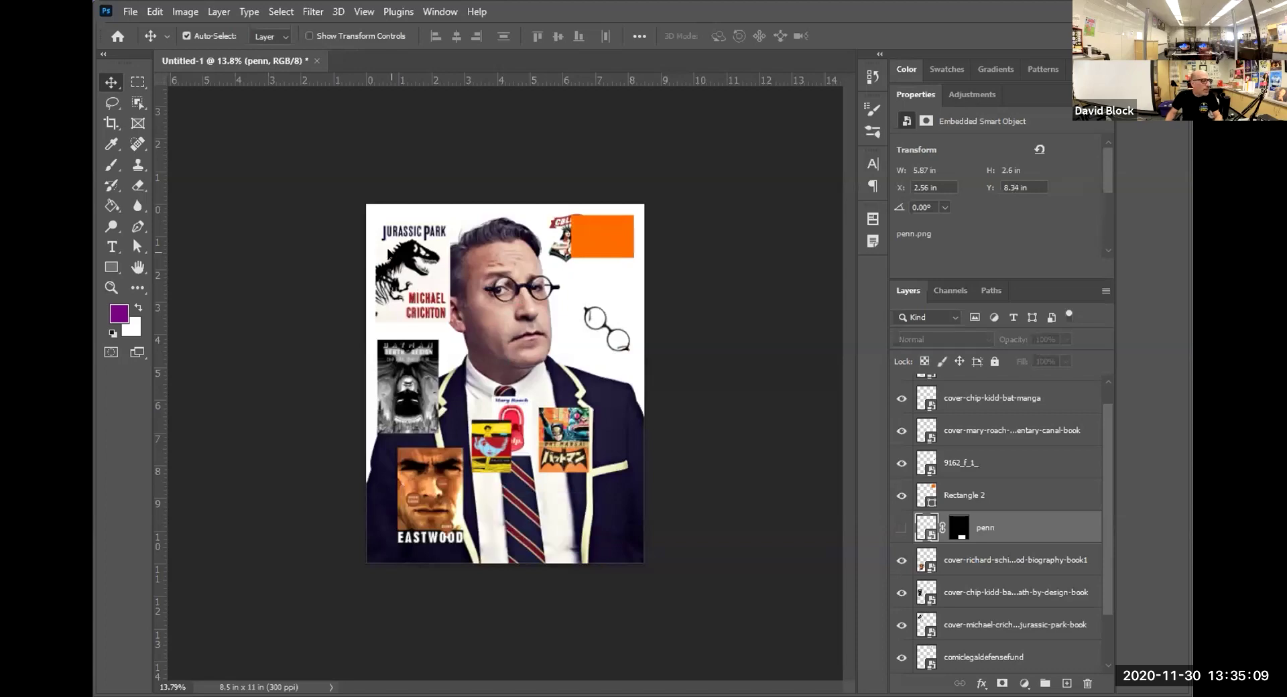
Scale the Jurassic Park cover down to about 1.73 by 2.31 in and place it over the hair and ear on the face's left side.
left_click_drag(389, 253, 418, 293)
scroll(418, 299, "up", 3)
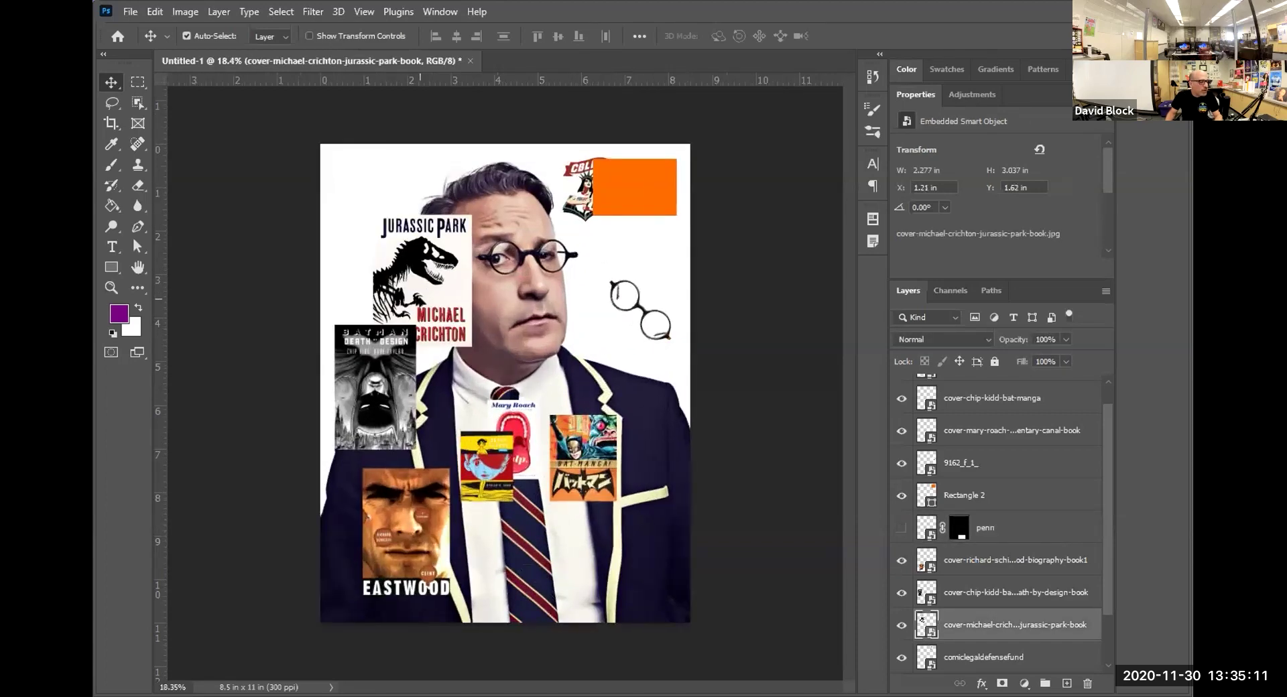
scroll(427, 288, "up", 2)
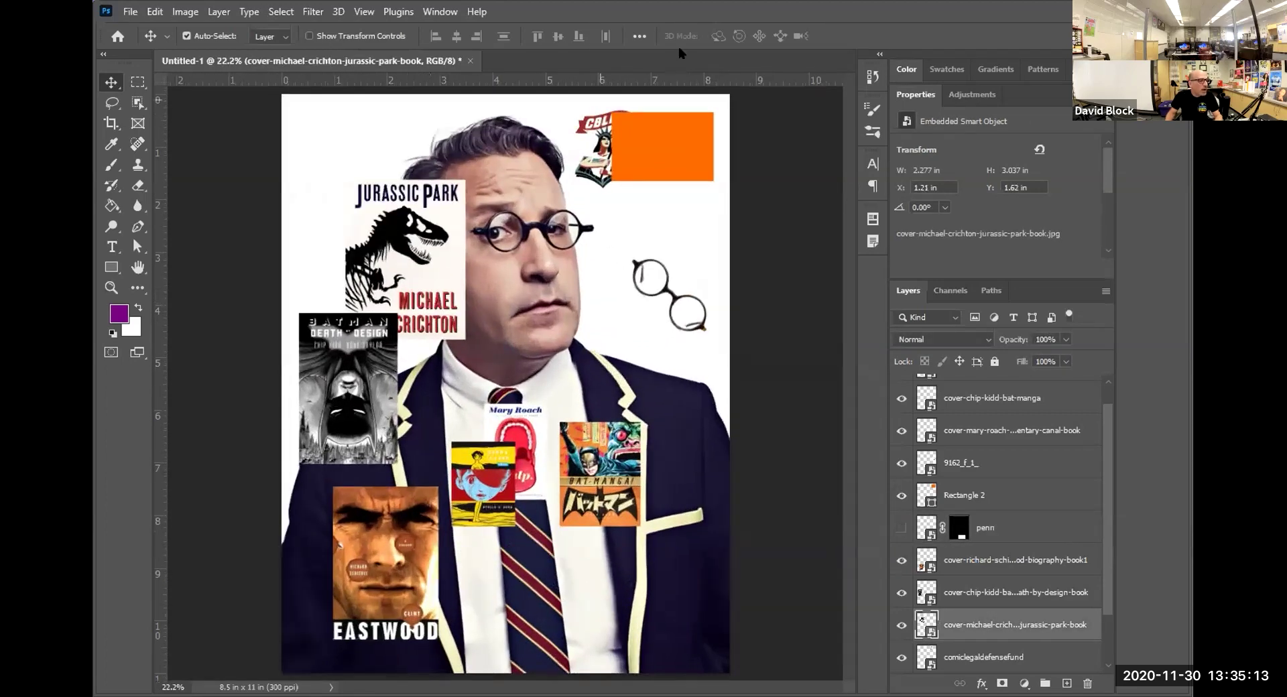
left_click_drag(429, 271, 482, 225)
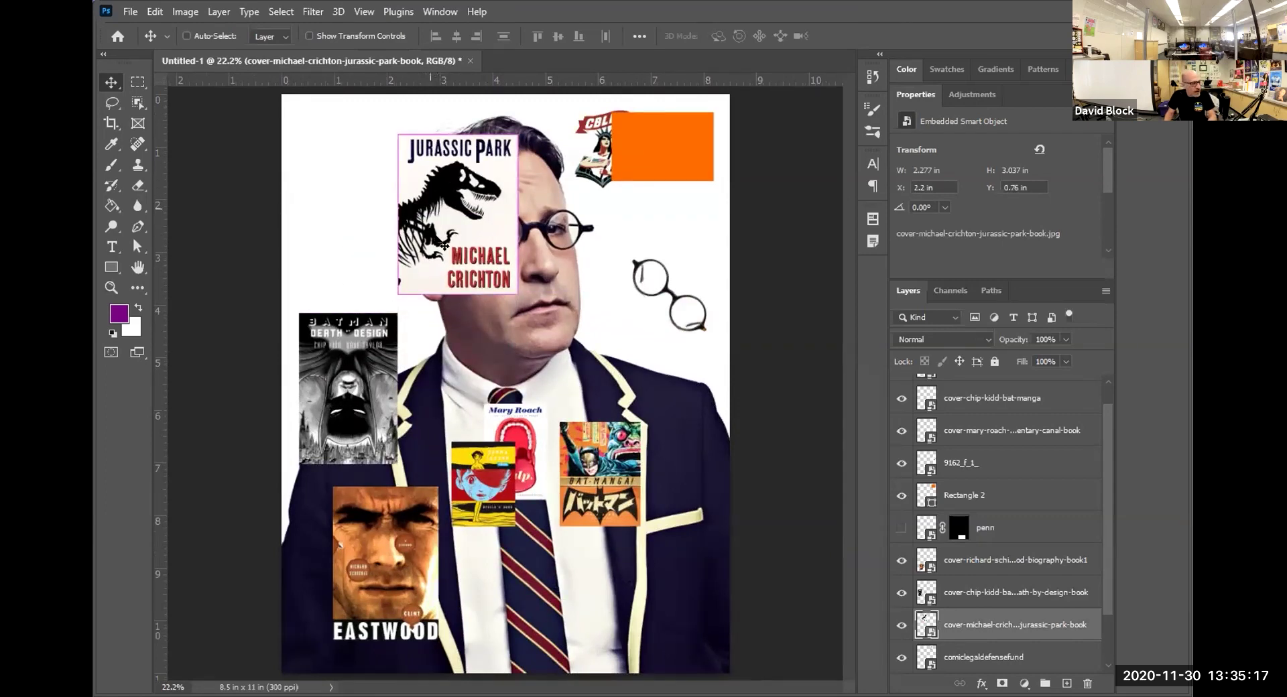
key("ctrl+t")
left_click_drag(515, 285, 478, 220)
key("Return")
left_click_drag(450, 127, 464, 195)
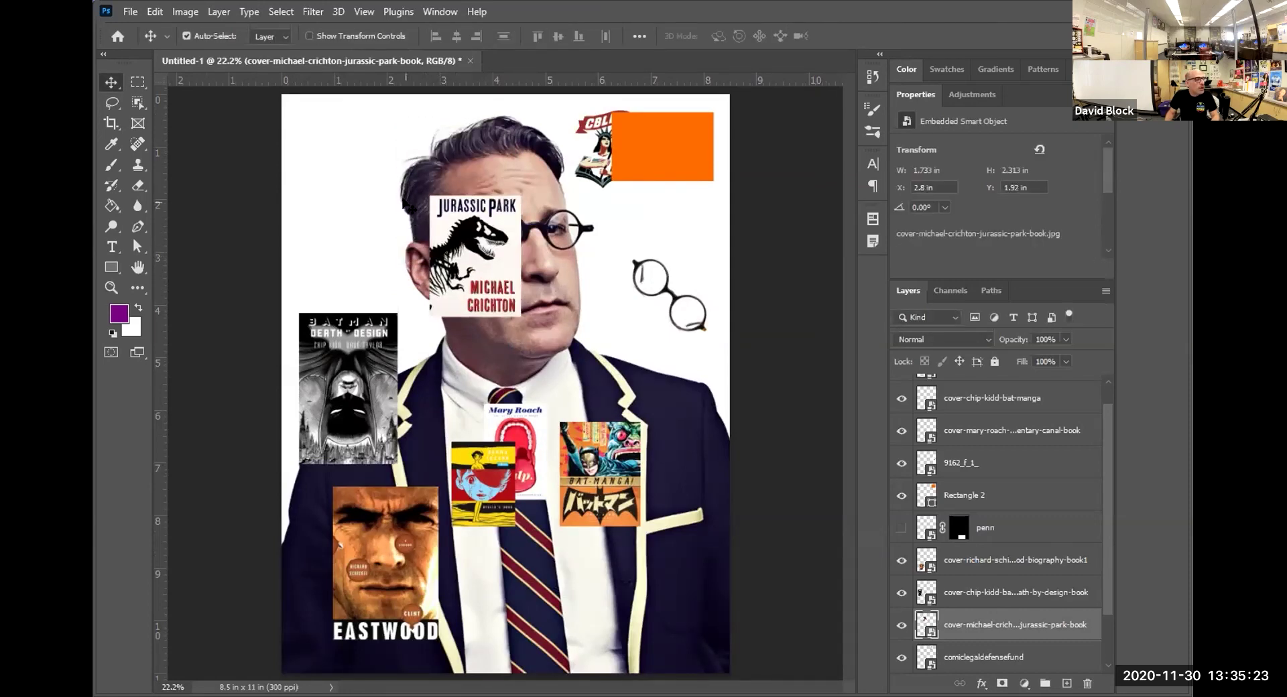
left_click_drag(475, 269, 436, 224)
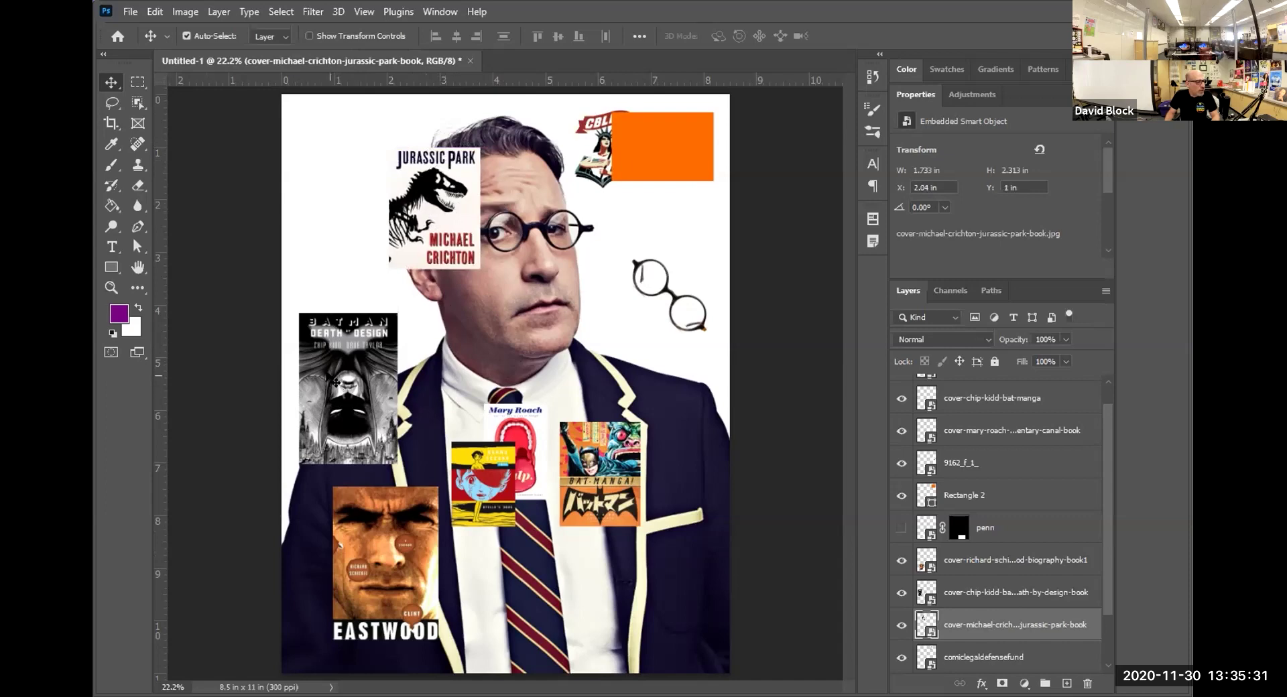
Scale the Batman Death by Design cover to about 1.24 by 1.90 in and place it directly below the Jurassic Park cover.
left_click_drag(334, 380, 443, 335)
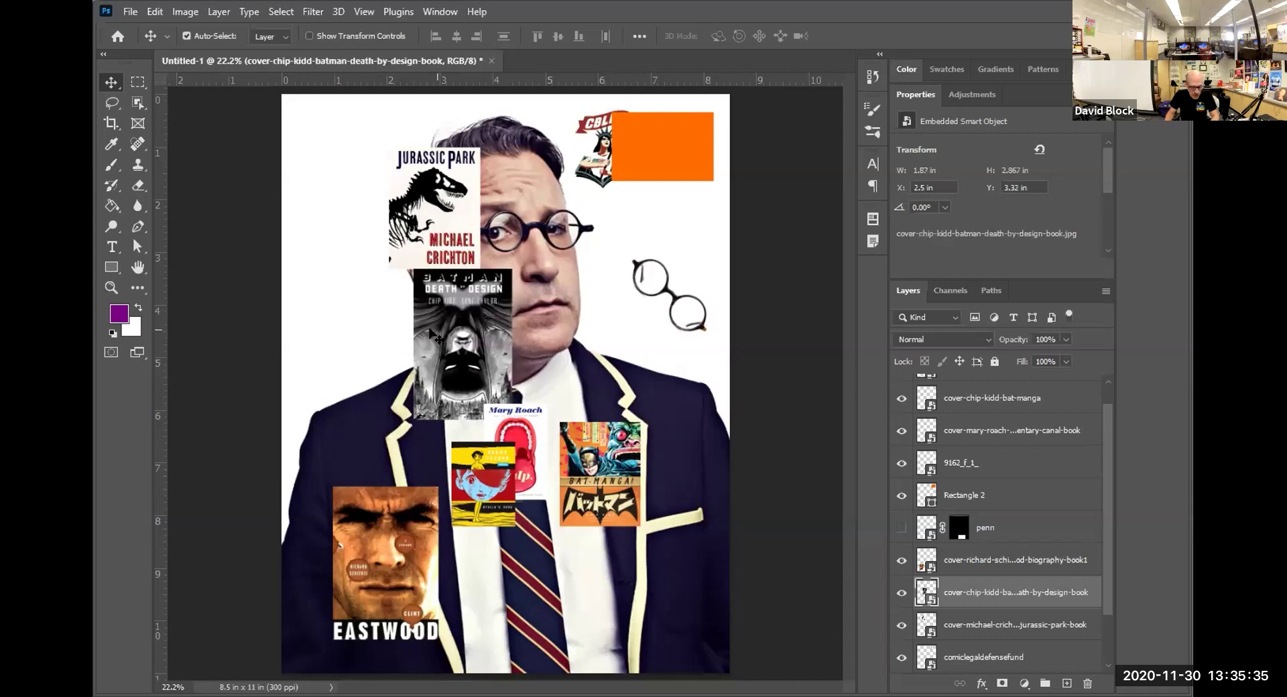
key("ctrl+t")
left_click_drag(412, 419, 447, 370)
key("Return")
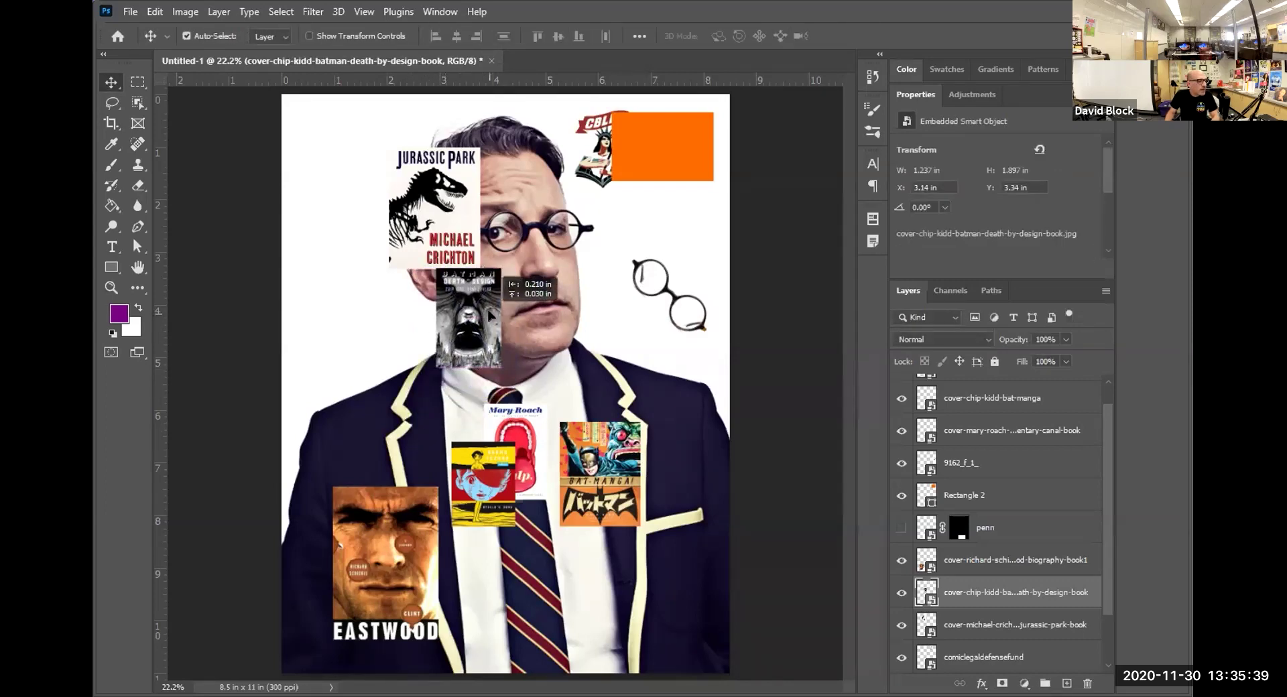
left_click_drag(497, 318, 492, 314)
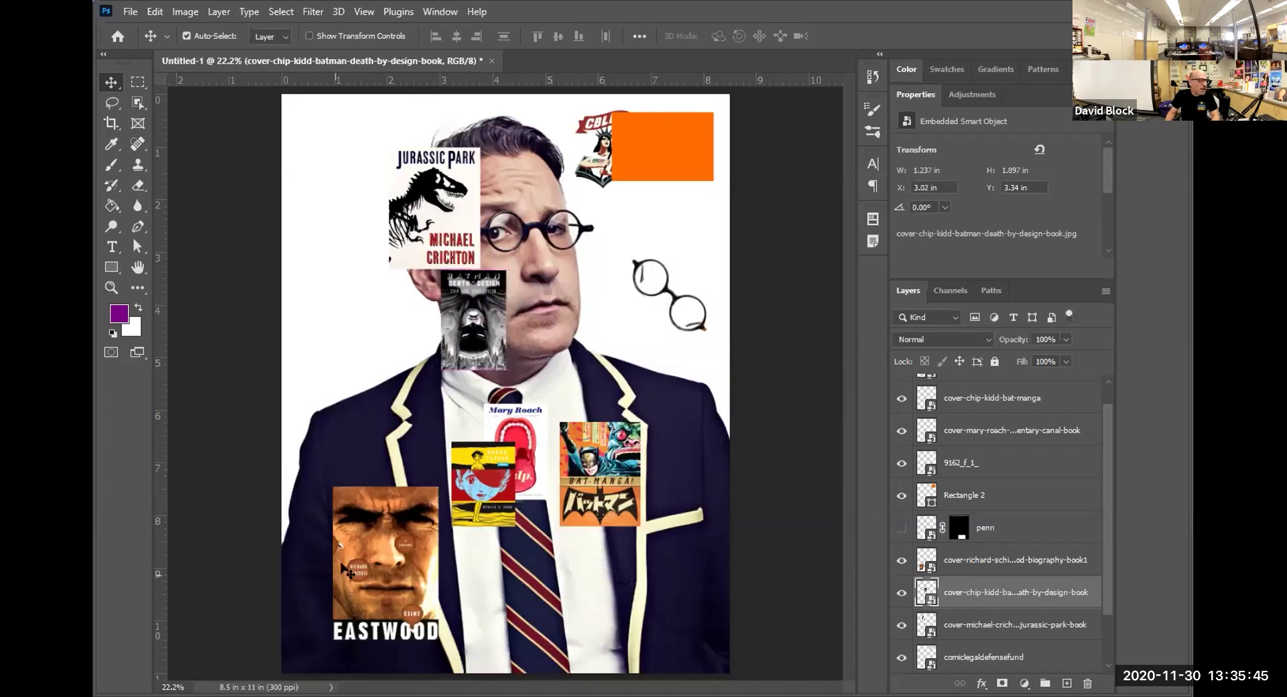
Move the Eastwood cover up over the shoulder on the image's left side and the Apollo's Song cover onto the opposite lapel.
left_click_drag(383, 545, 402, 415)
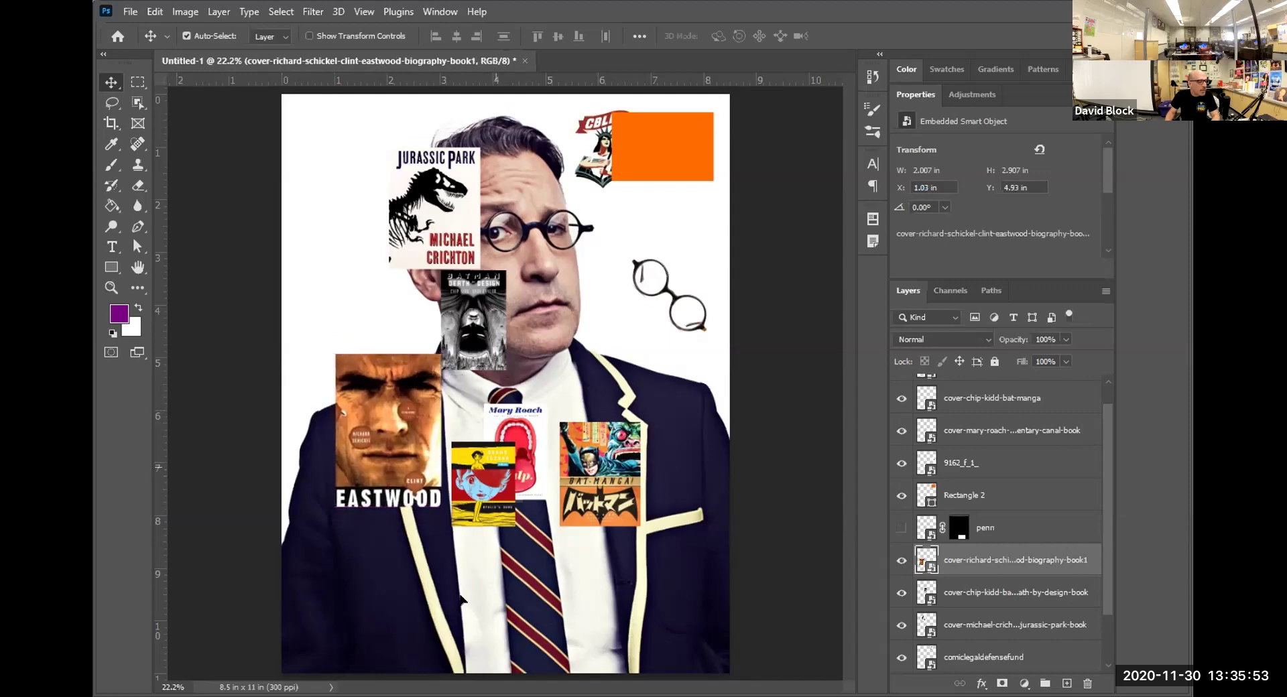
left_click_drag(497, 467, 677, 398)
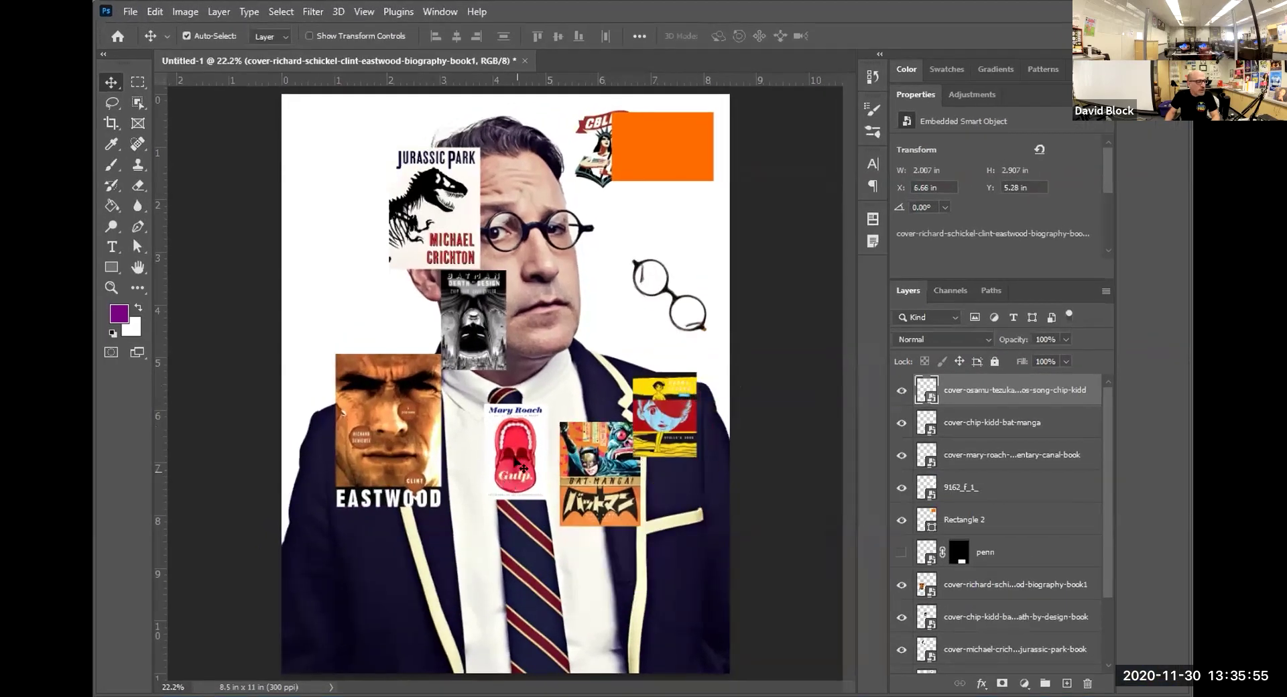
Place the Mary Roach Gulp cover directly below the Batman Death by Design cover, with their left edges aligned.
left_click_drag(513, 406, 472, 416)
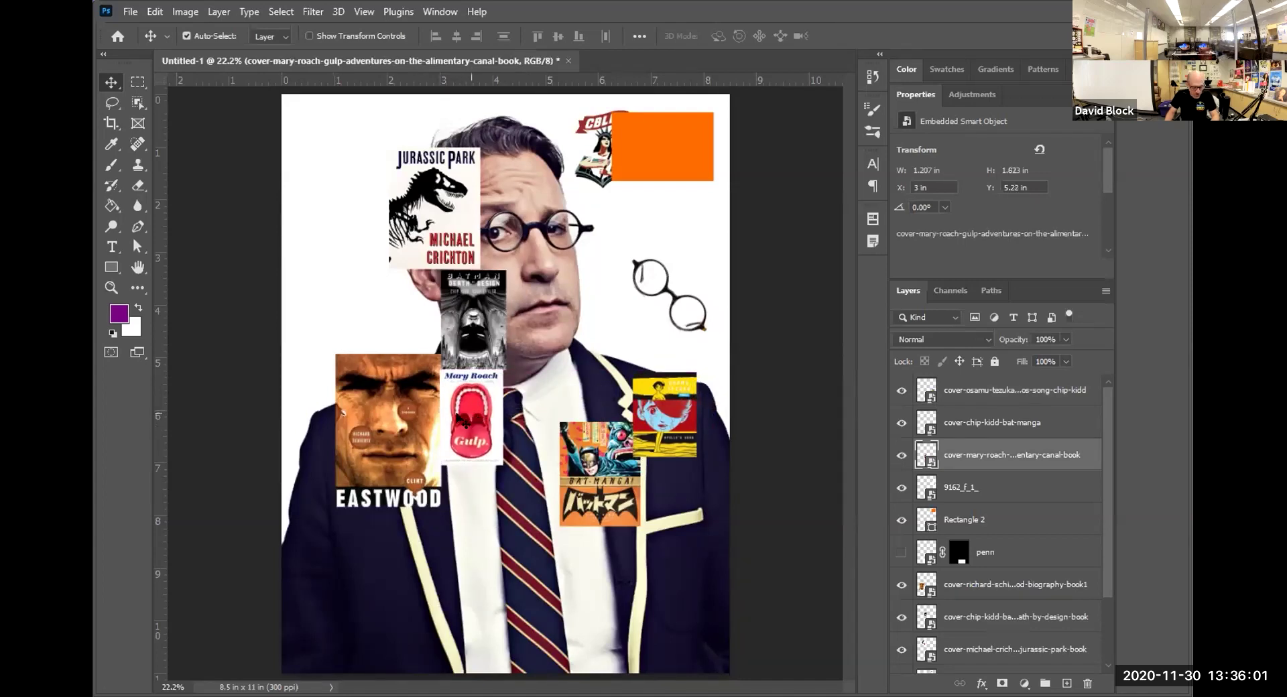
scroll(378, 429, "up", 10)
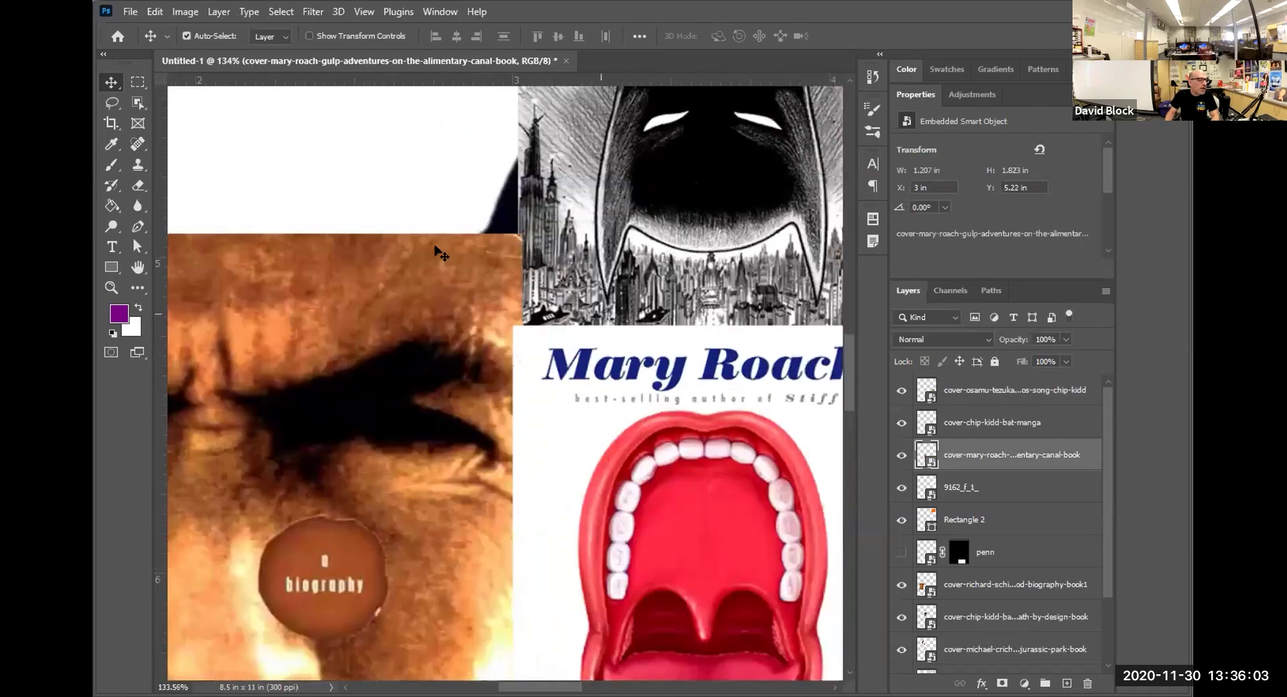
left_click(452, 213)
mouse_move(488, 350)
left_mouse_down()
mouse_move(513, 388)
mouse_move(509, 355)
left_mouse_up()
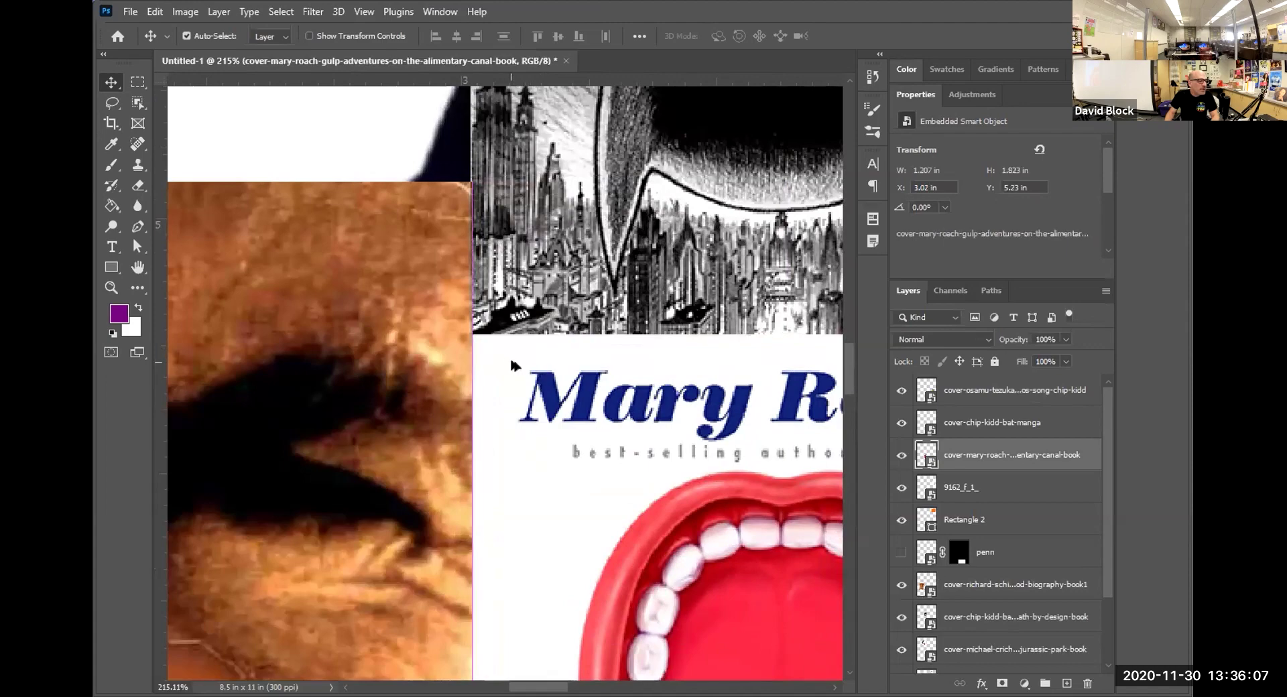
scroll(496, 391, "down", 3)
scroll(496, 401, "down", 5)
scroll(502, 429, "up", 3)
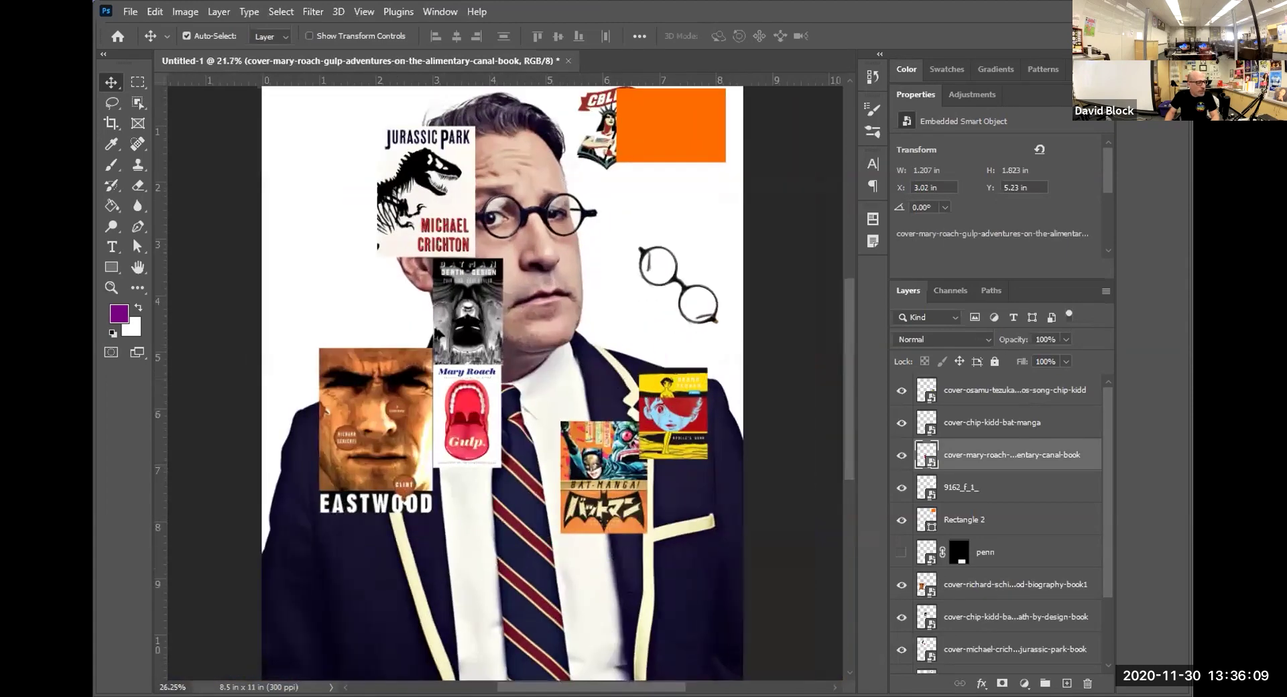
Scale the Gulp cover to about 1.23 by 1.86 in to match the width of the Batman cover above it.
scroll(469, 321, "up", 5)
key("ctrl+t")
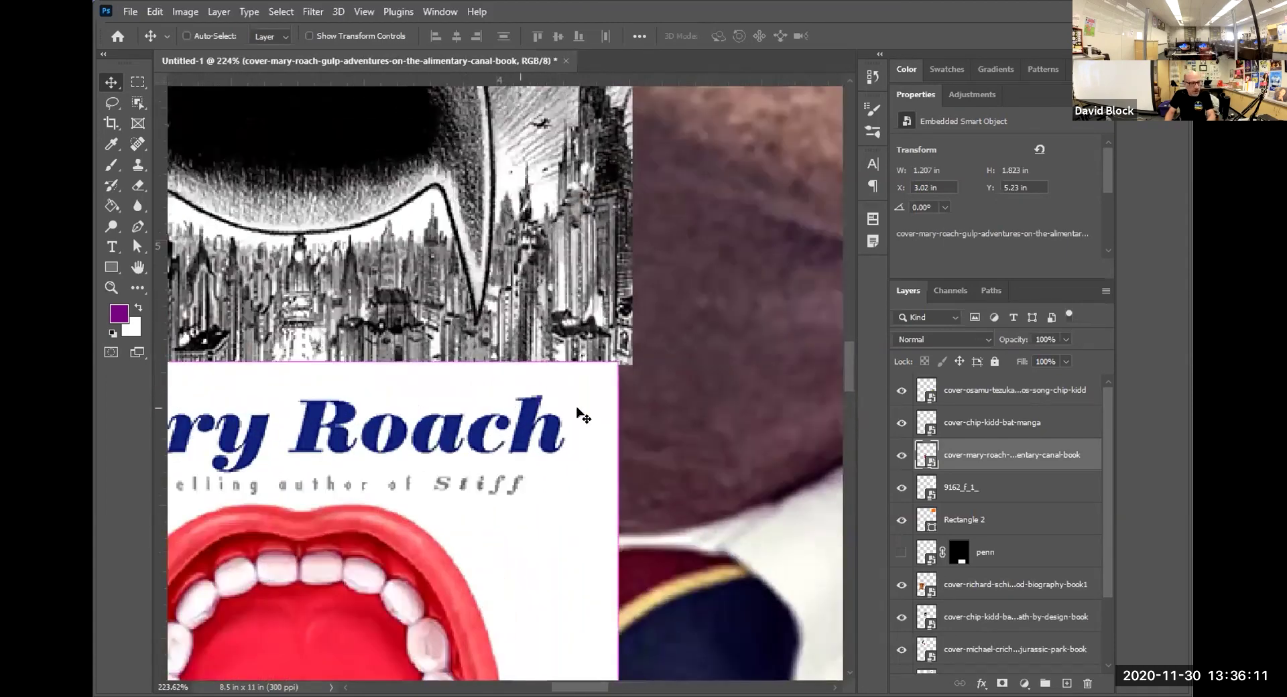
left_click_drag(617, 404, 630, 411)
key("Return")
left_click_drag(548, 385, 548, 400)
scroll(550, 400, "down", 10)
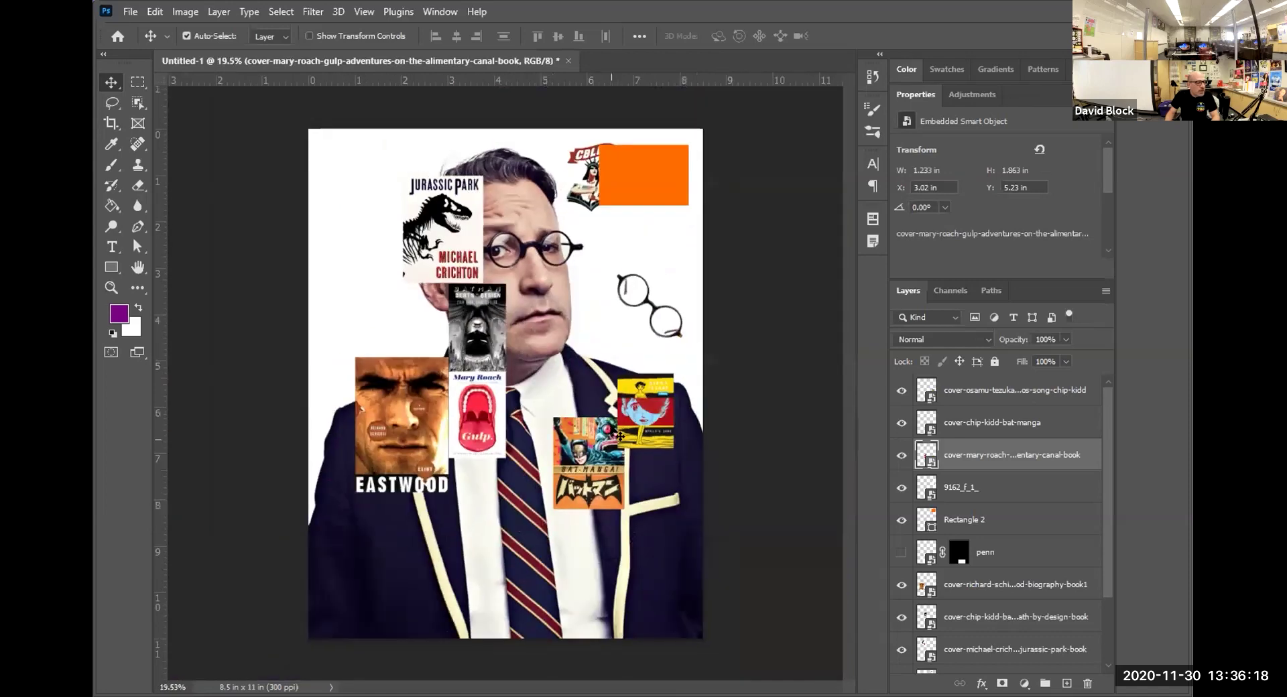
Place the Bat-Manga cover directly below the Gulp cover and the Apollo's Song cover beneath the Eastwood cover.
left_click_drag(618, 436, 512, 471)
left_click_drag(646, 379, 424, 500)
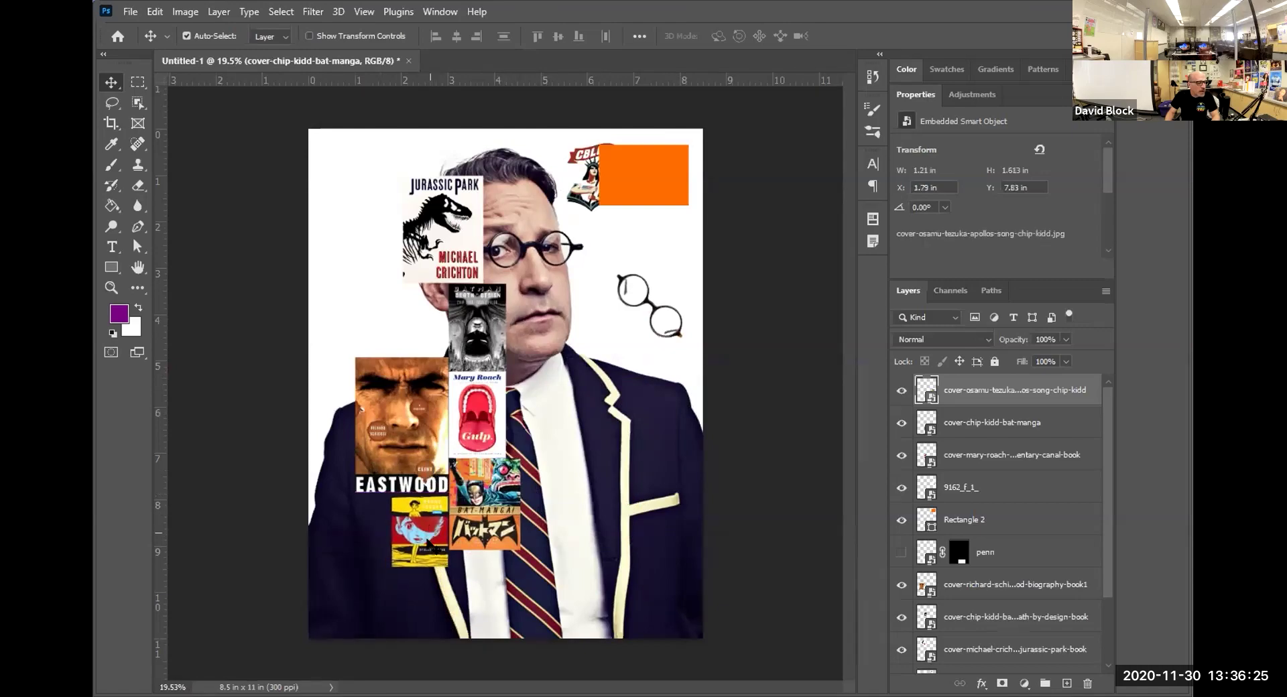
scroll(429, 548, "up", 12)
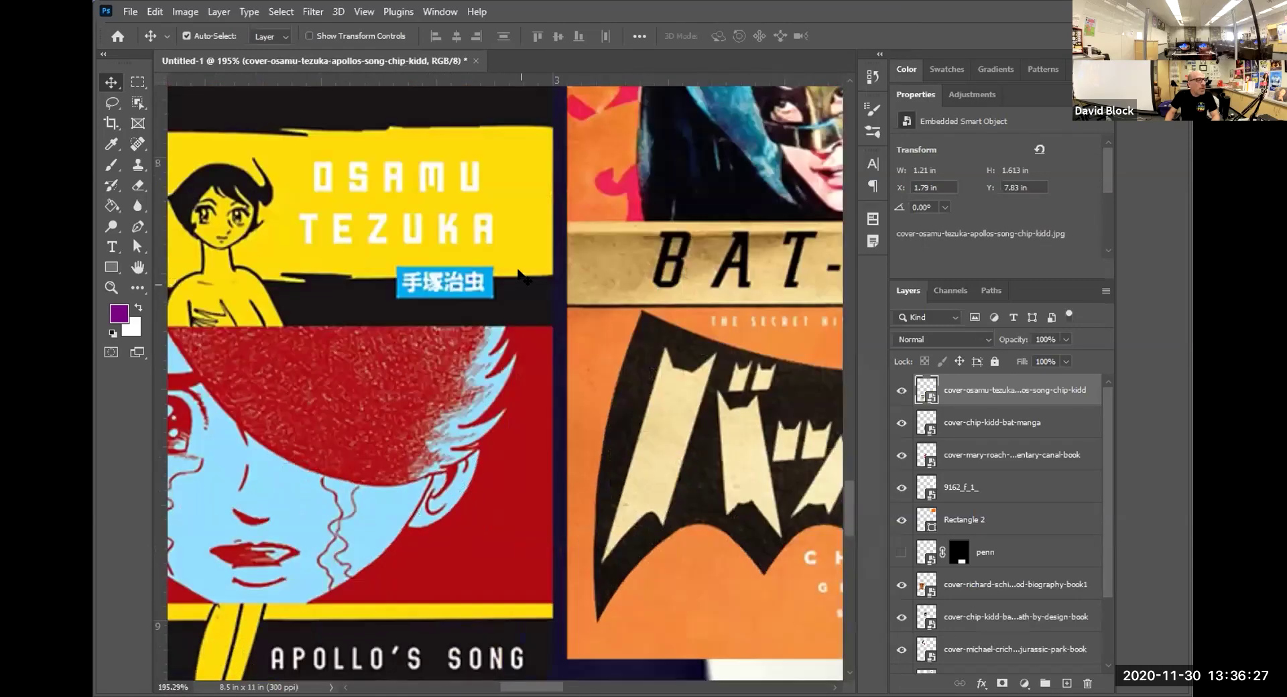
left_click_drag(521, 275, 529, 339)
left_click_drag(665, 143, 585, 380)
scroll(607, 372, "up", 3)
scroll(599, 435, "down", 5)
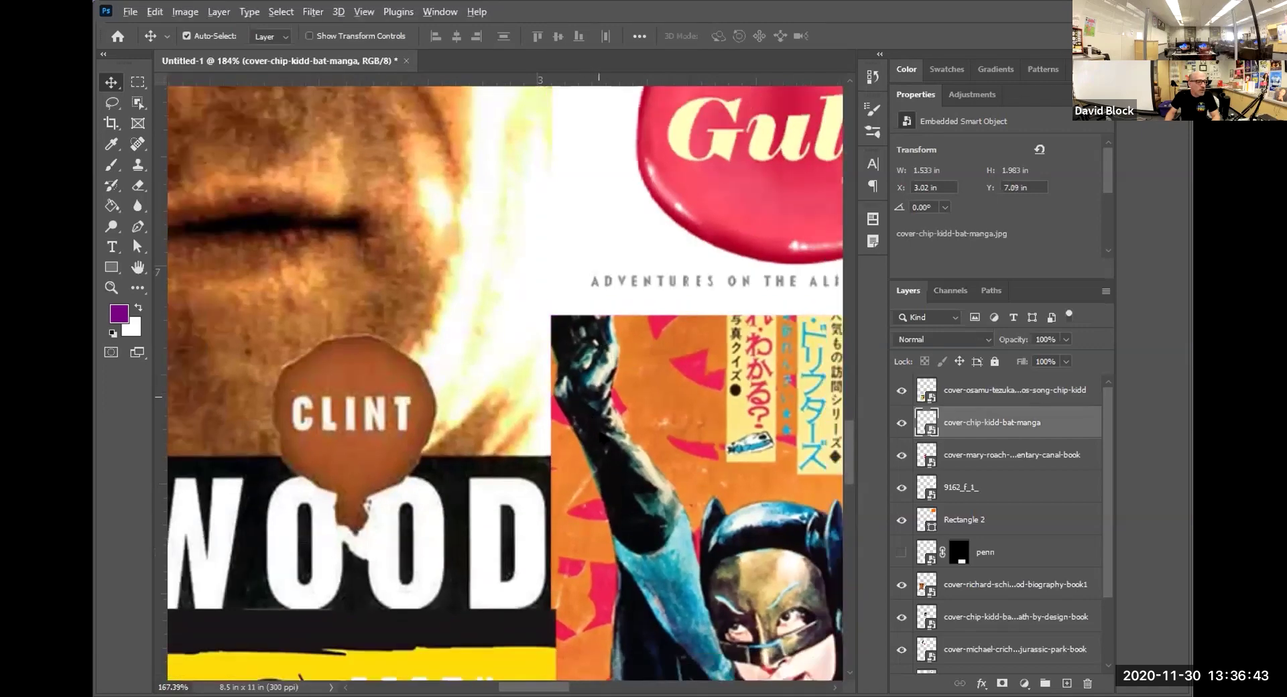
Shift the Apollo's Song cover slightly so it sits flush against the left edge of the Bat-Manga cover.
scroll(598, 436, "down", 2)
scroll(612, 392, "up", 6)
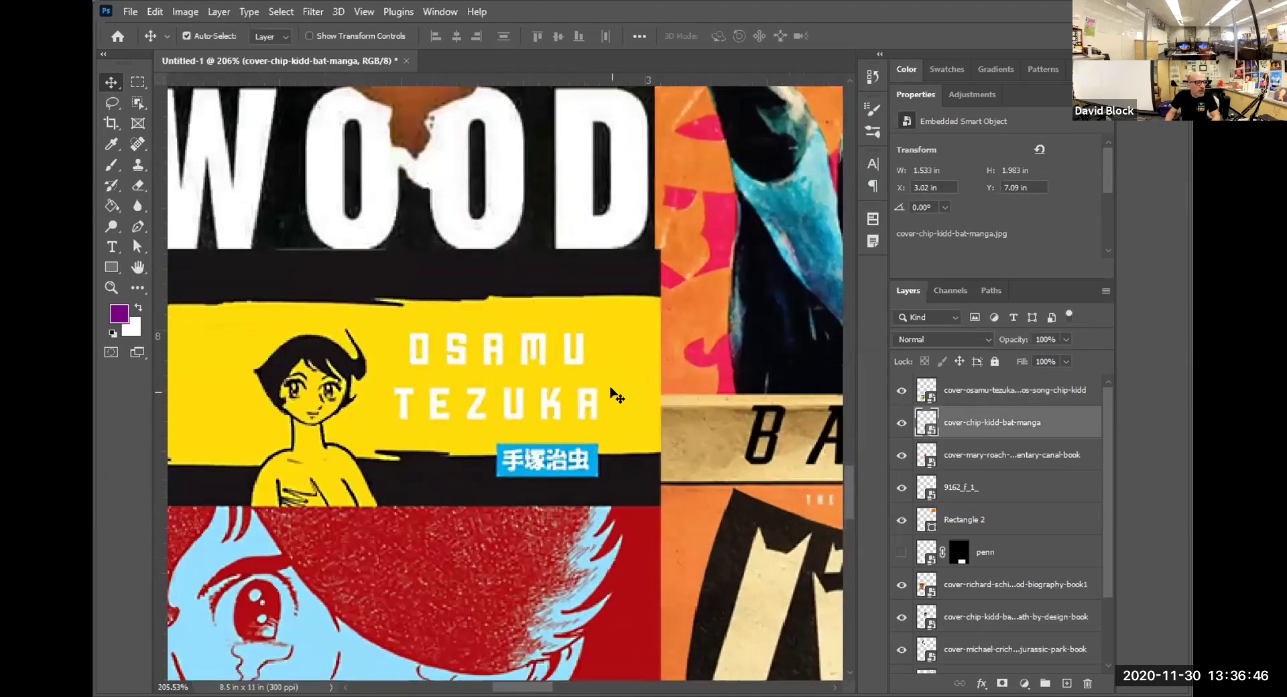
left_click_drag(612, 392, 601, 395)
scroll(602, 396, "down", 8)
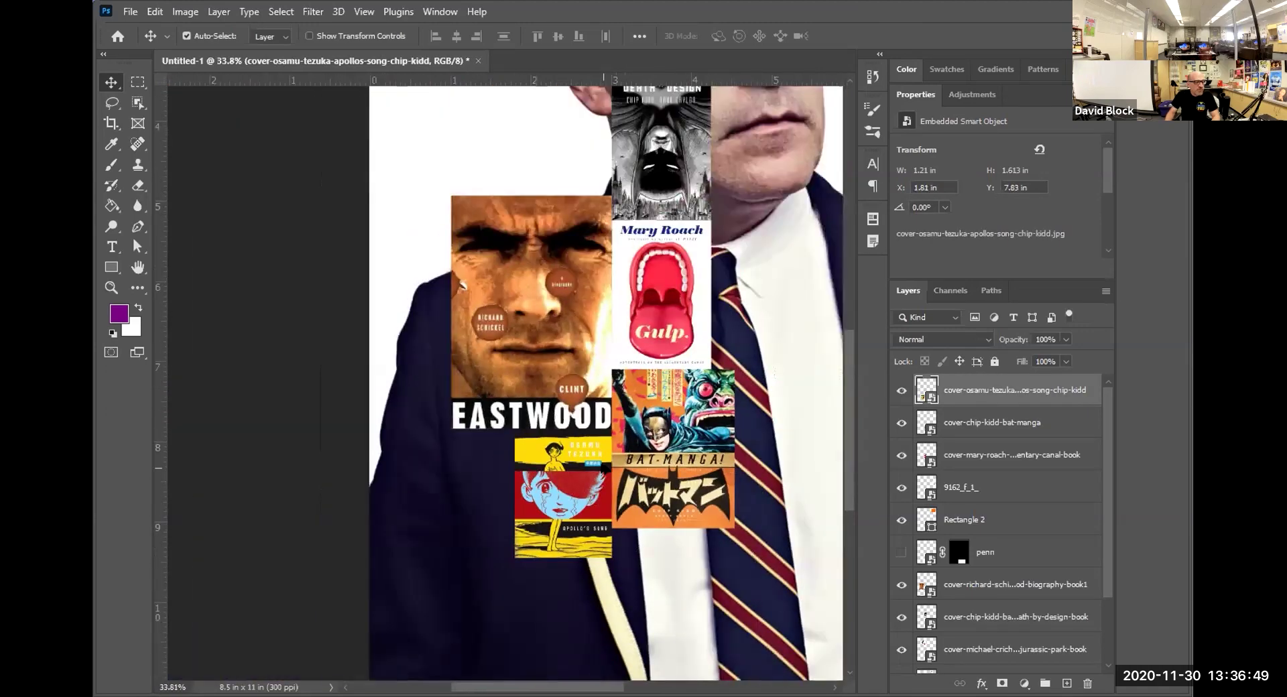
scroll(610, 466, "down", 3)
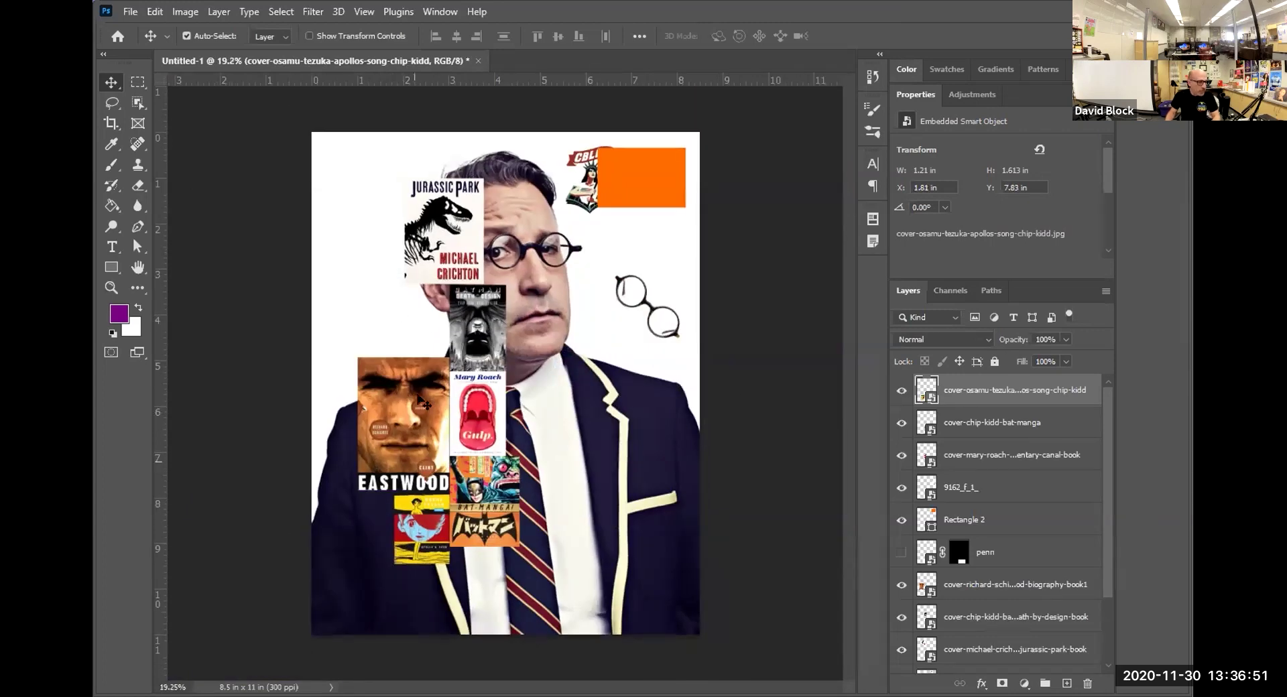
Move the comic legal defense fund logo to the canvas's lower-left corner and enlarge it to about 2.41 by 3.33 in.
left_click_drag(584, 193, 373, 513)
key("ctrl+t")
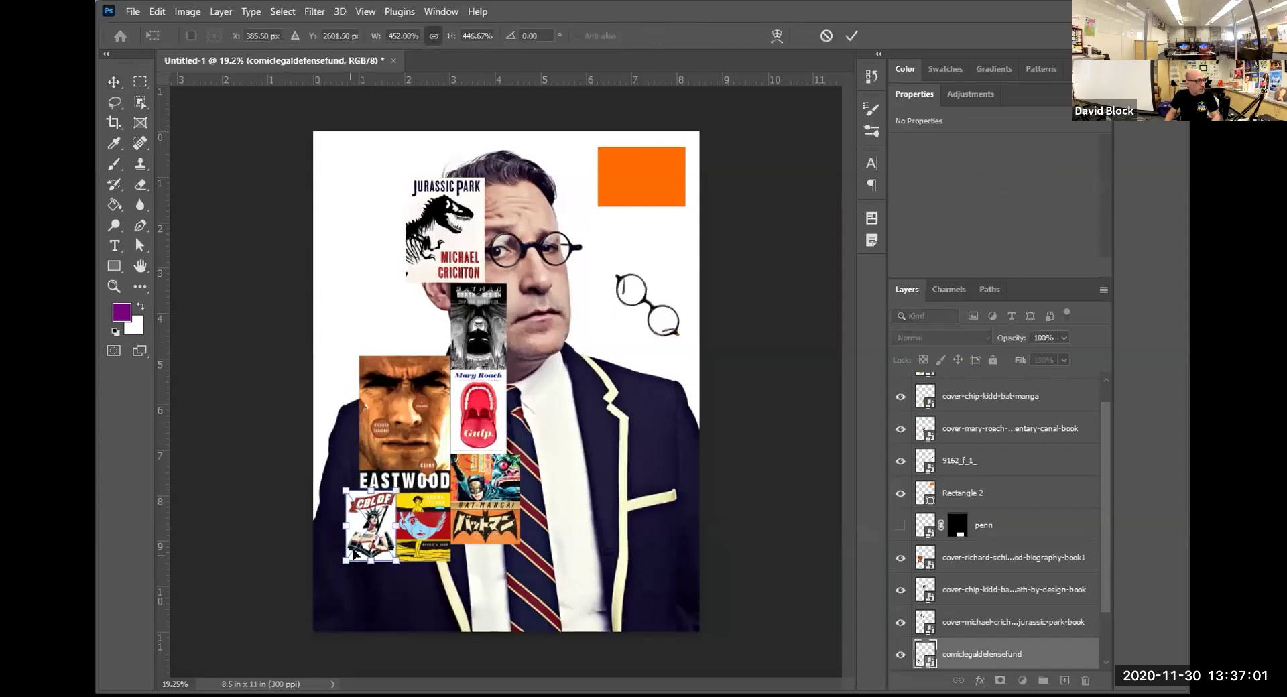
left_click_drag(293, 643, 312, 634)
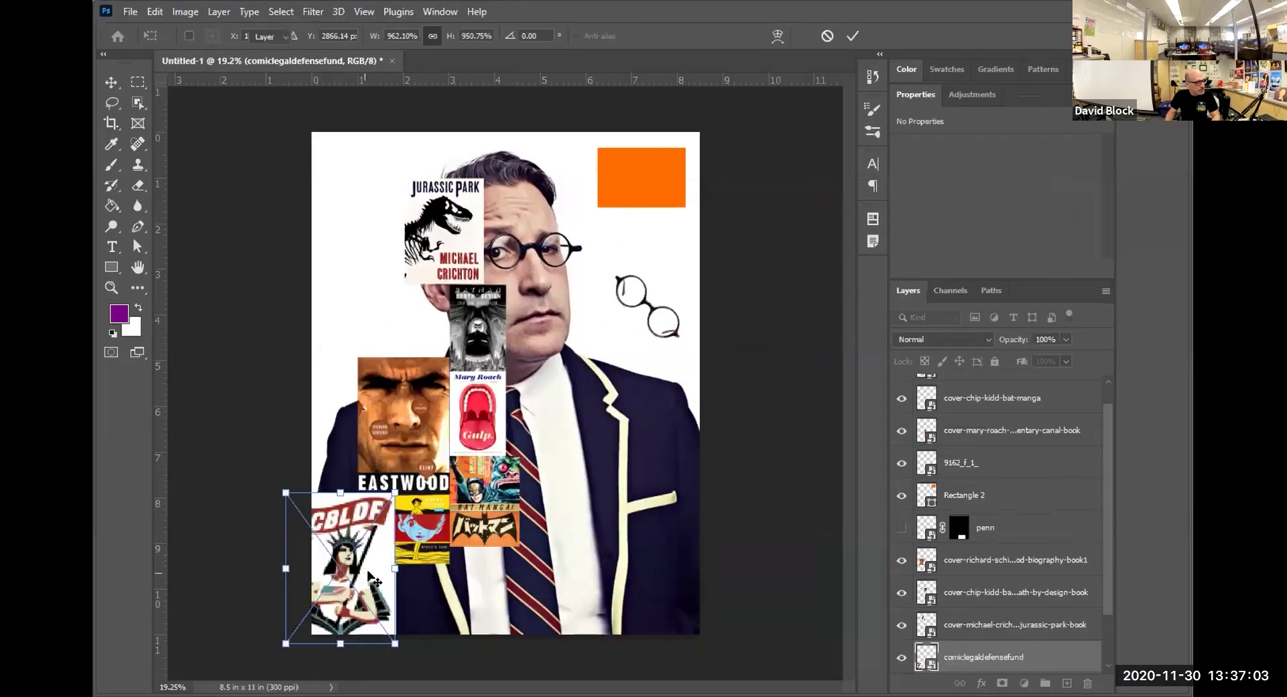
key("Return")
left_click_drag(364, 571, 387, 541)
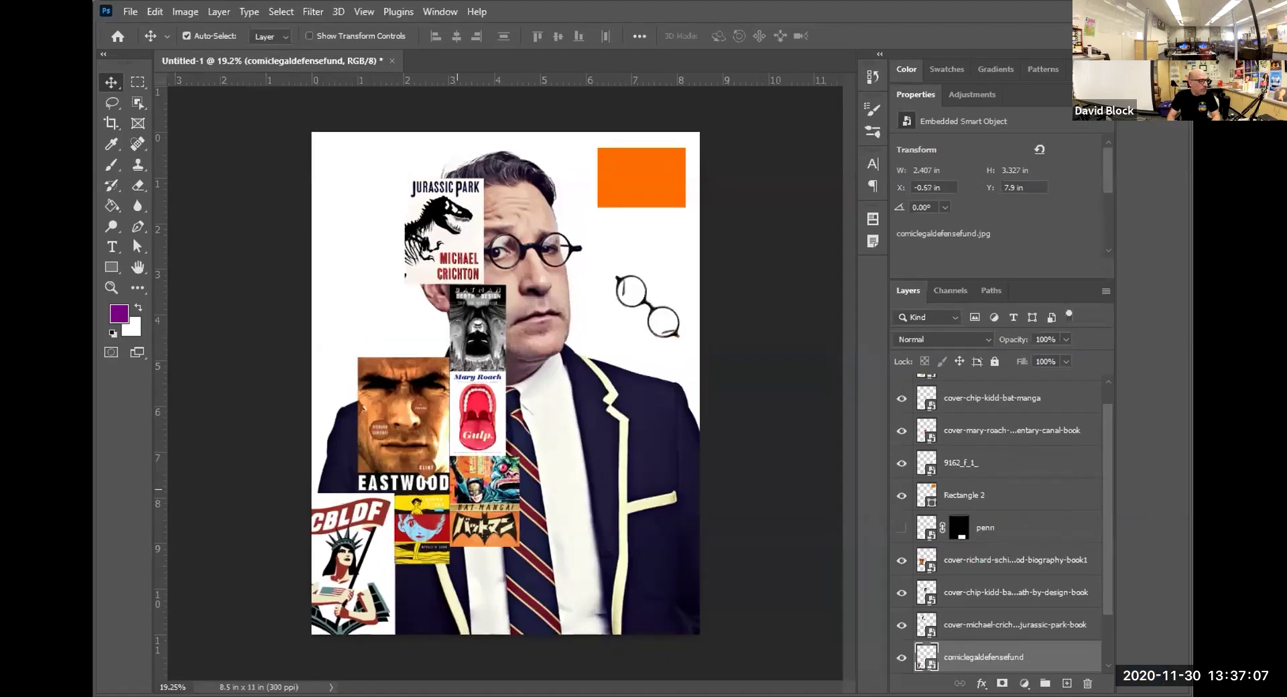
key("Up")
key("Up")
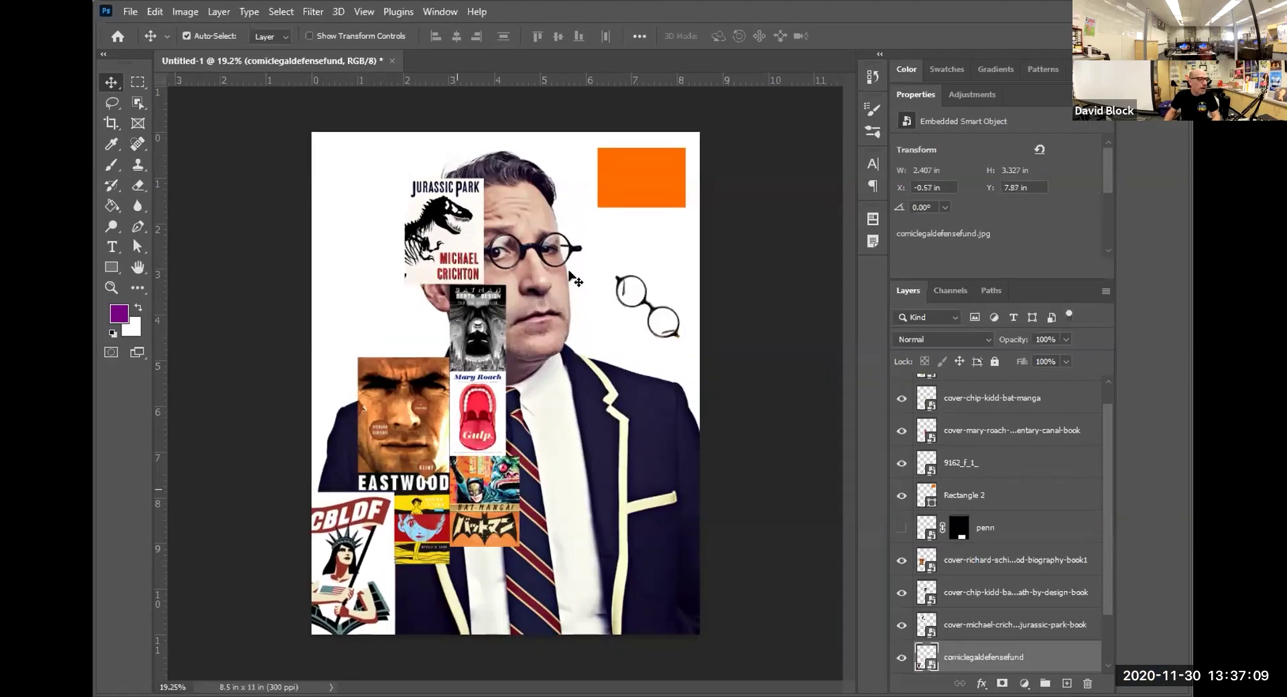
Shift the orange rectangle slightly toward the canvas's upper-right edge and place the loose glasses over it.
mouse_move(630, 183)
left_mouse_down()
mouse_move(639, 215)
mouse_move(639, 193)
left_mouse_up()
left_click_drag(648, 301, 622, 129)
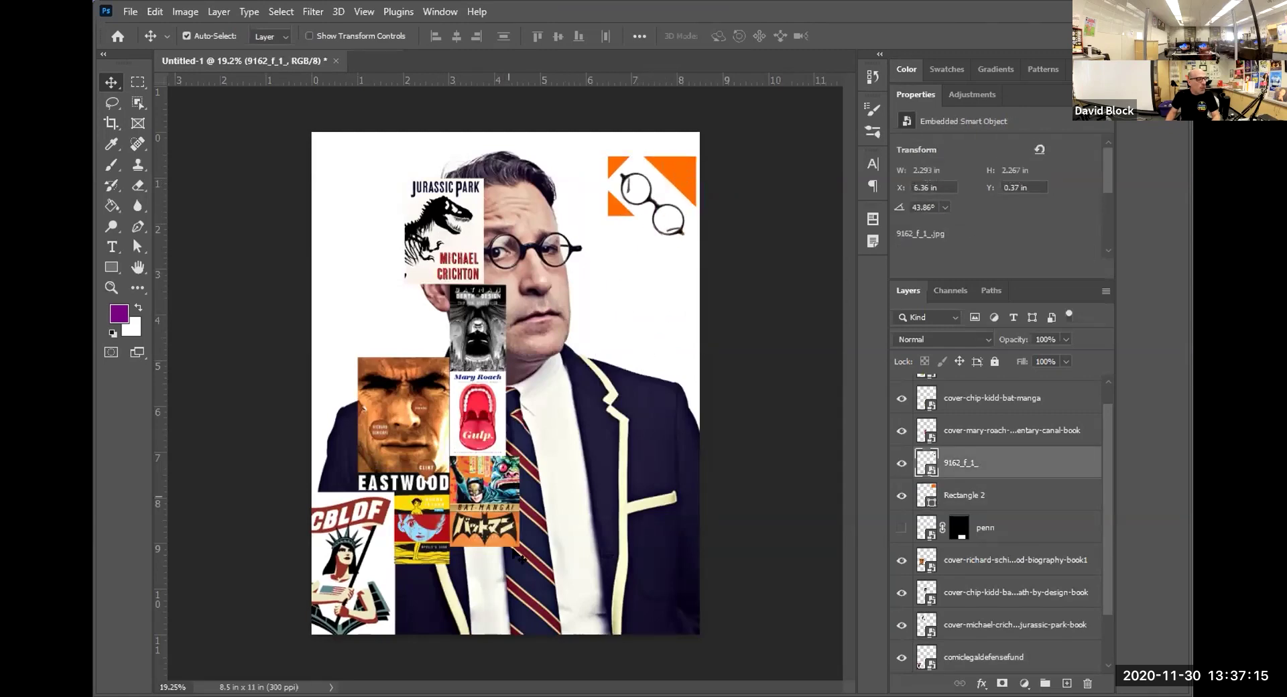
Group the six book covers and the comic legal defense fund logo, and mask the group with the portrait's silhouette.
left_click(352, 584)
left_click(427, 511, "shift")
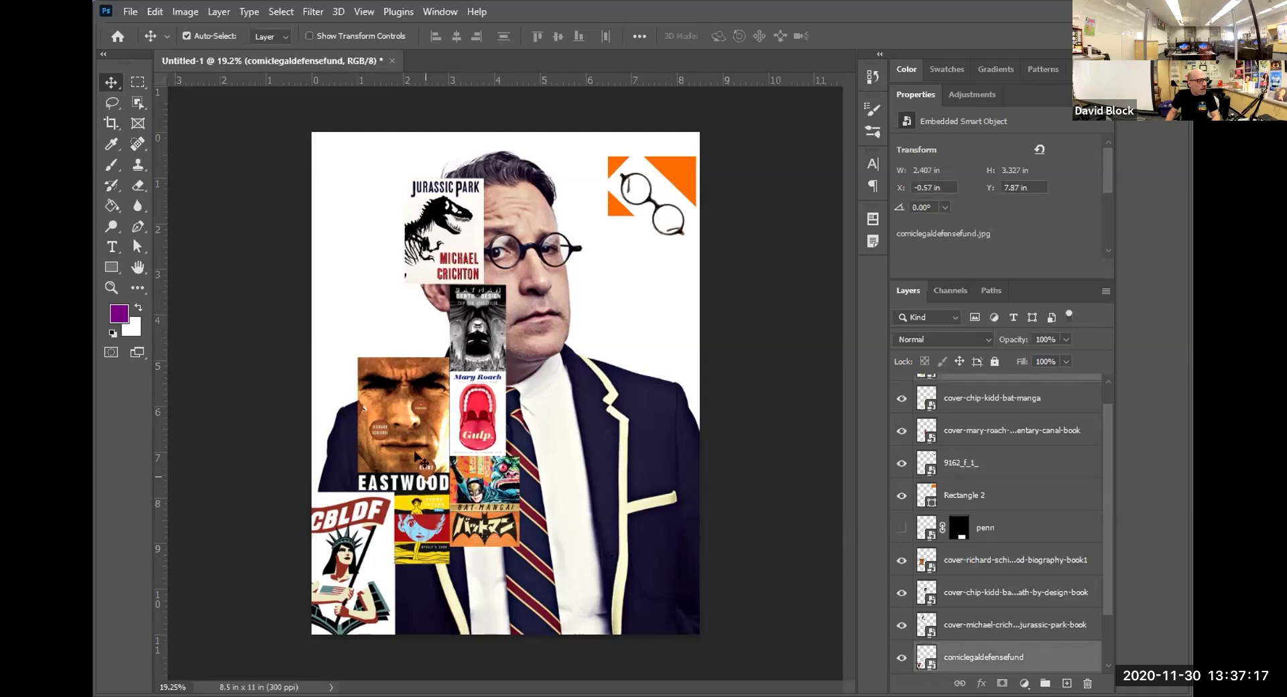
left_click(425, 464, "shift")
left_click(479, 473, "shift")
left_click(476, 422, "shift")
left_click(469, 295, "shift")
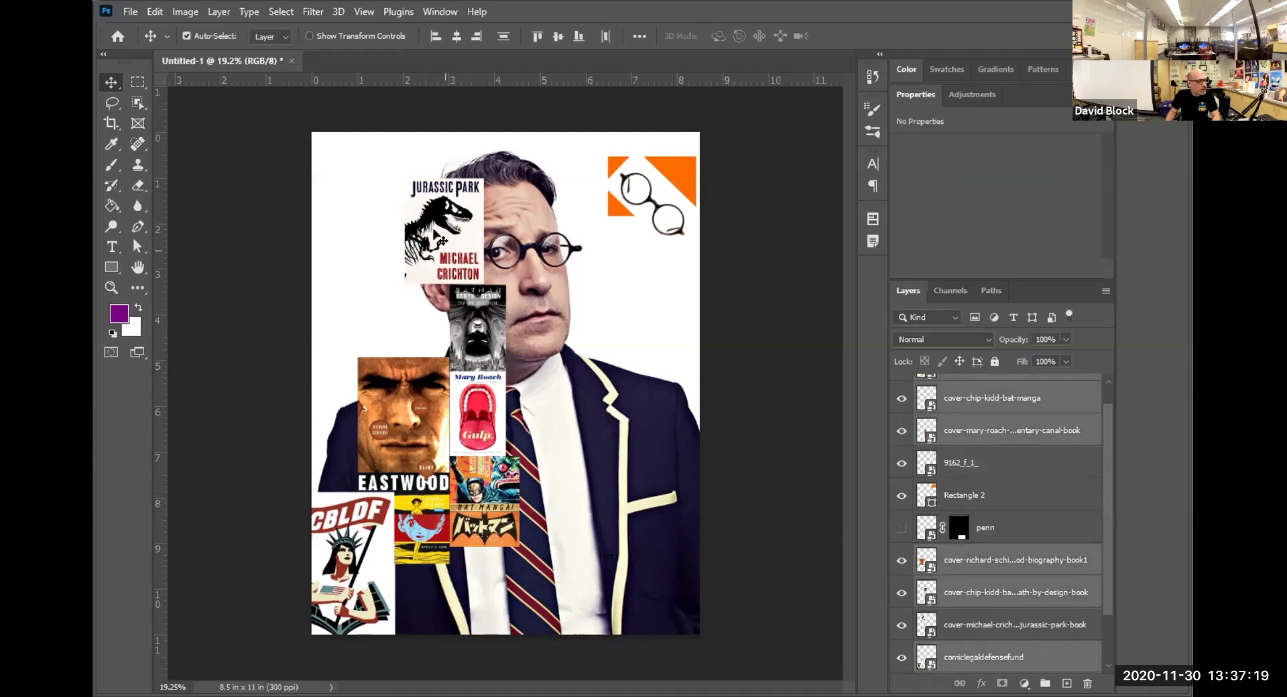
left_click(437, 235, "shift")
key("ctrl+g")
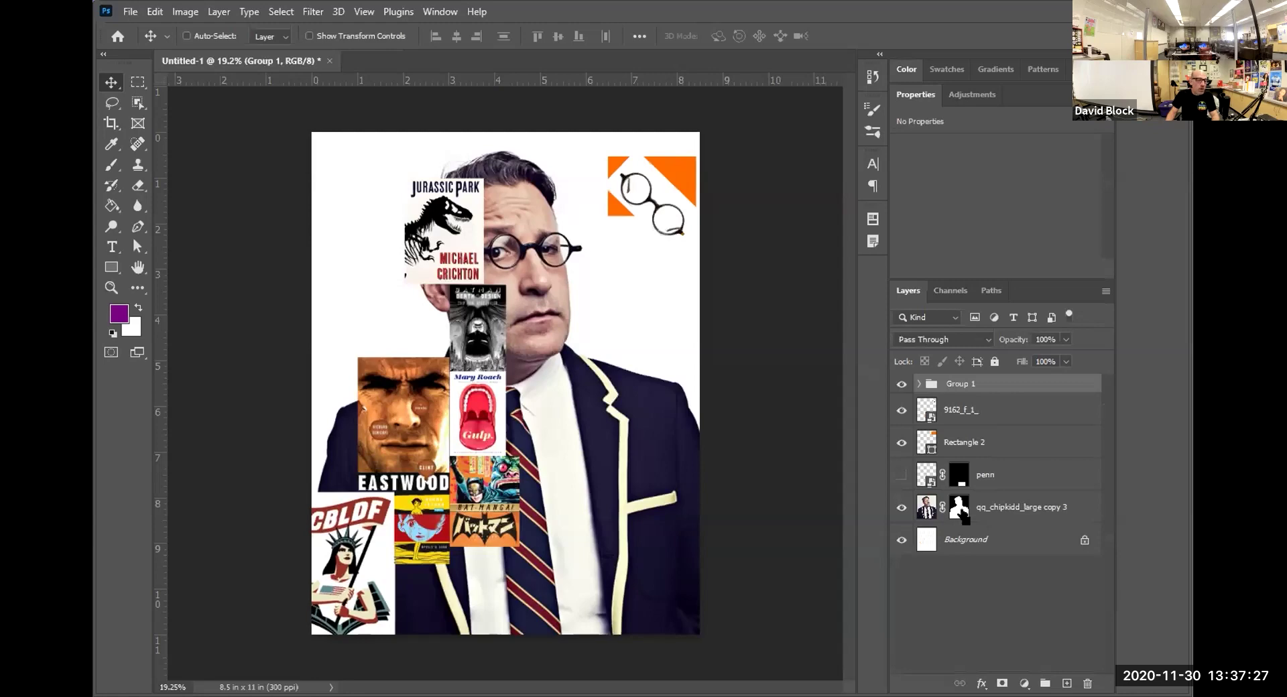
left_click(959, 507, "ctrl")
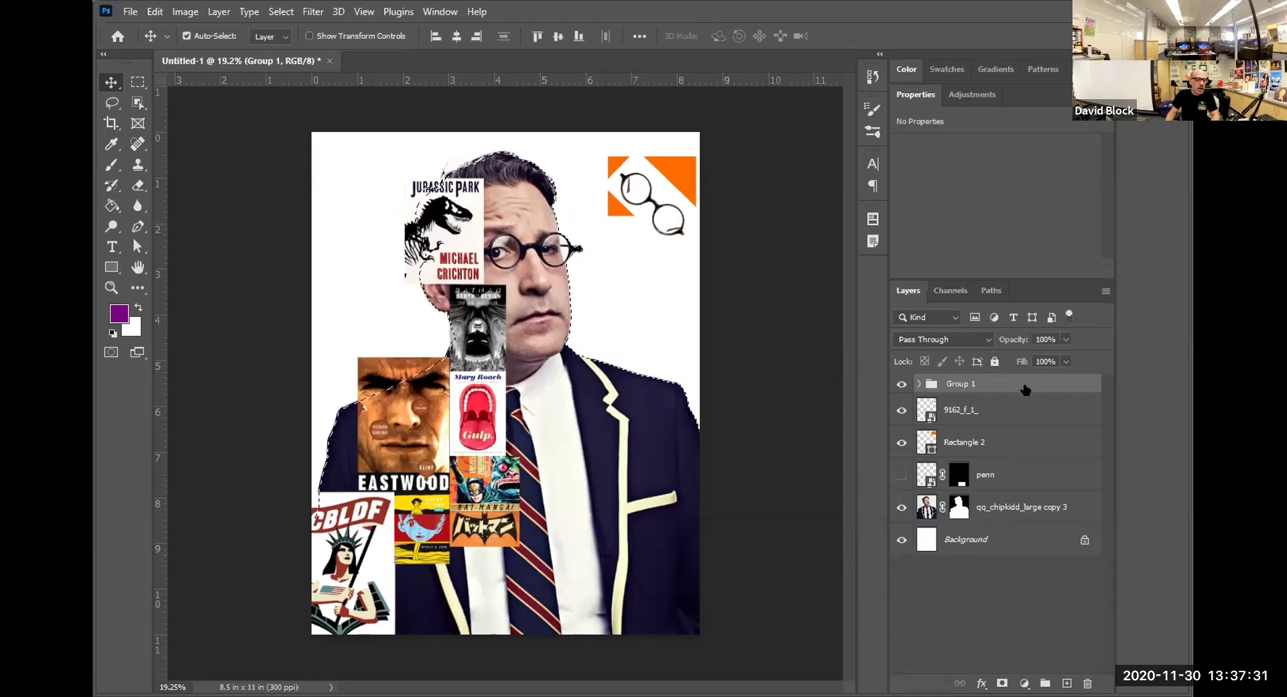
left_click(1003, 684)
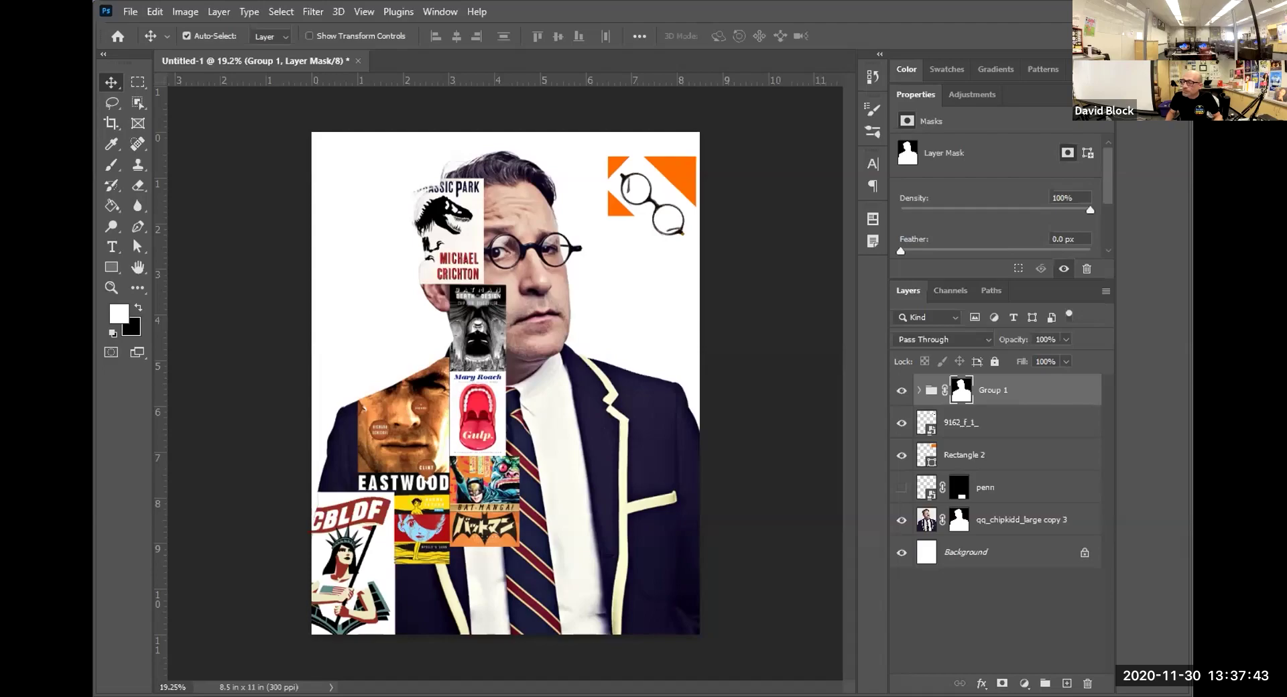
Switch to the Portrait Collage - Design Pioneers document in the browser, examine its sample silhouette collages and return to Photoshop.
key("alt+Tab")
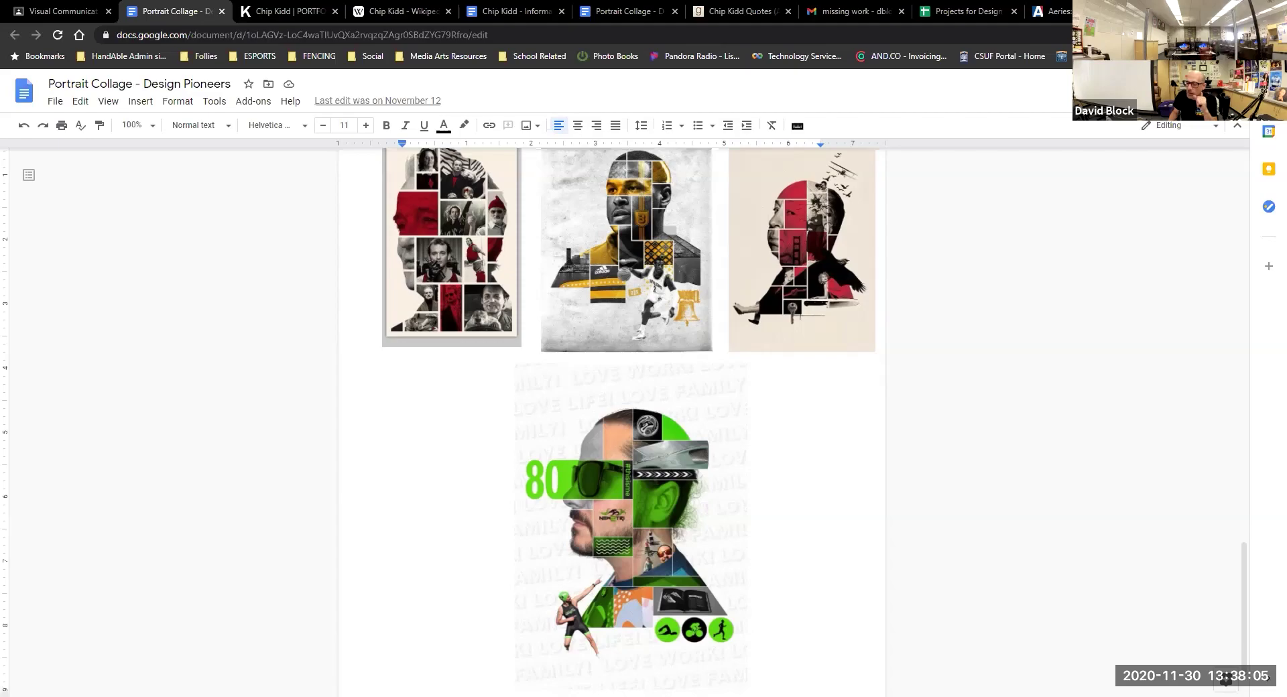
key("alt+Tab")
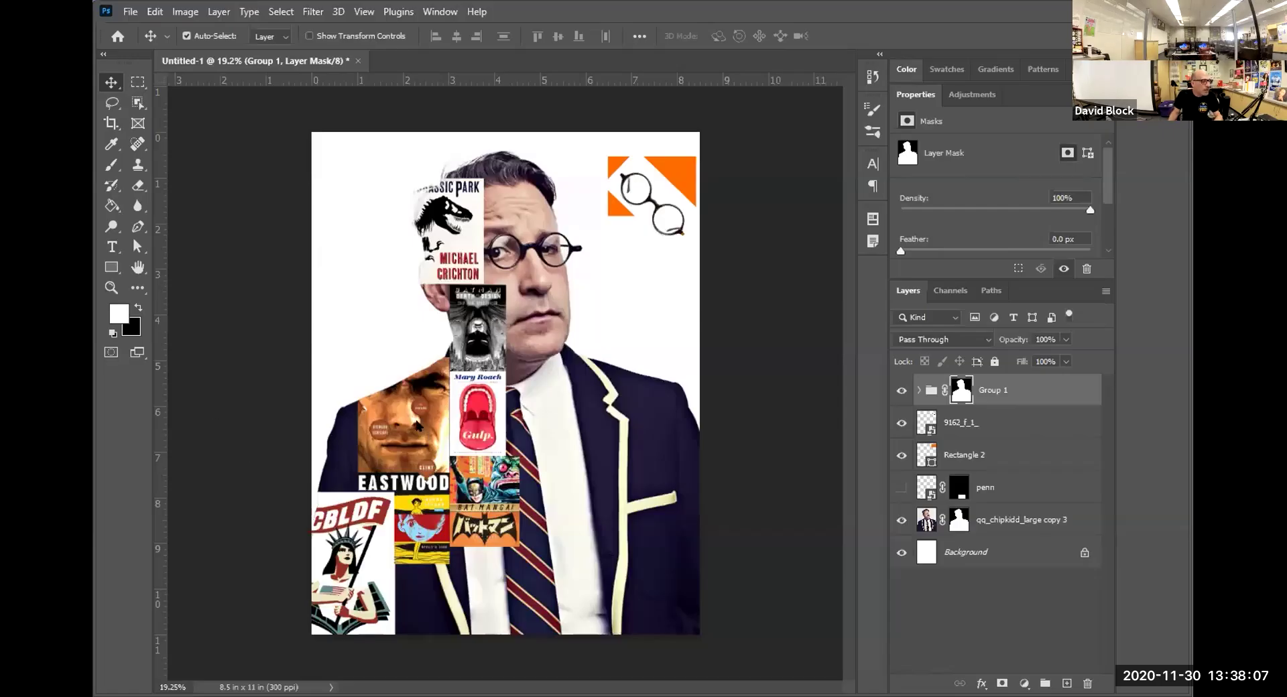
Try blend modes such as Multiply, Screen and Lighter Color on the Jurassic Park cover and pick one that blends it with the face.
left_click(454, 205)
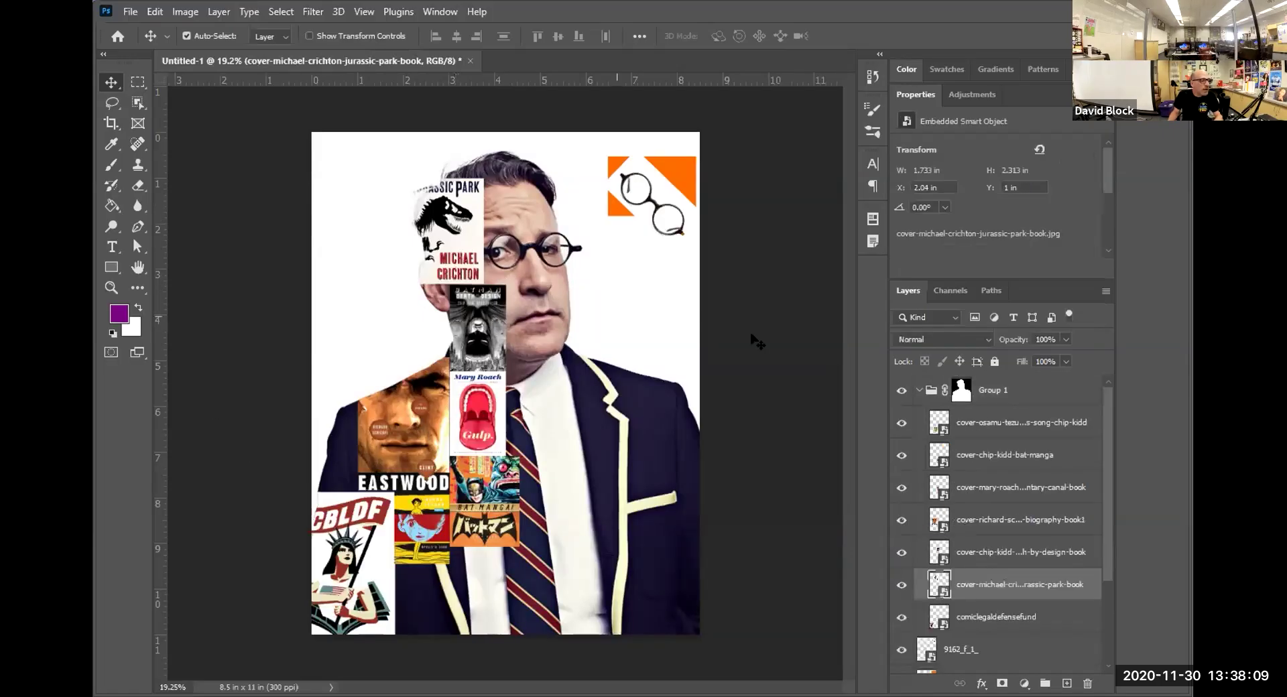
left_click(944, 336)
left_click(942, 341)
scroll(942, 342, "down", 2)
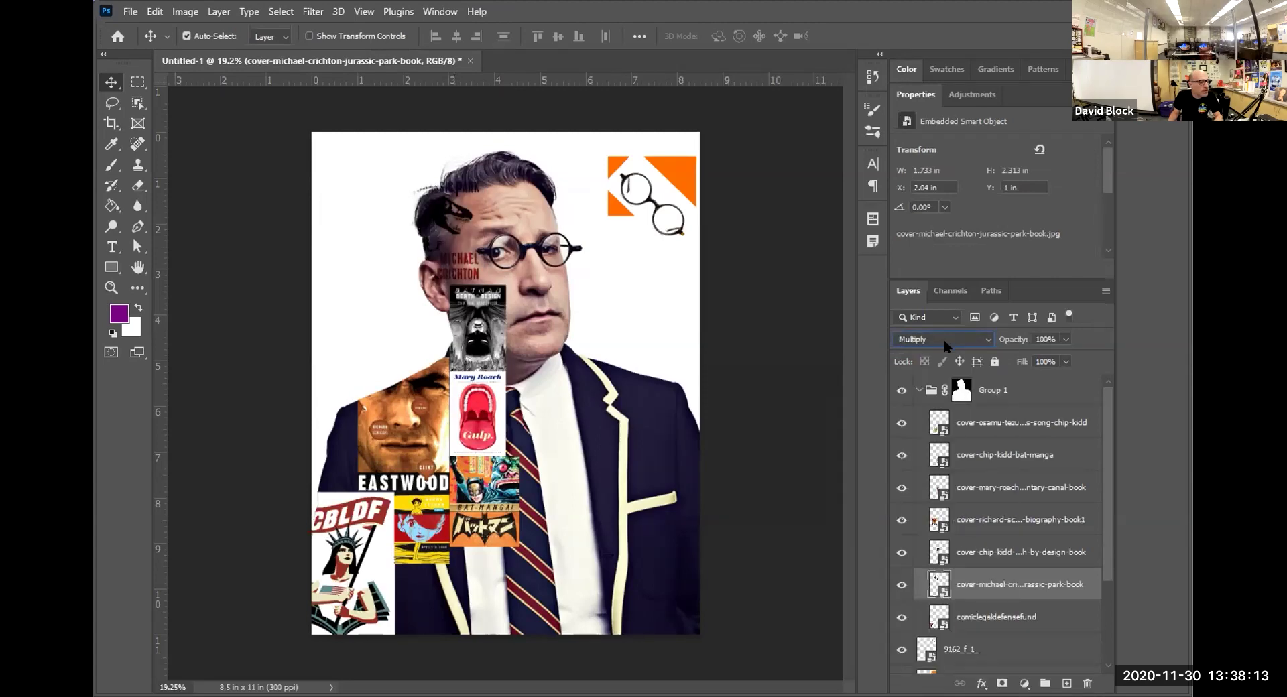
scroll(945, 345, "down", 3)
scroll(947, 345, "down", 1)
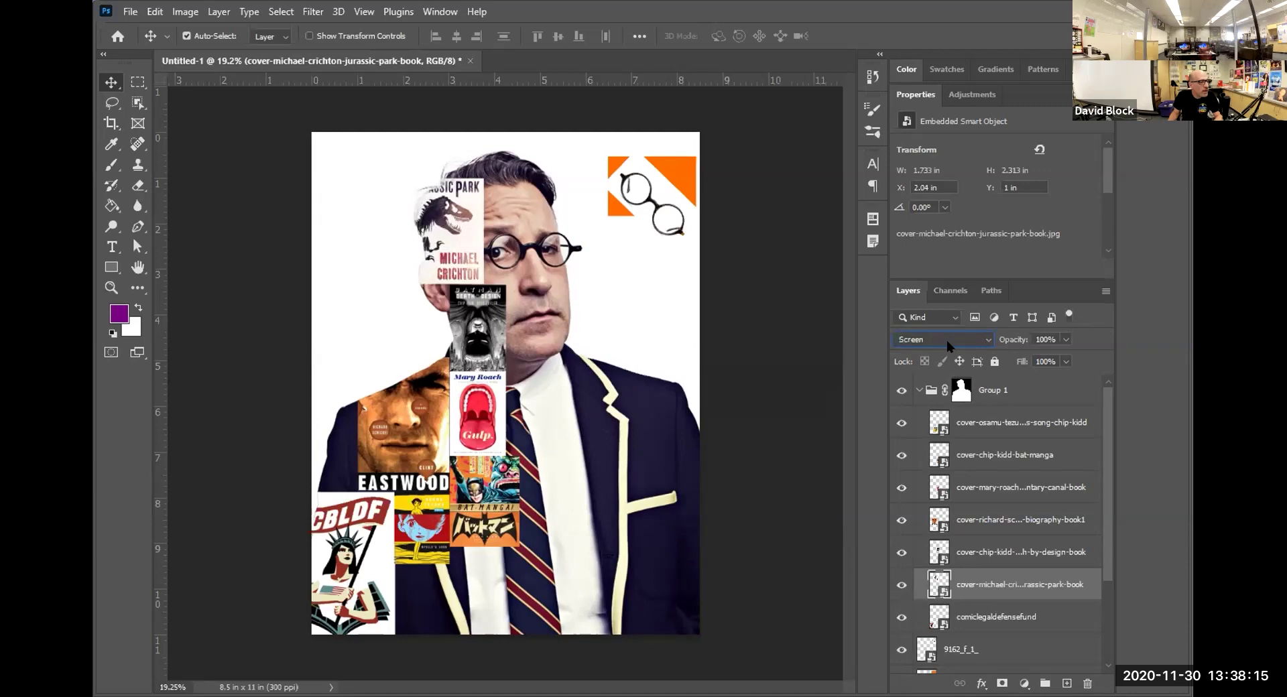
scroll(947, 346, "down", 3)
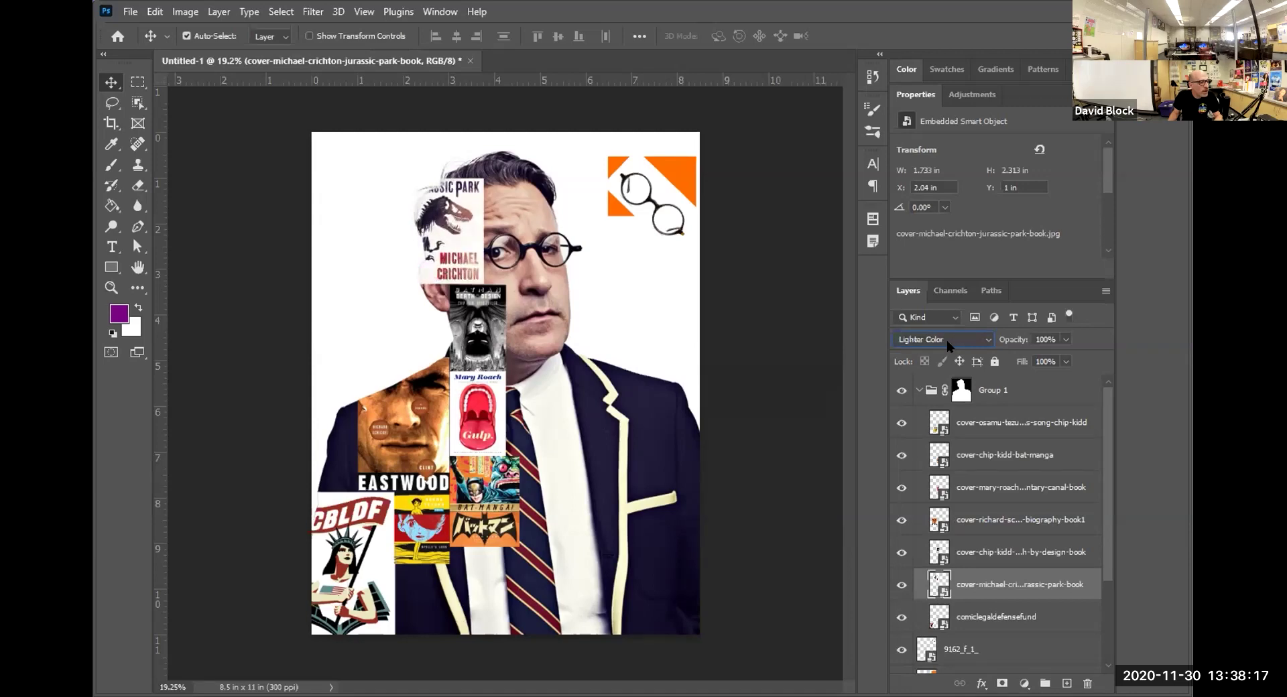
Try Darker Color and Linear Dodge (Add) on the Batman Death by Design cover and set its blend mode to Hard Light.
left_click(488, 340)
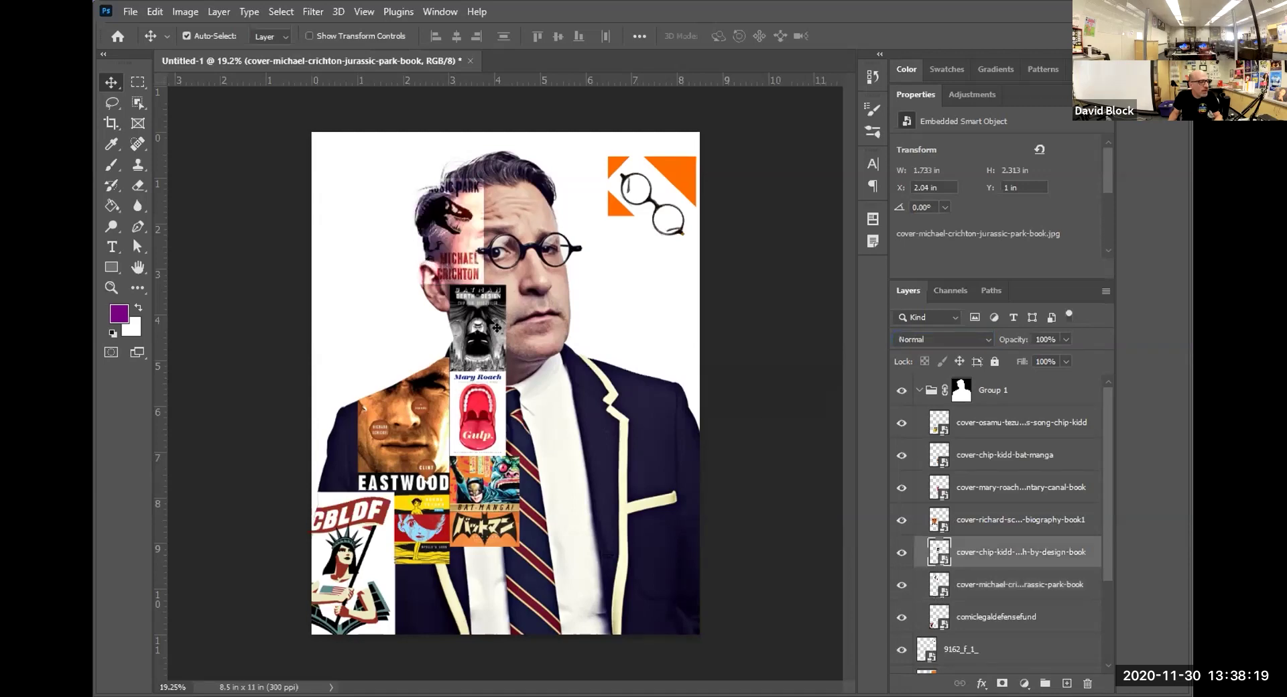
left_click(919, 342)
left_click(919, 341)
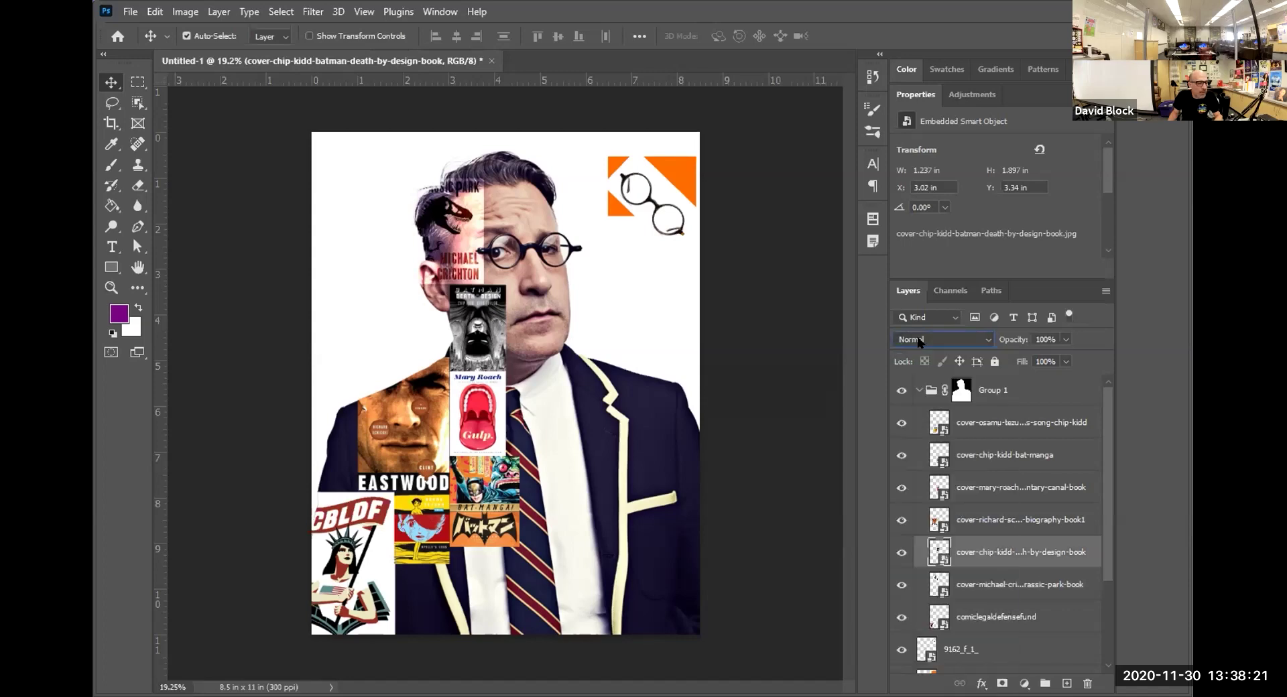
scroll(919, 340, "down", 5)
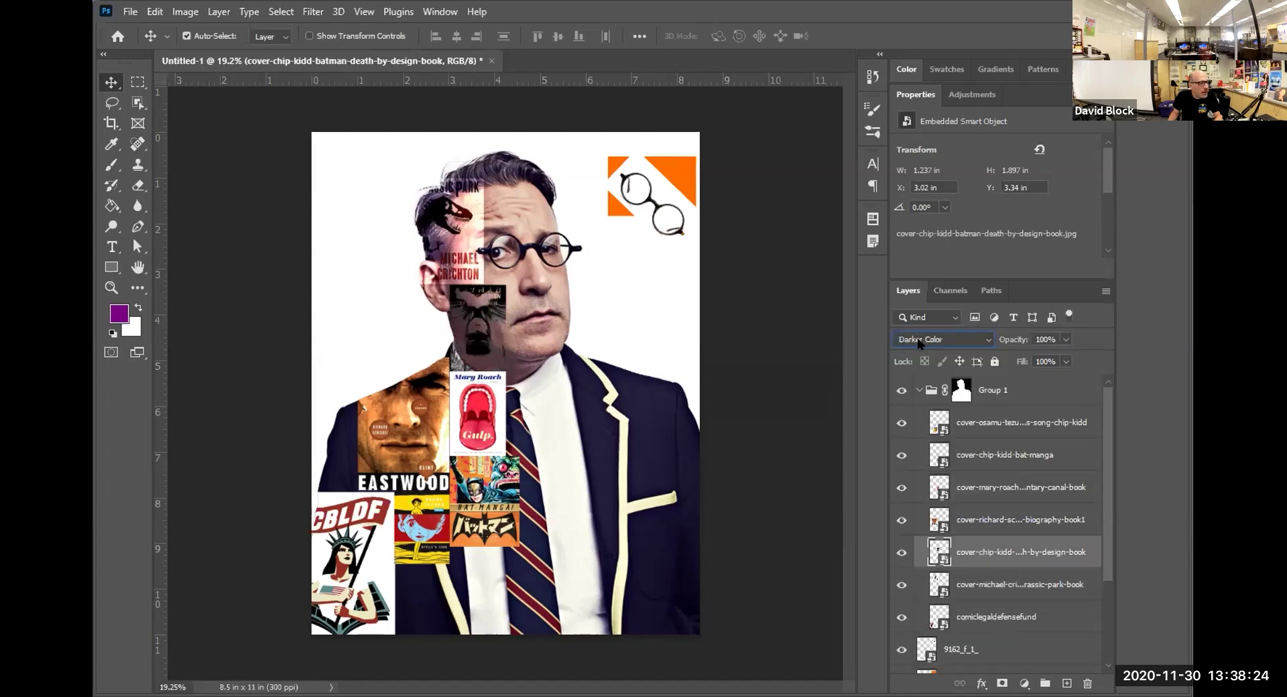
scroll(919, 342, "down", 5)
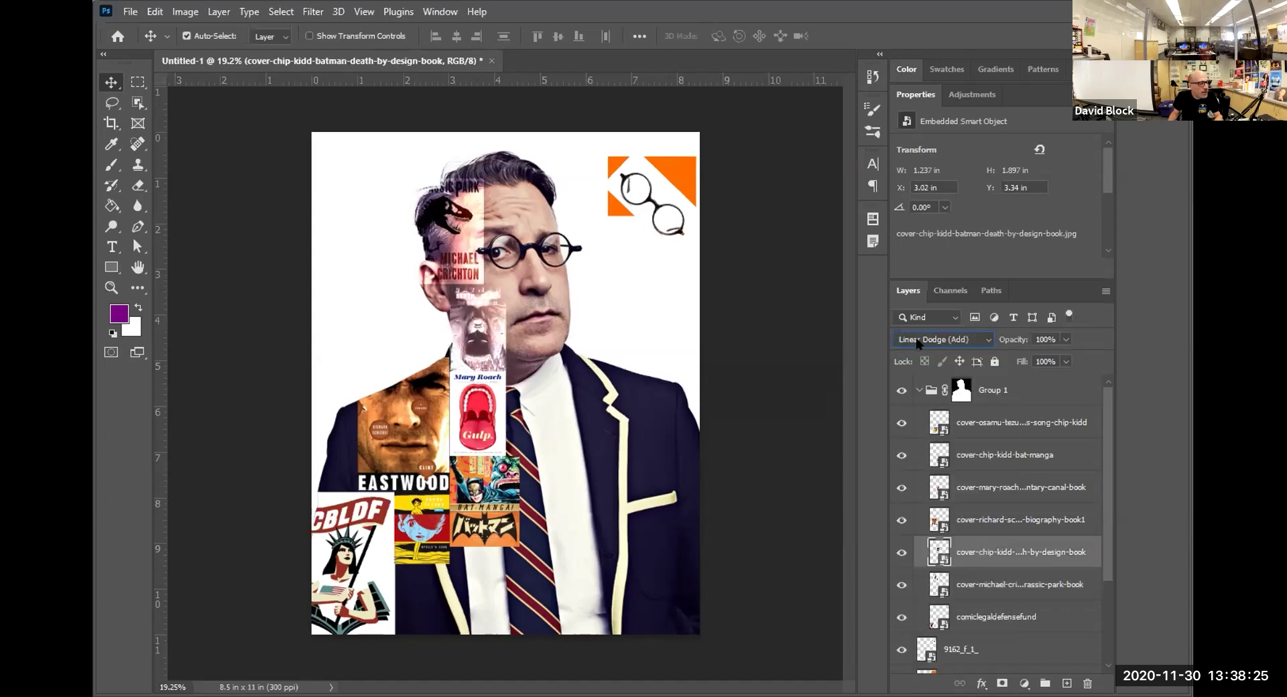
scroll(919, 342, "down", 1)
scroll(919, 342, "down", 2)
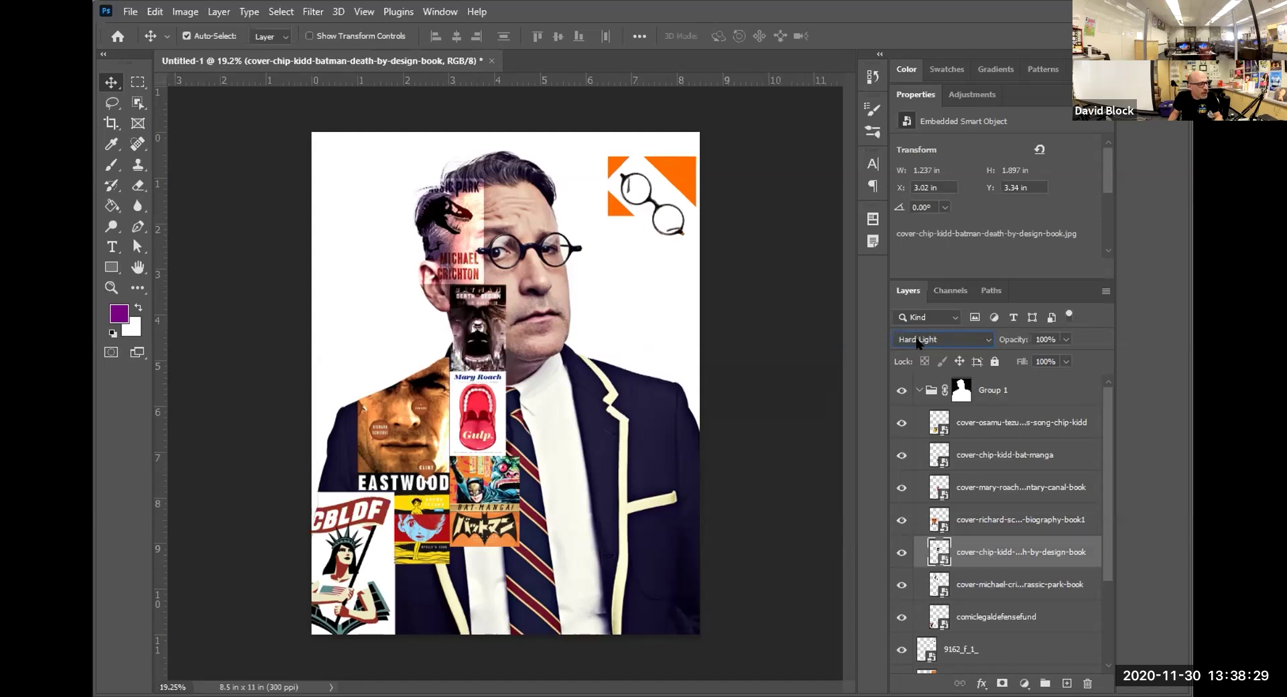
Lower the comic legal defense fund logo's opacity to 57%.
scroll(918, 343, "up", 1)
scroll(917, 343, "down", 1)
left_click(488, 424)
left_click(429, 554)
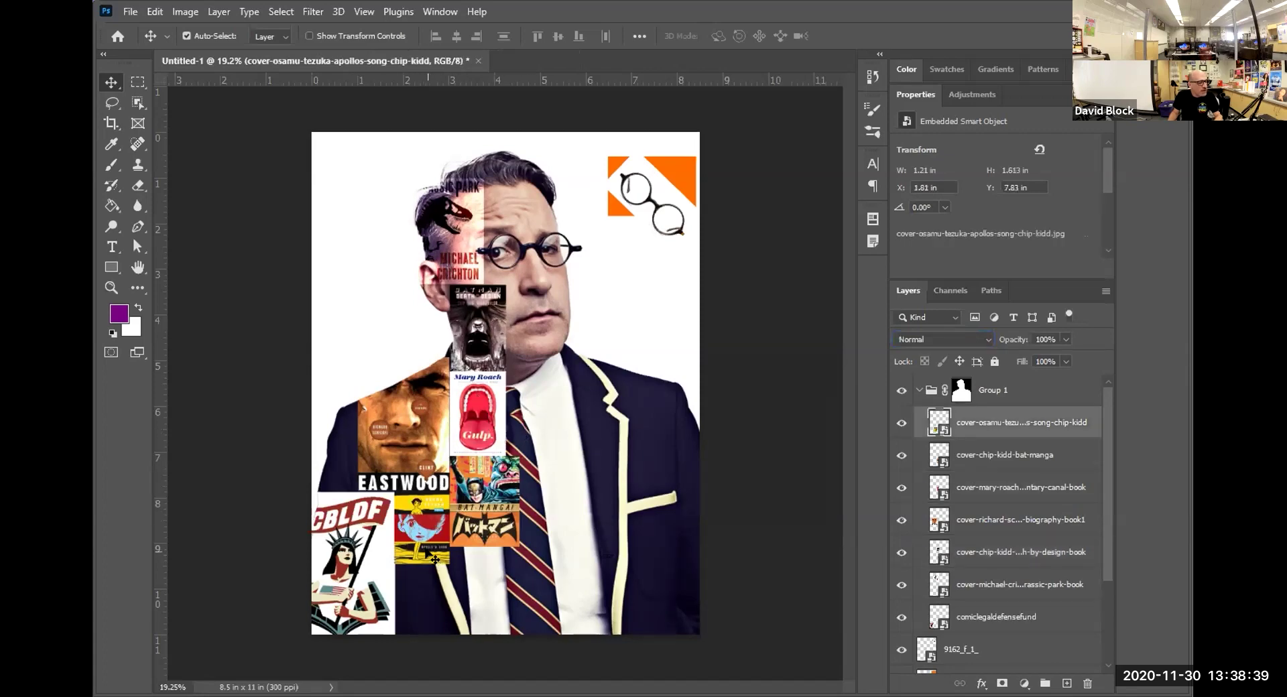
left_click_drag(370, 562, 610, 575)
left_click_drag(329, 602, 369, 566)
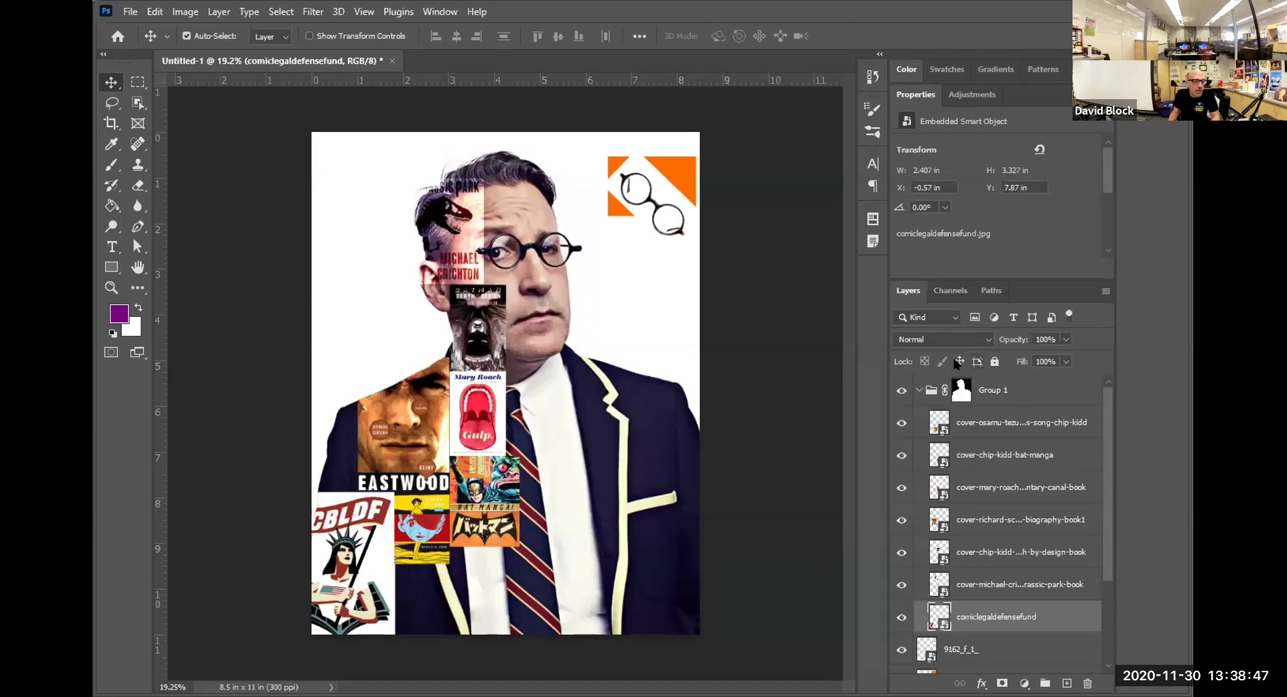
left_click_drag(1066, 340, 1033, 360)
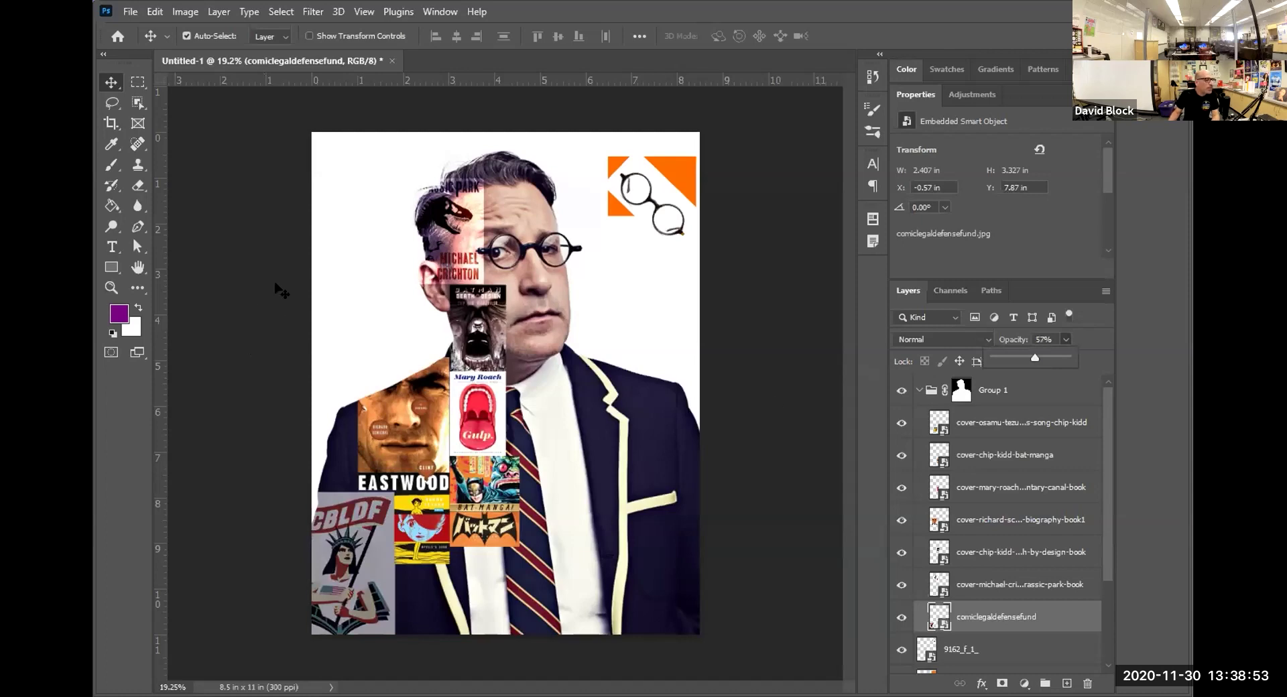
Place the orange rectangle as a 3.54 × 1.3 in band across the portrait's eyes and set its blend mode to Linear Light.
left_click_drag(644, 164, 646, 253)
key("ctrl+t")
key("ctrl+z")
key("Return")
left_click(916, 342)
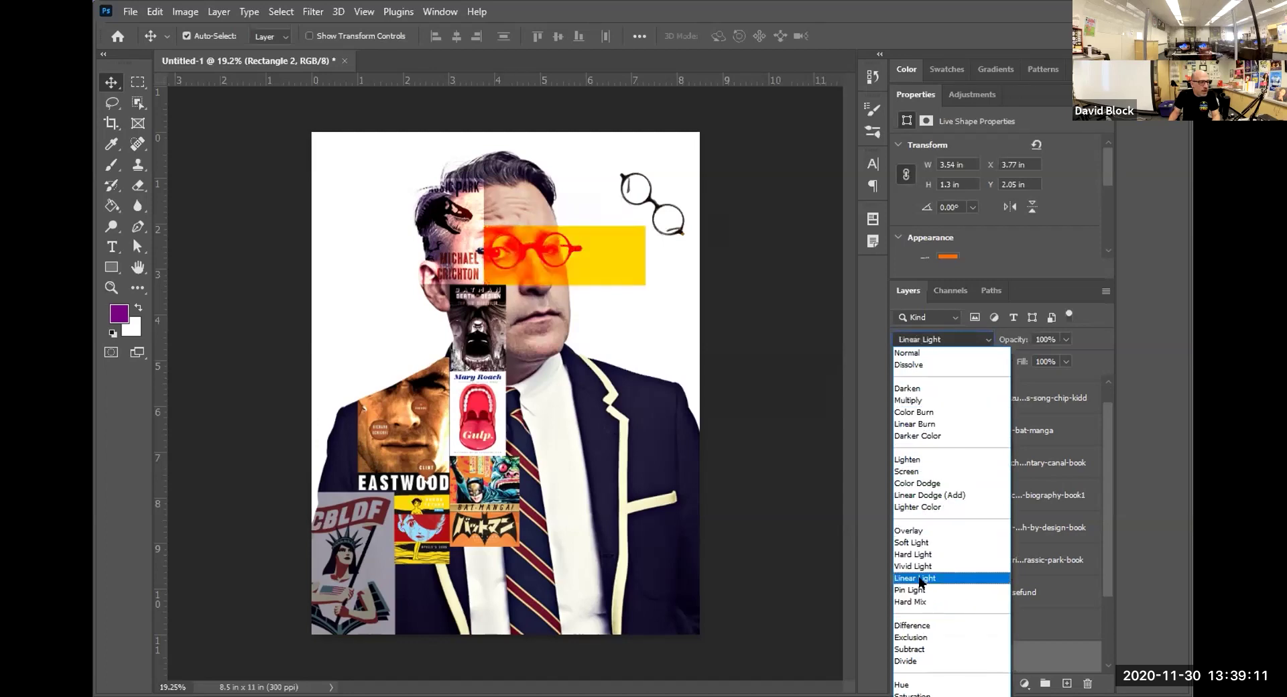
left_click(920, 578)
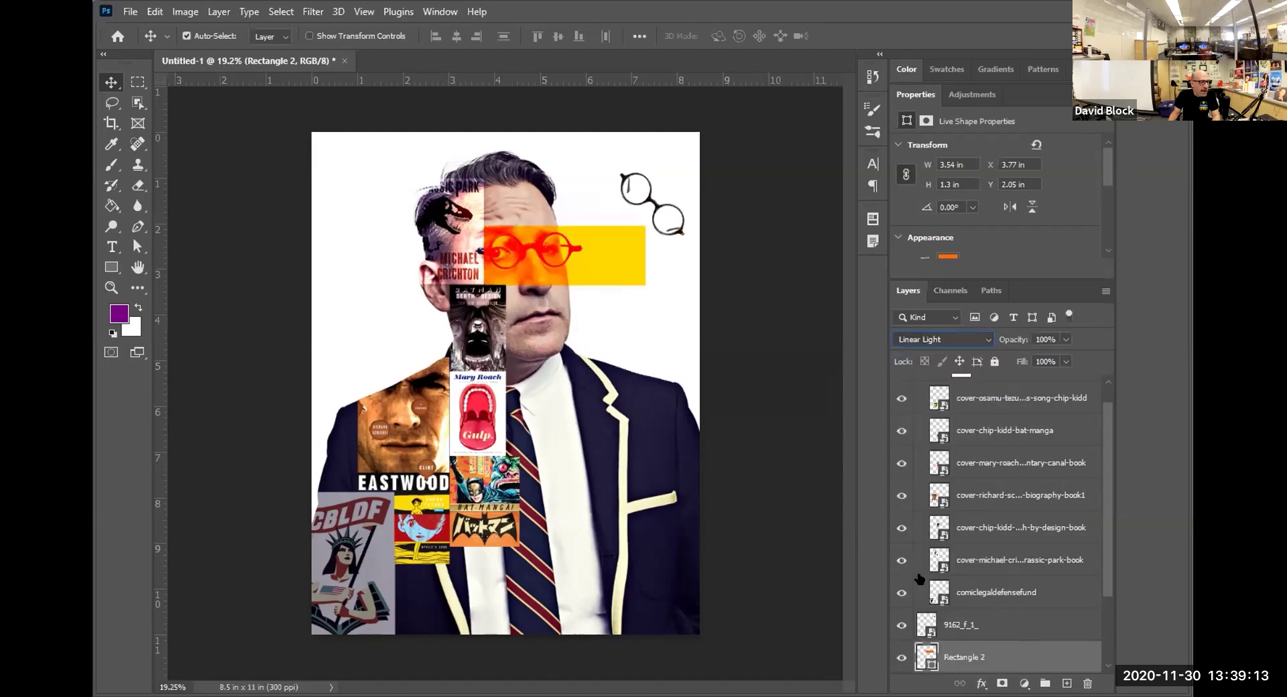
Move the loose eyeglasses image to the page's upper-left corner and add a copy below it rotated to -33.74°.
left_click(762, 324)
left_click_drag(672, 227, 376, 290)
key("ctrl+t")
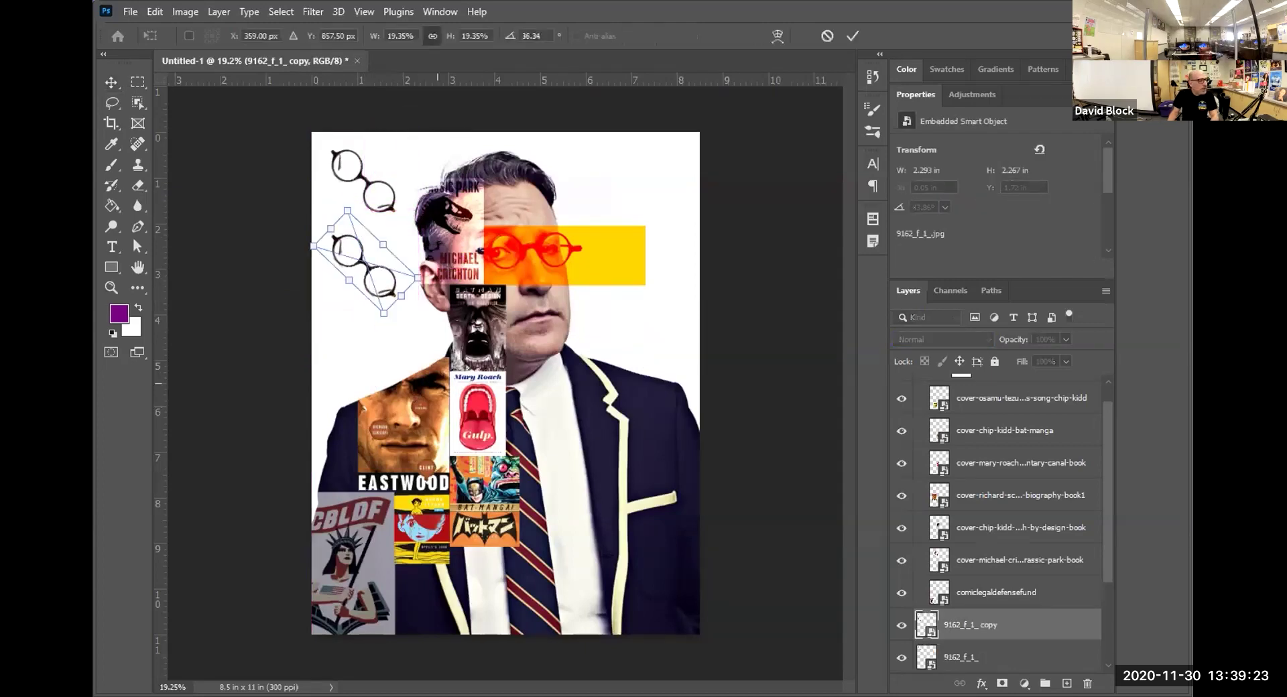
key("Return")
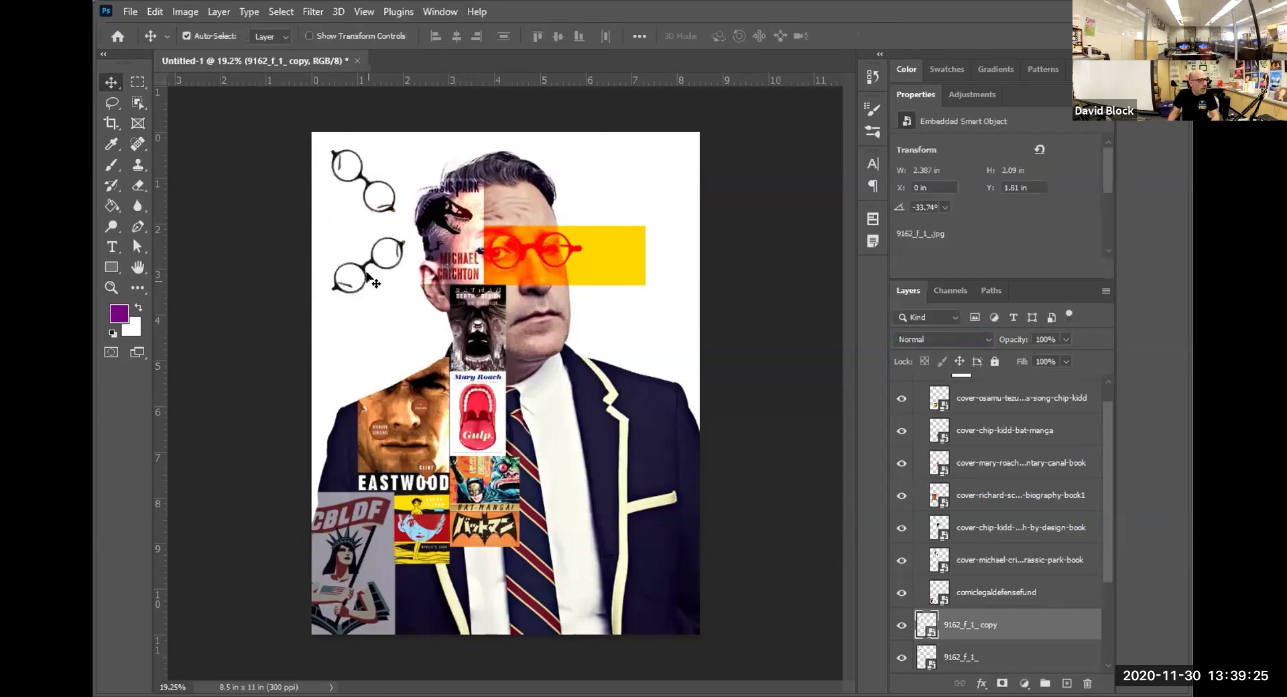
Duplicate the tilted eyeglasses again below the second pair, and rotate the new copy to slope down to the right.
left_click_drag(362, 273, 365, 367)
key("ctrl+t")
left_click_drag(473, 358, 493, 395)
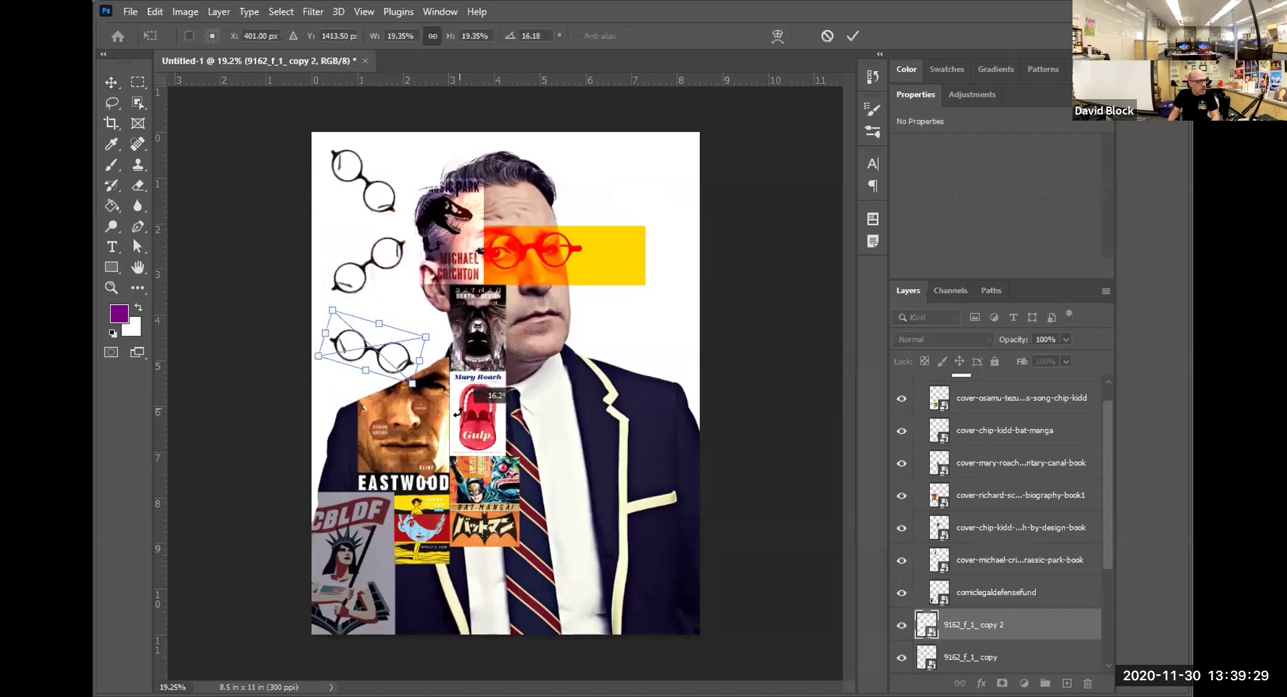
key("Return")
left_click_drag(361, 333, 361, 348)
left_click(763, 263)
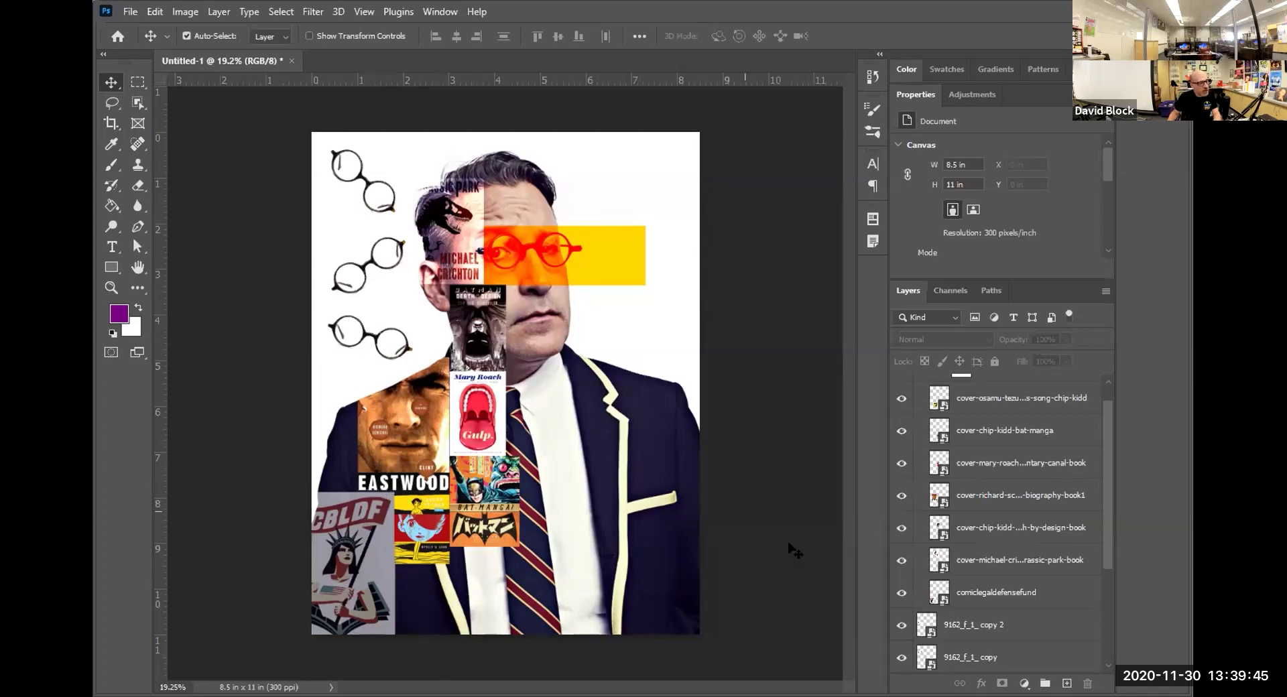
Show the penn layer and move the blue Pennsylvania shape up beside the face, behind the orange band.
scroll(975, 486, "down", 5)
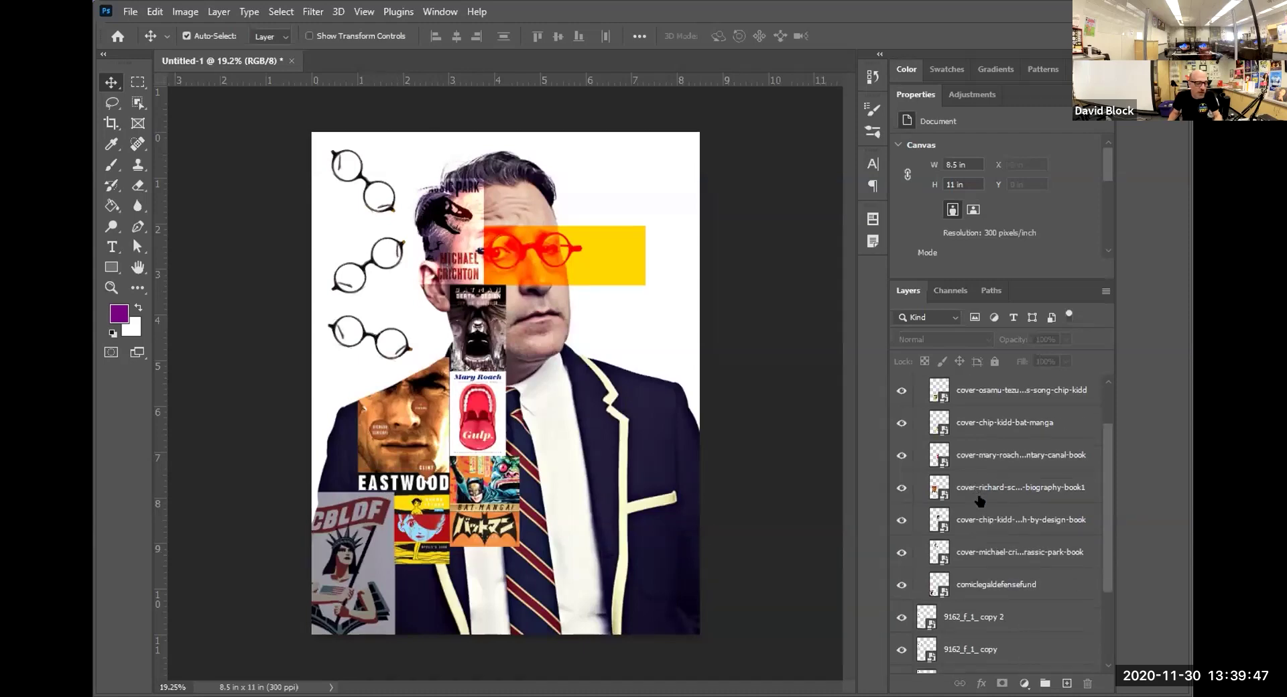
left_click(901, 593)
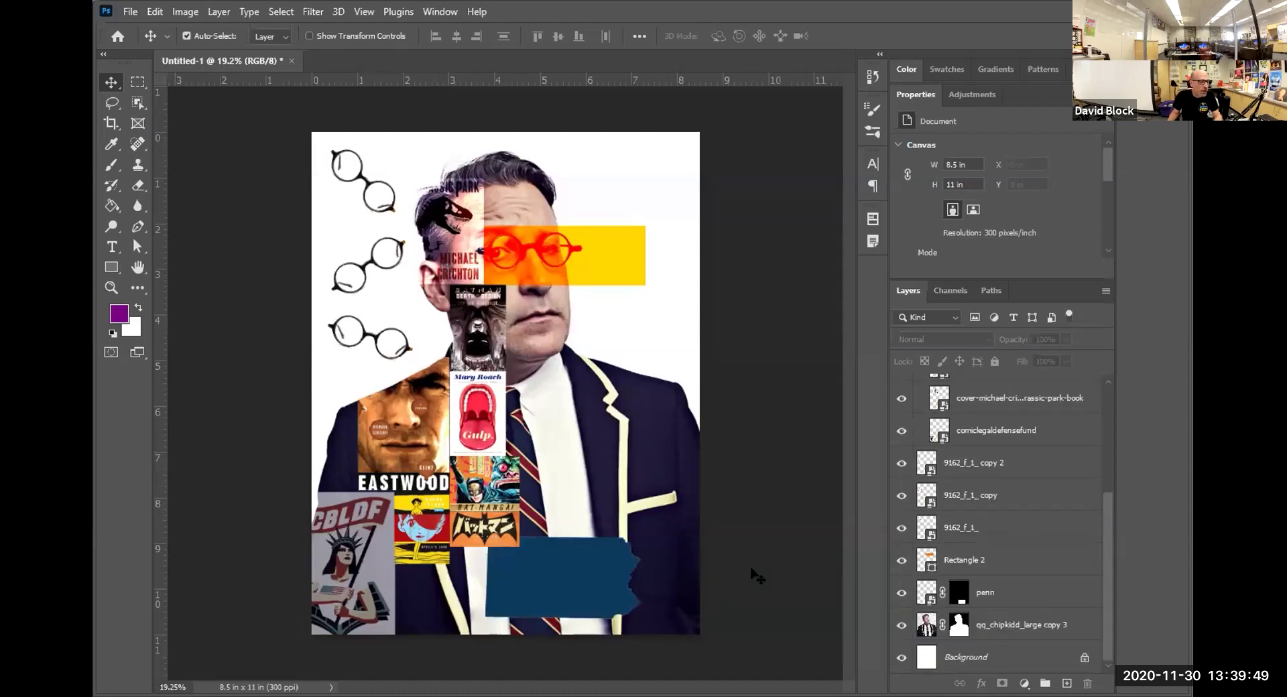
left_click_drag(581, 590, 463, 593)
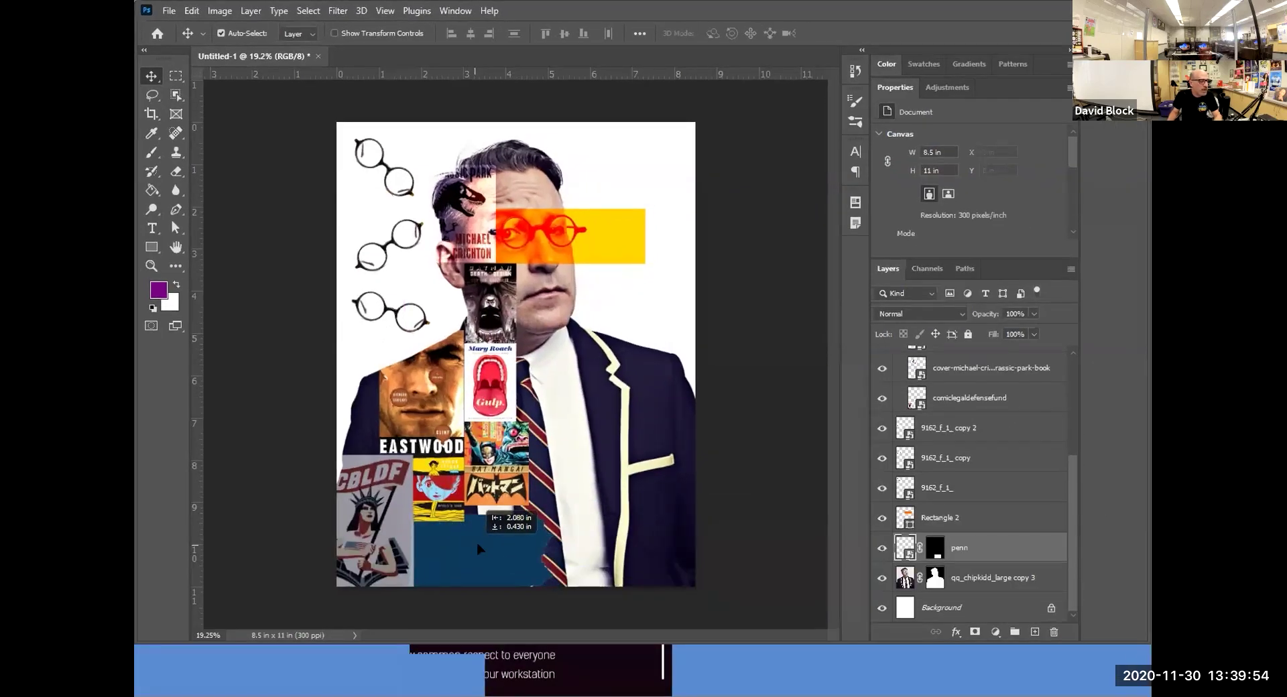
left_click_drag(477, 548, 609, 258)
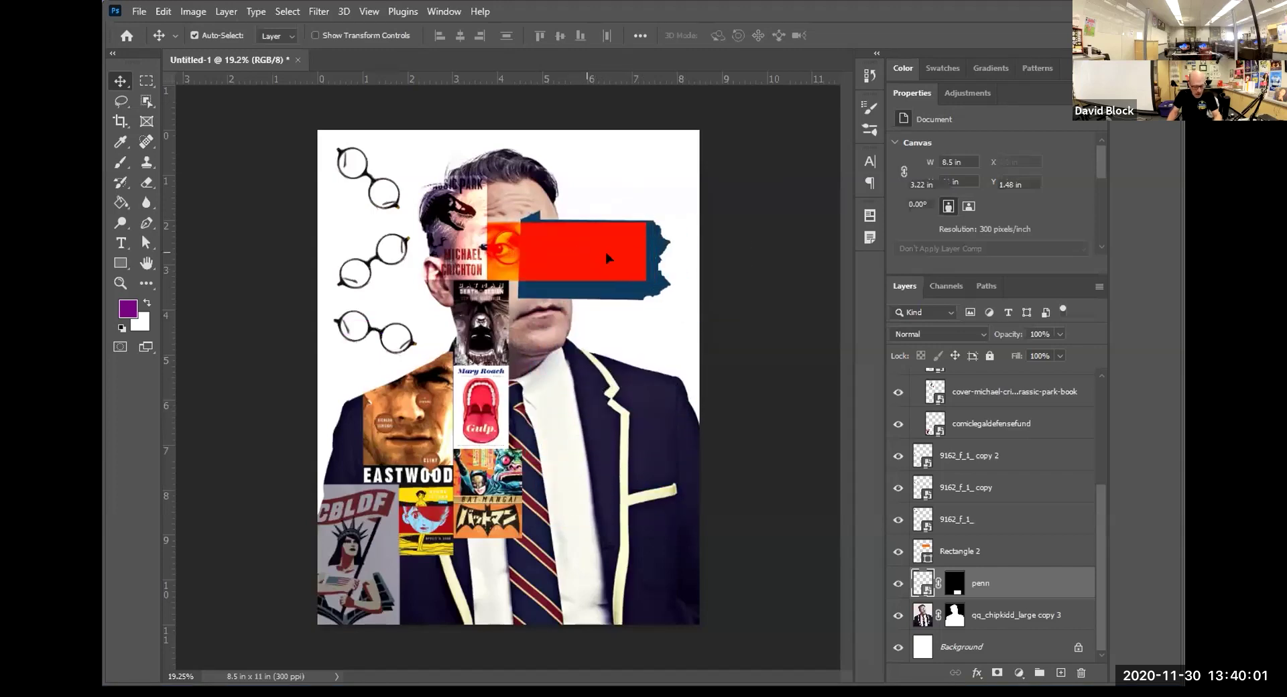
Scale the Pennsylvania shape to about 50% and place it within the height of the orange band, beside the glasses.
scroll(610, 248, "up", 5)
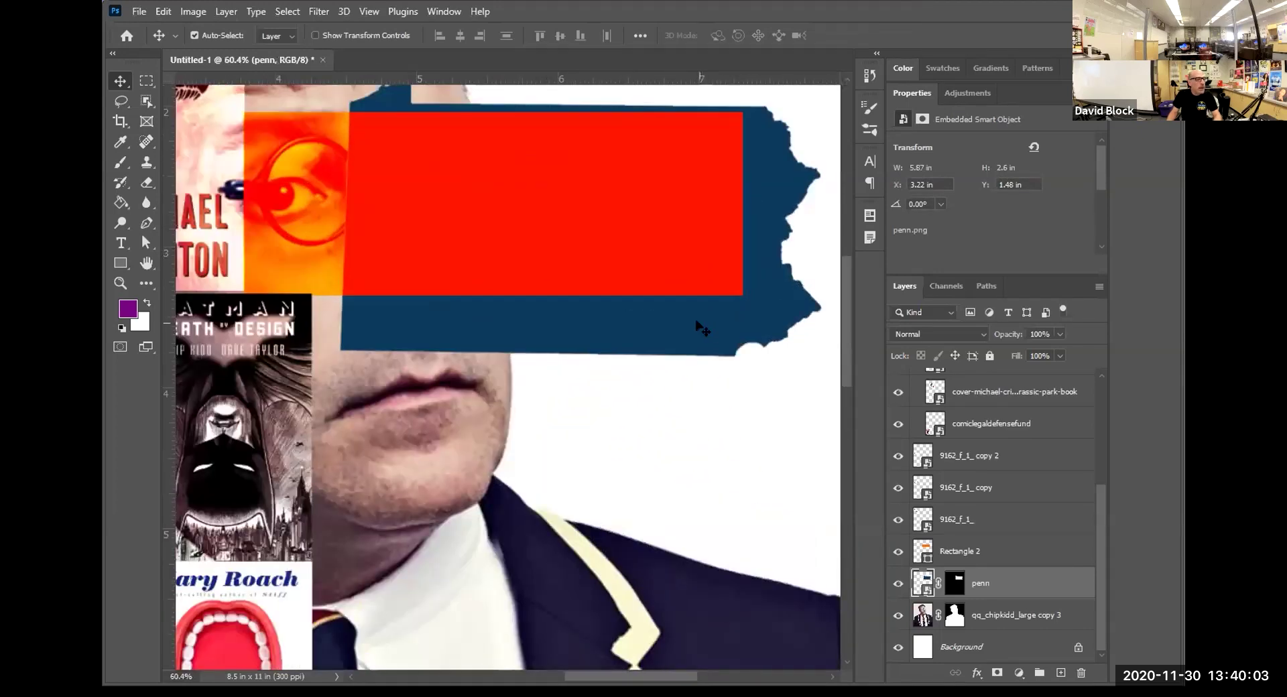
left_click_drag(698, 330, 683, 320)
key("ctrl+t")
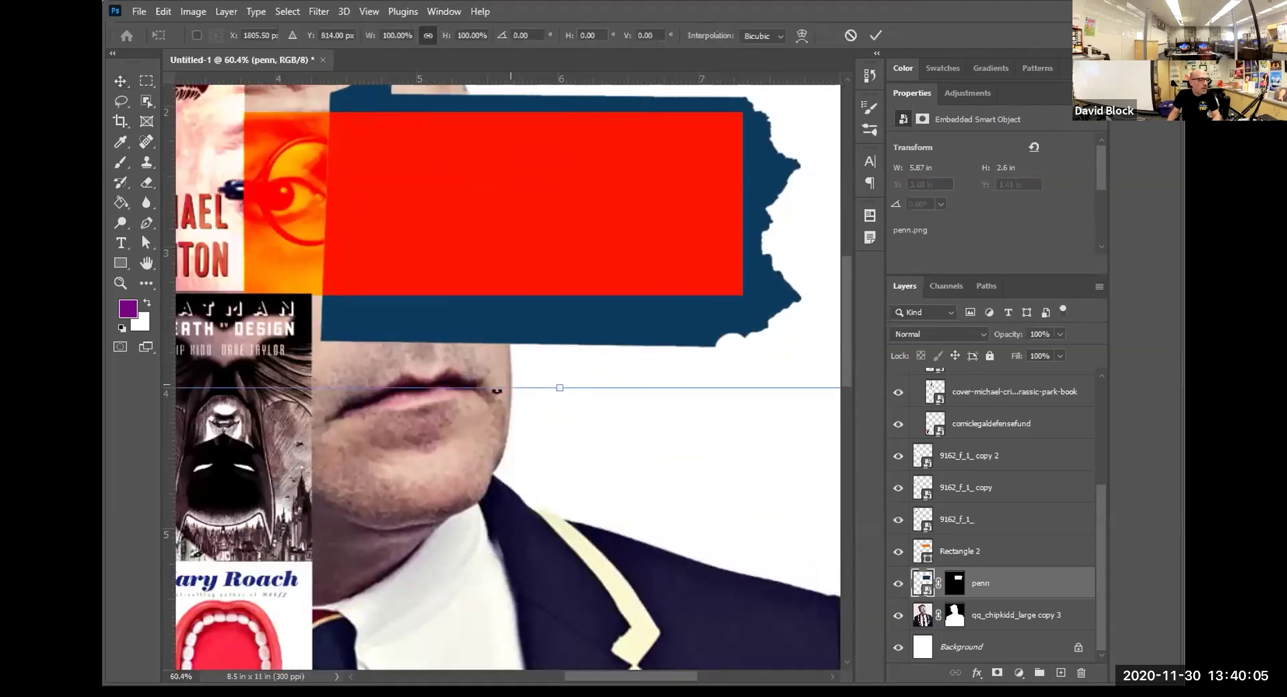
left_click_drag(562, 386, 694, 190)
double_click(694, 189)
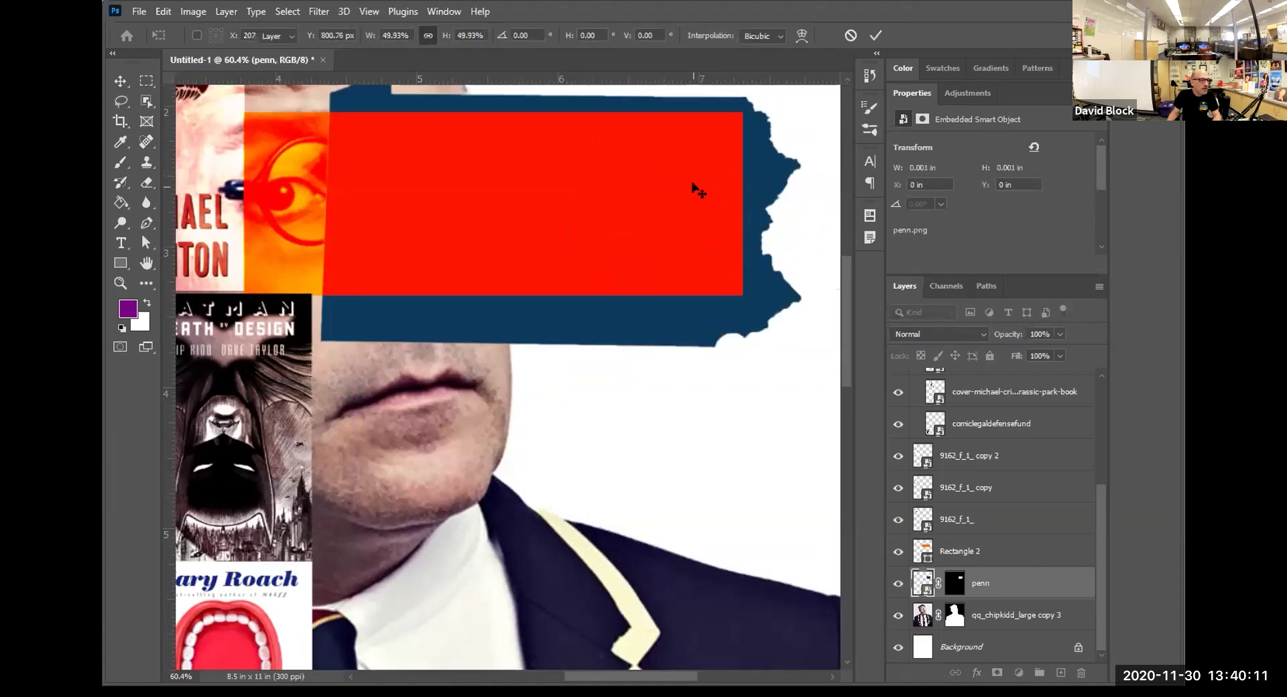
Widen the orange band to 4.15 in so it fully covers the Pennsylvania shape.
left_click(698, 191)
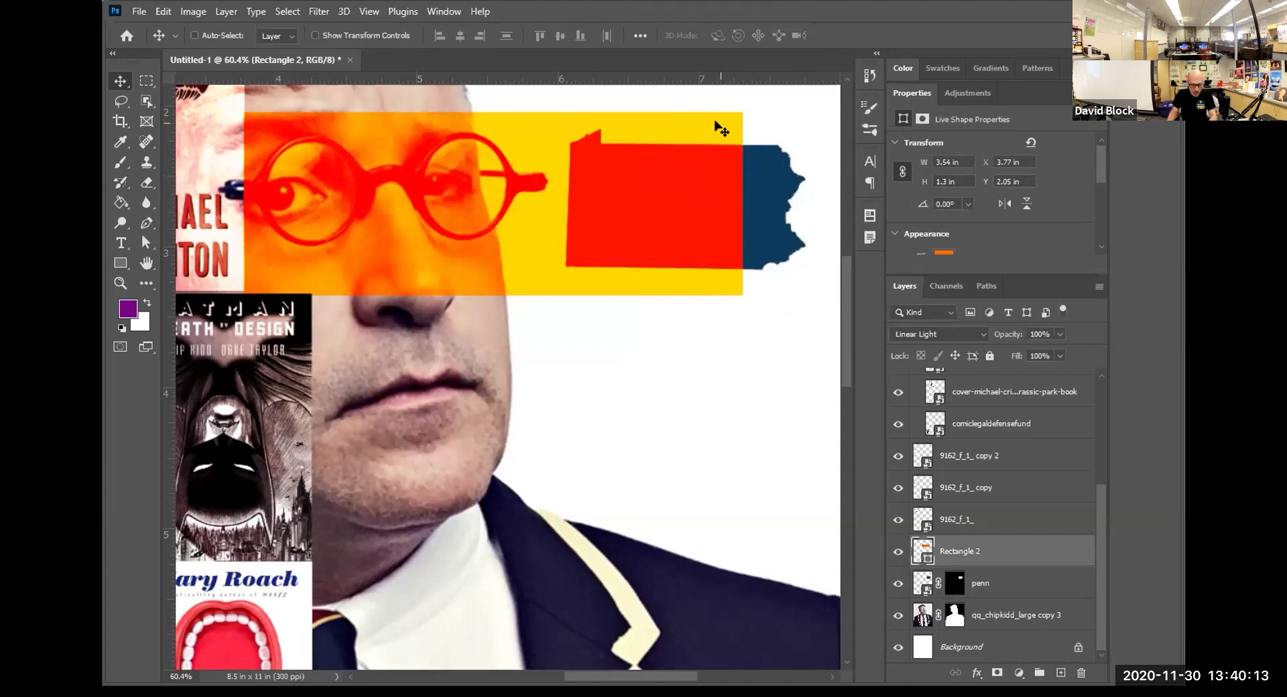
key("ctrl+t")
left_click_drag(744, 200, 821, 203)
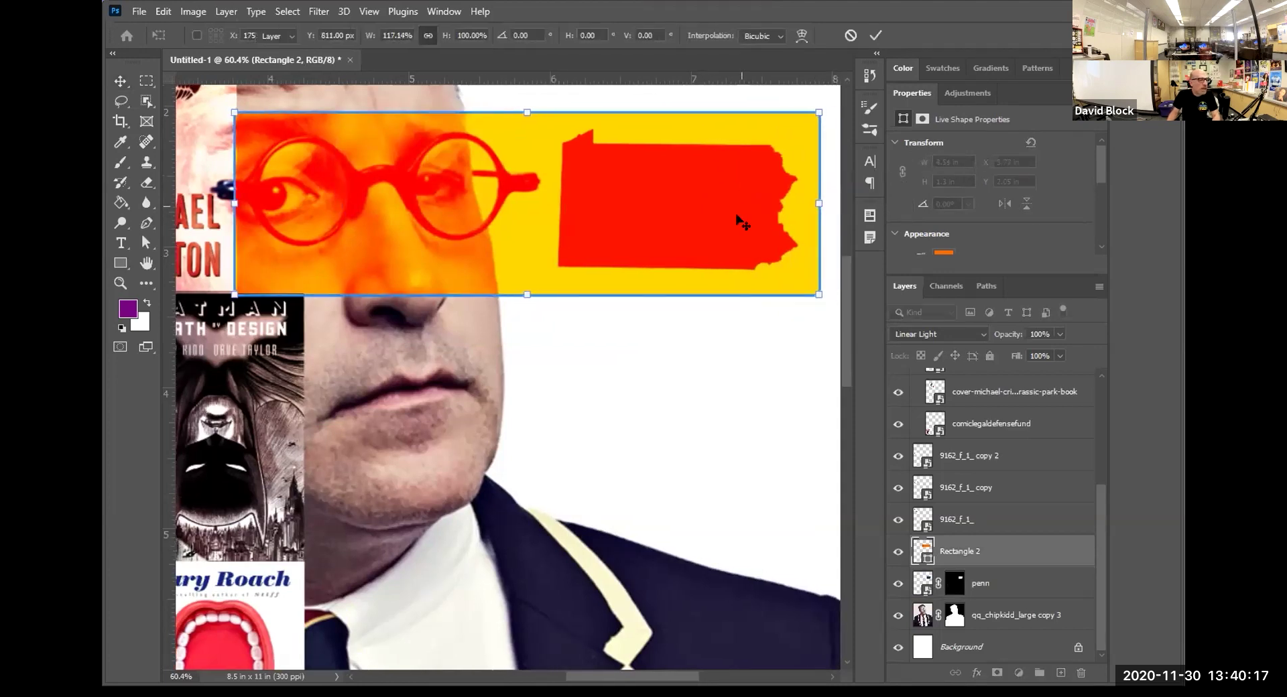
key("Return")
left_click(657, 370)
scroll(638, 337, "down", 5)
scroll(618, 344, "down", 2)
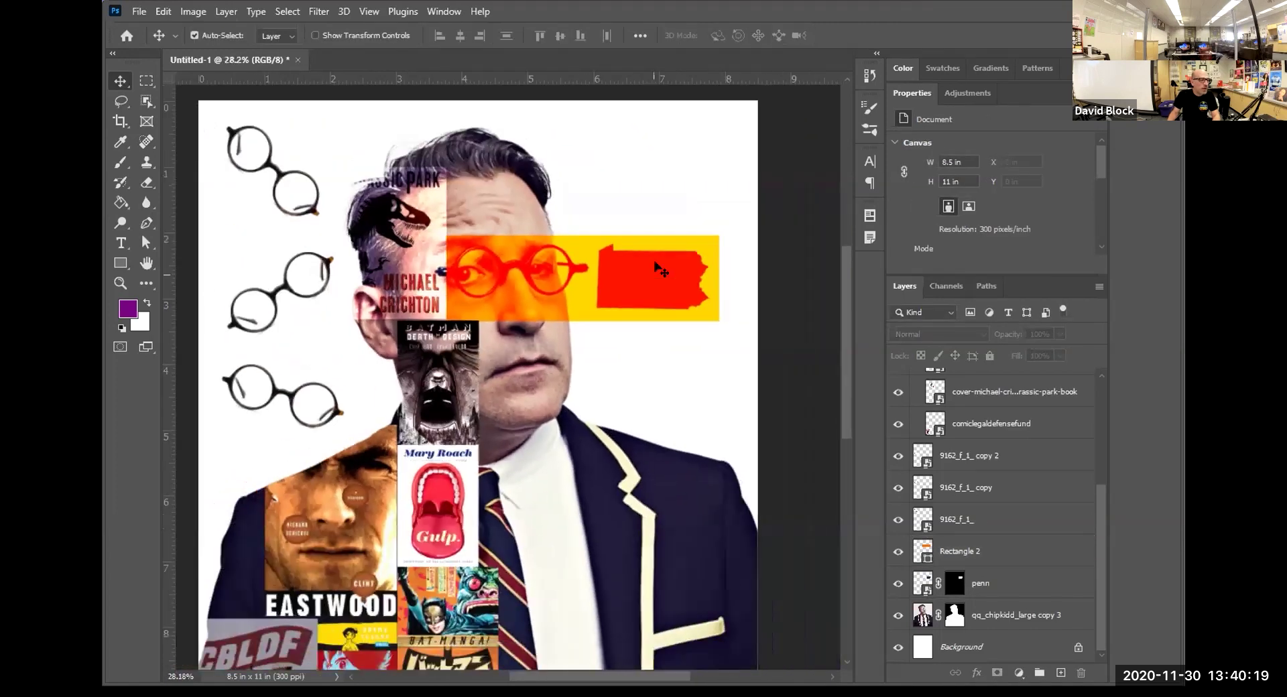
Extend the orange band past the page's right edge to a width of 5.46 in.
left_click(660, 266)
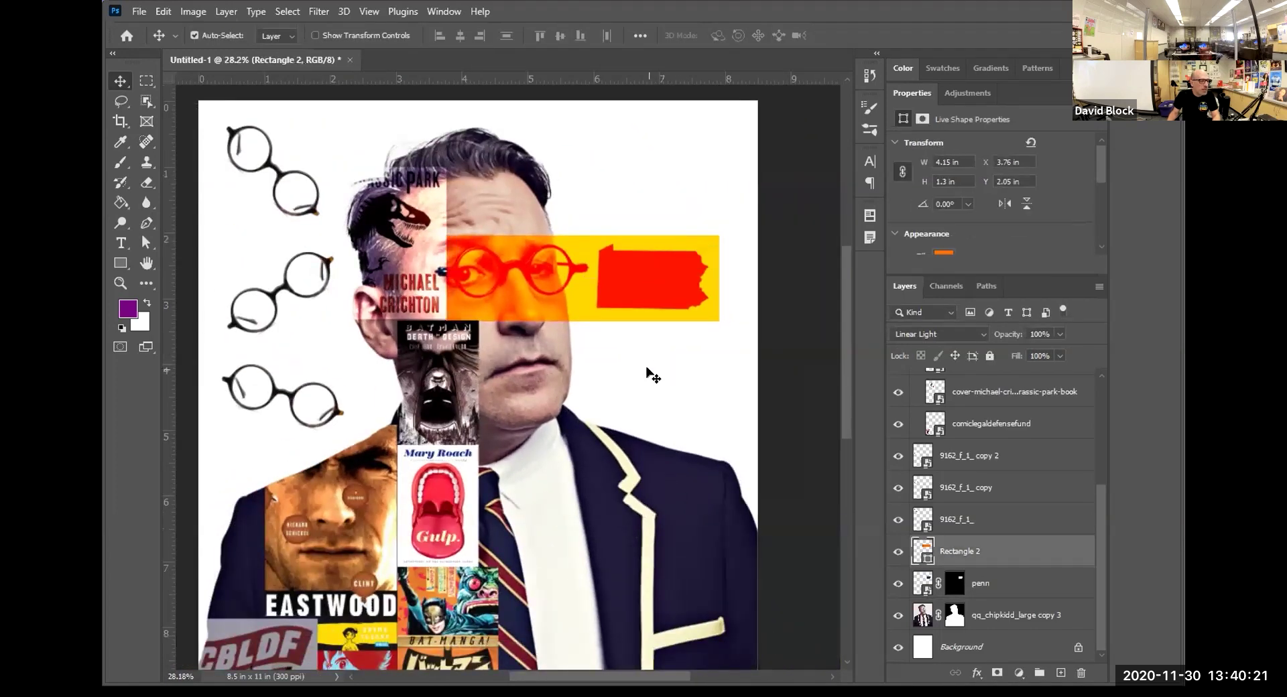
left_click(630, 372)
scroll(630, 372, "down", 2)
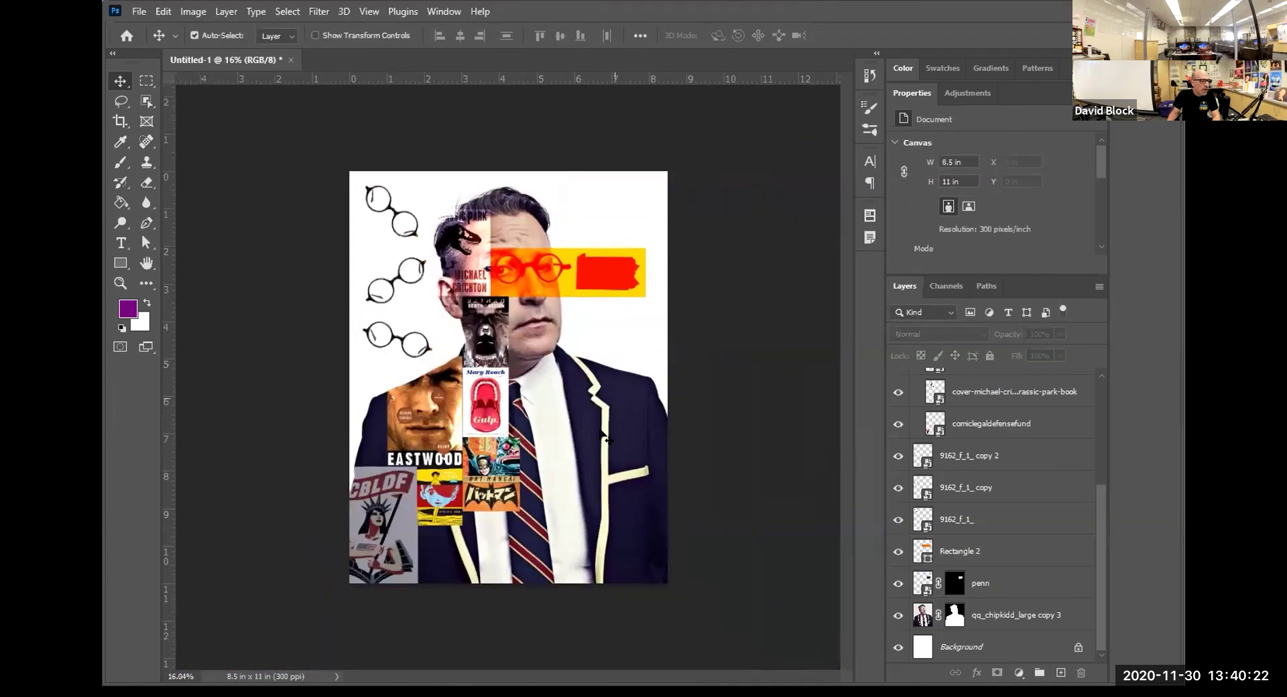
left_click(568, 287)
key("ctrl+t")
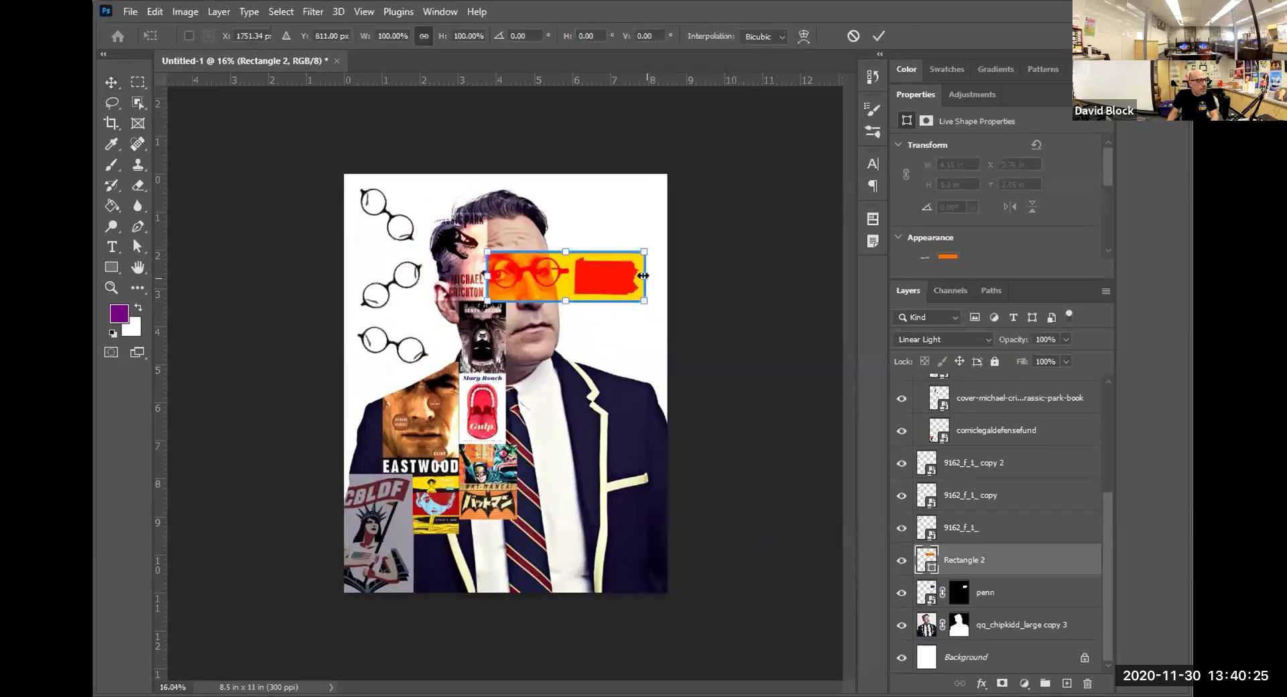
left_click_drag(643, 275, 698, 275)
key("Return")
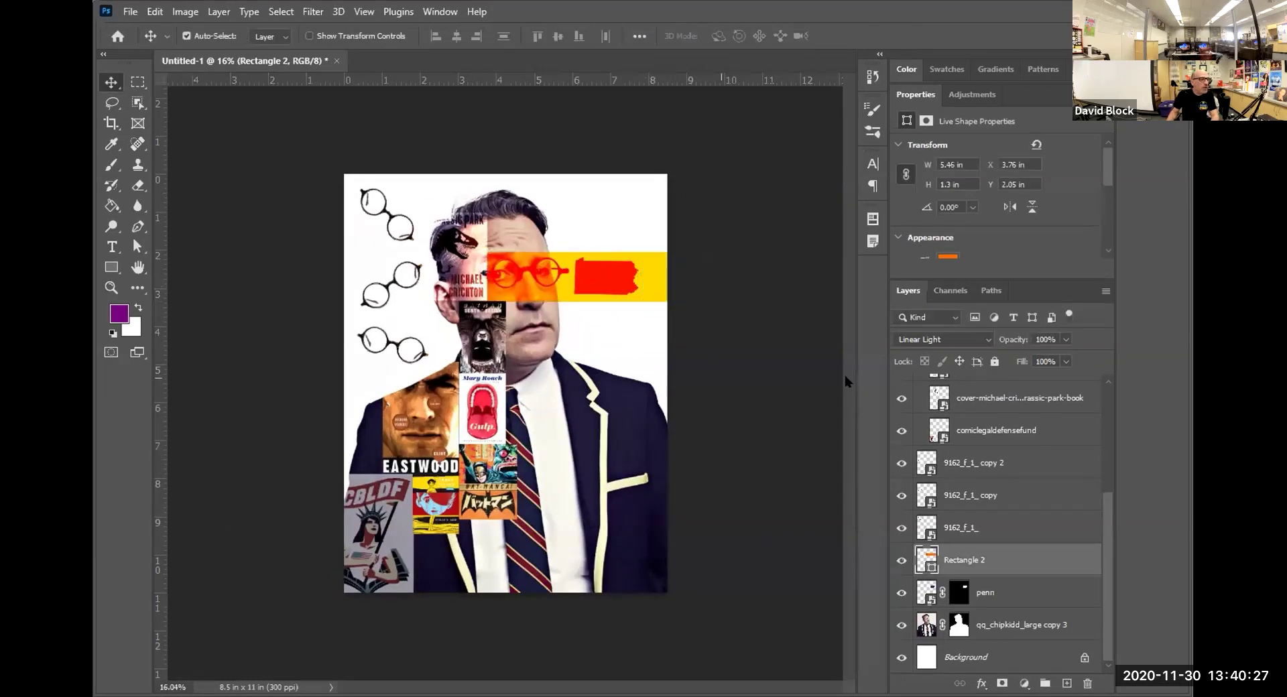
left_click(744, 352)
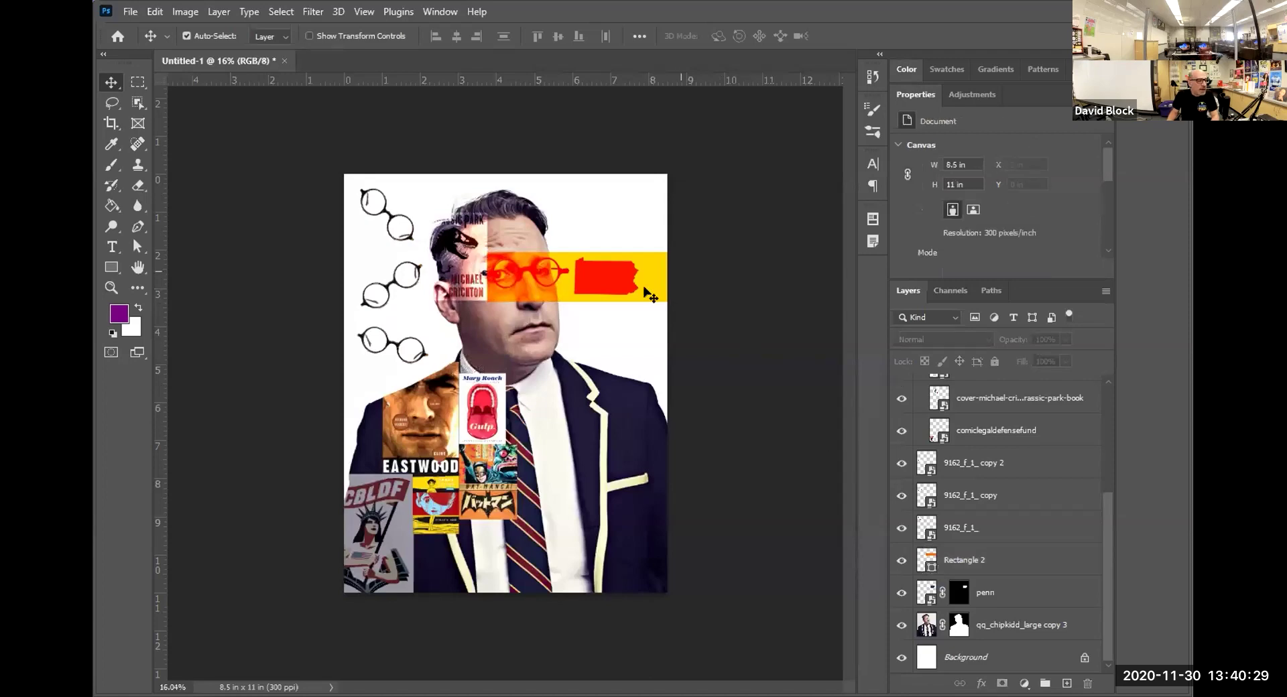
Duplicate the orange band and reshape the copy into a narrow vertical strip over the tie, from the collar to the page bottom.
left_click_drag(649, 272, 528, 389)
key("ctrl+t")
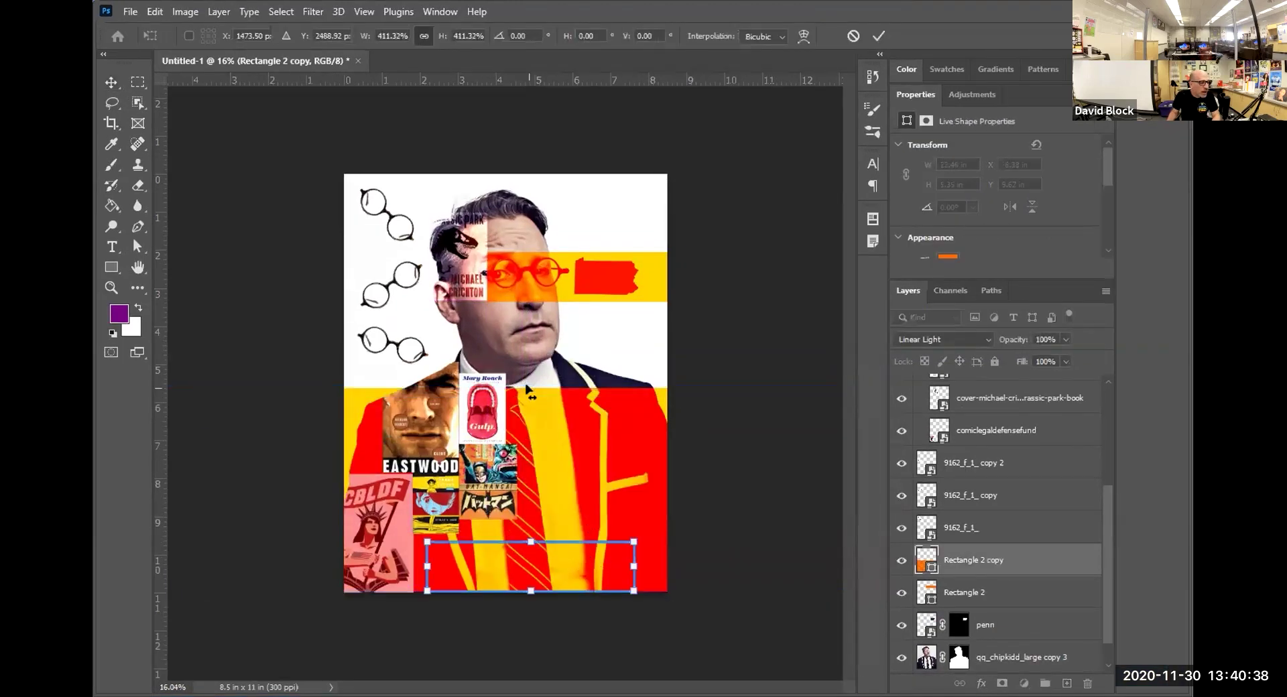
key("ctrl+z")
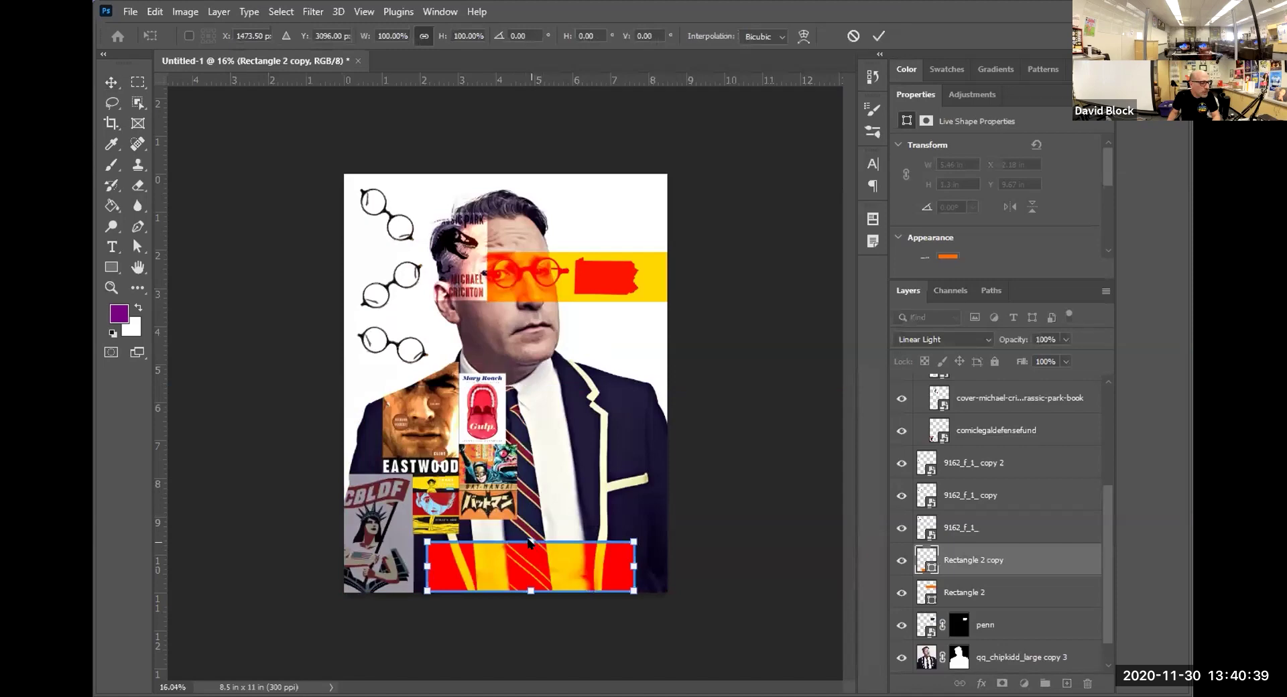
left_click_drag(427, 565, 520, 340)
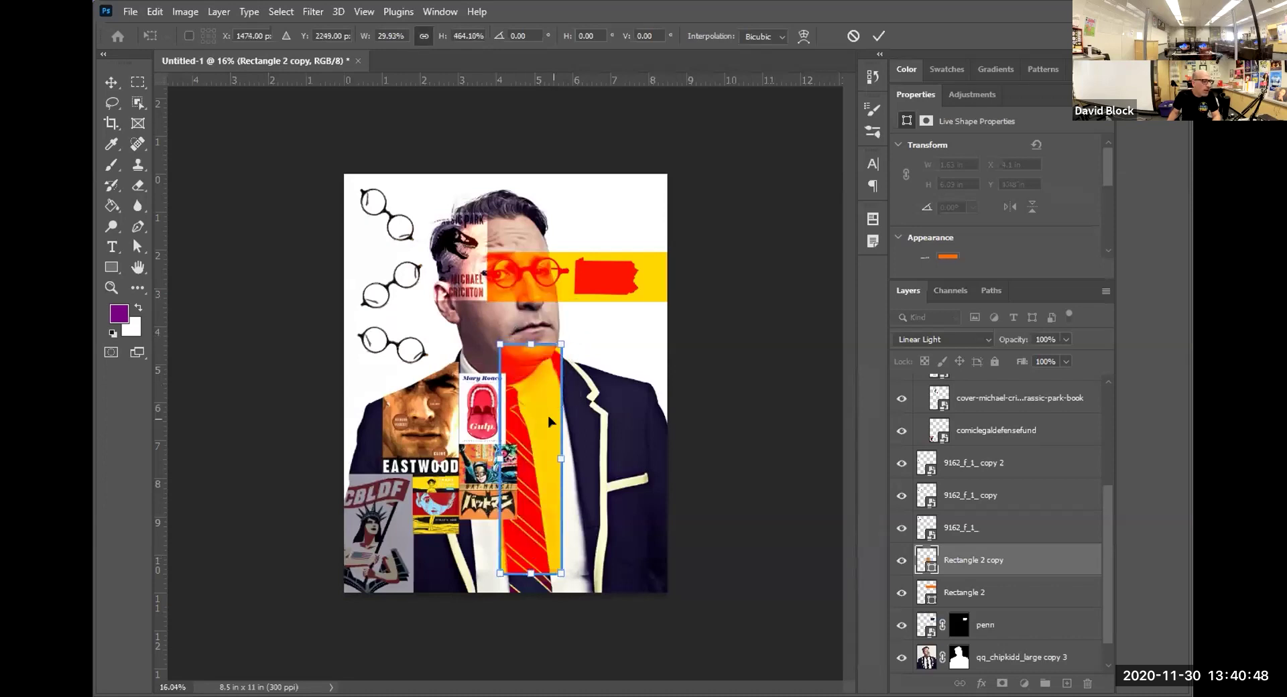
mouse_move(546, 419)
left_mouse_down()
mouse_move(566, 457)
mouse_move(535, 436)
left_mouse_up()
key("Return")
left_click(753, 342)
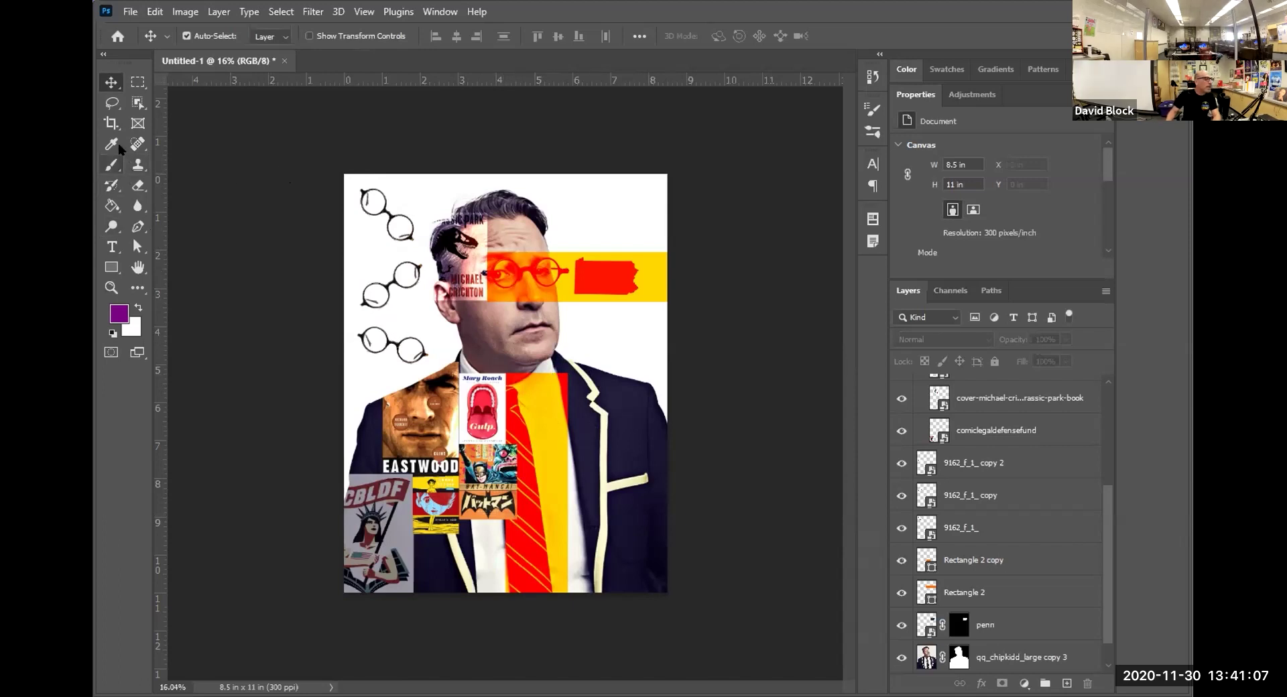
Draw a white vertical rectangle about 28 px wide and 1944 px tall between the Eastwood and Gulp covers, down past the page bottom.
left_click(111, 267)
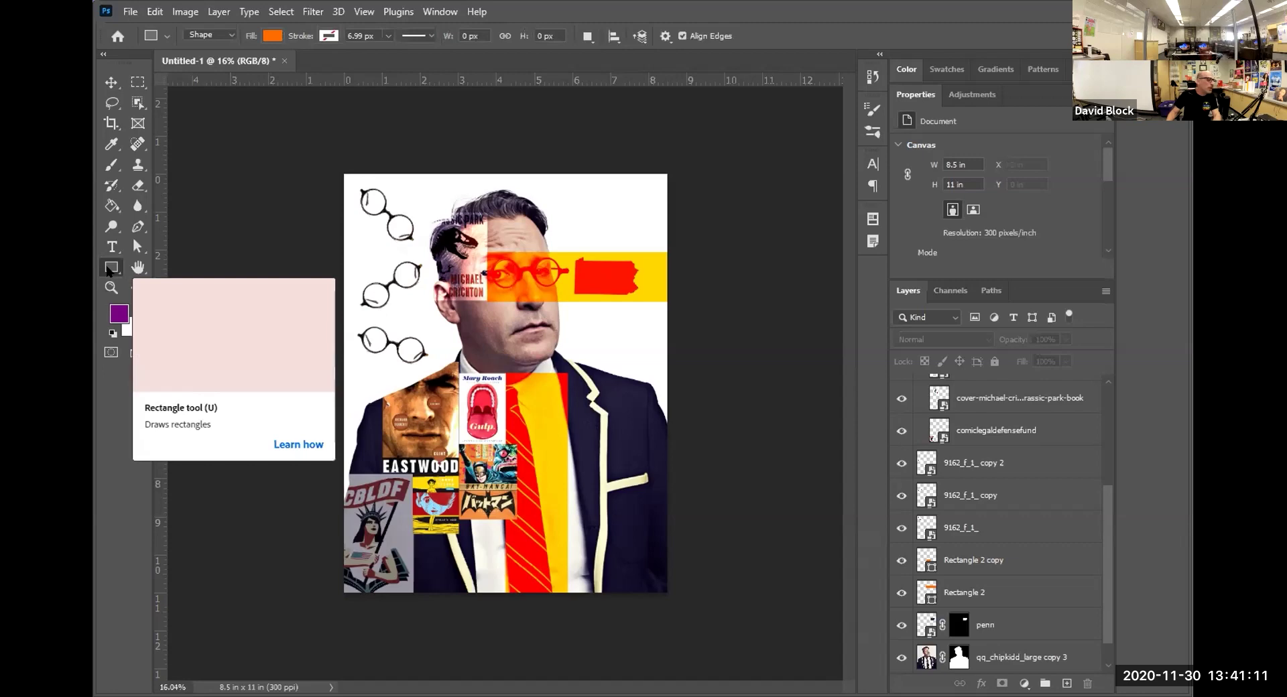
scroll(468, 387, "up", 7)
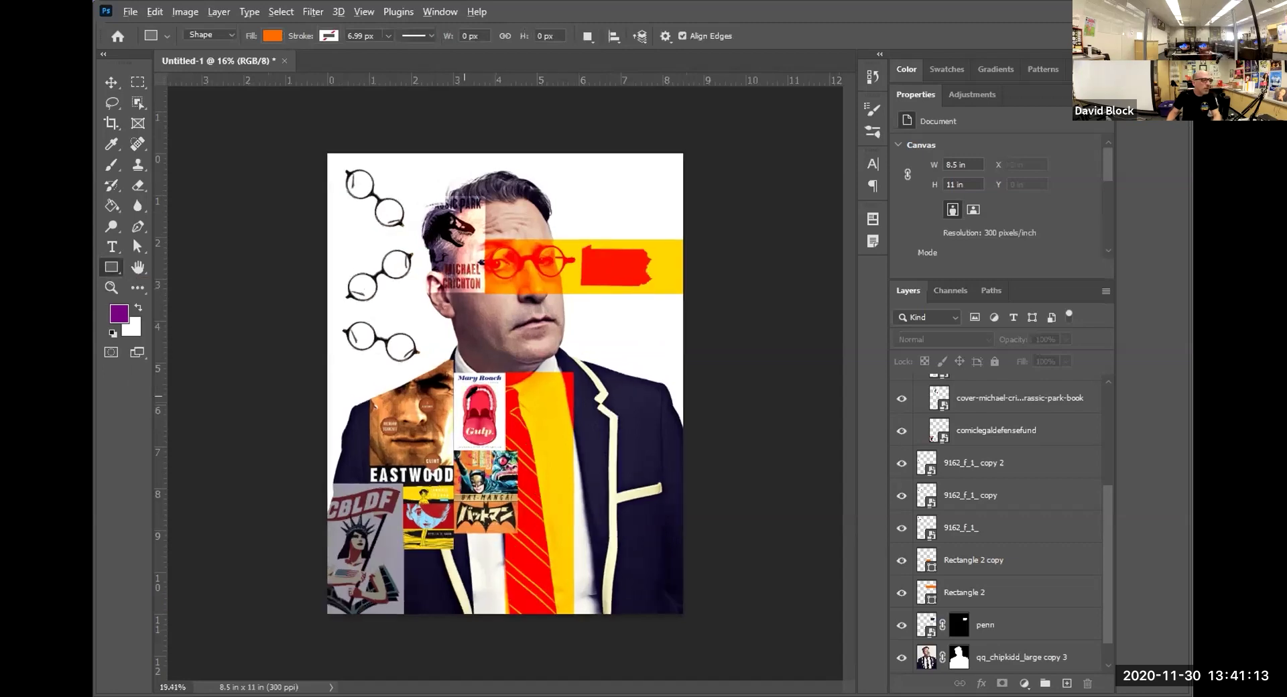
left_click(137, 309)
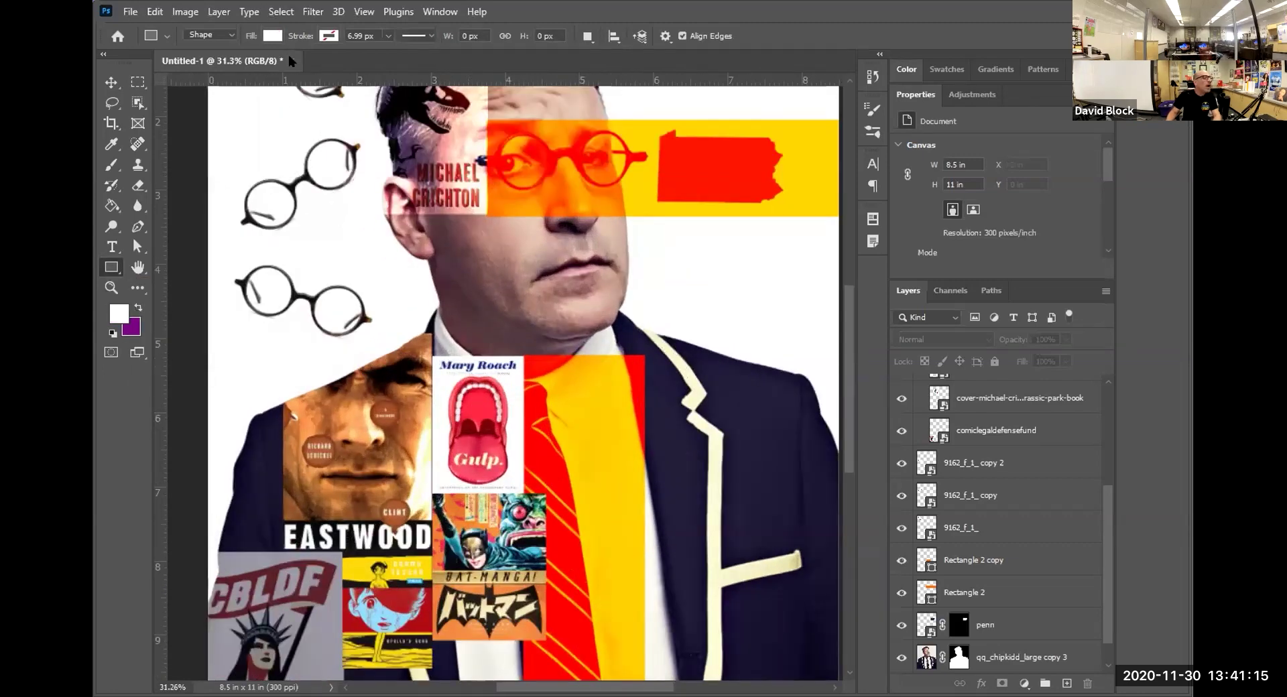
left_click_drag(436, 403, 502, 151)
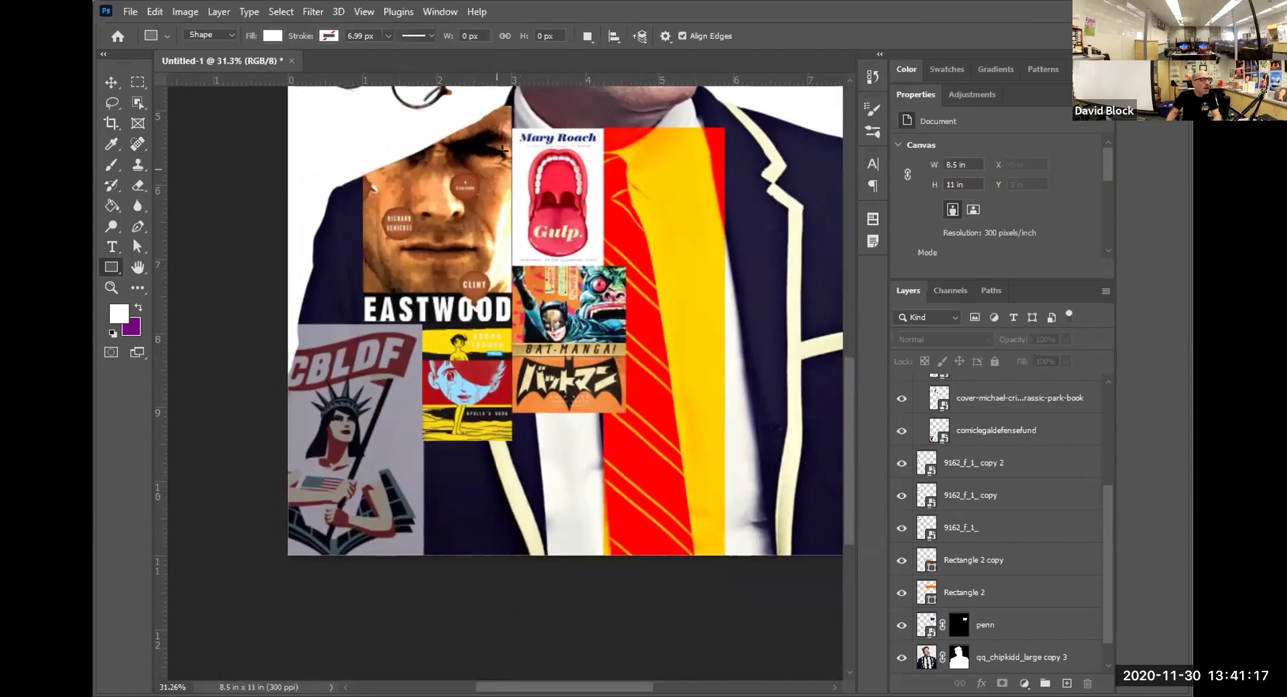
left_click_drag(507, 84, 519, 542)
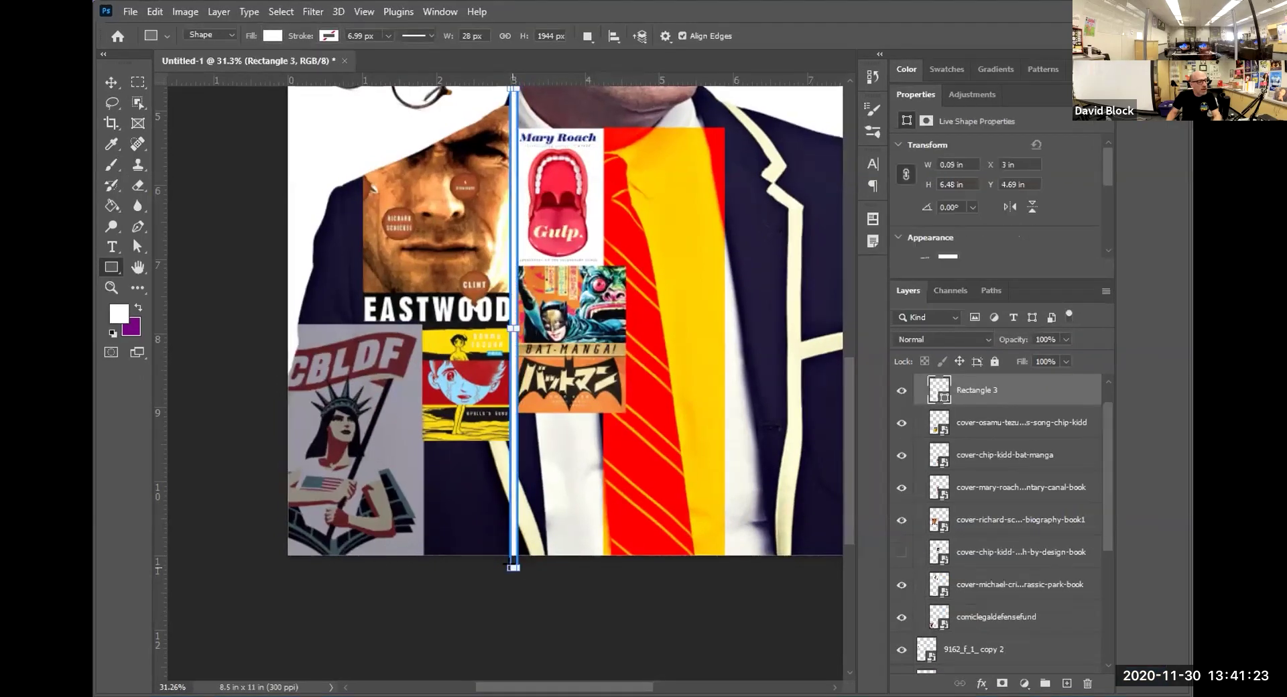
Duplicate the thin white strip to the left, across the Eastwood and Apollo's Song covers.
left_click(112, 84)
left_click(191, 125)
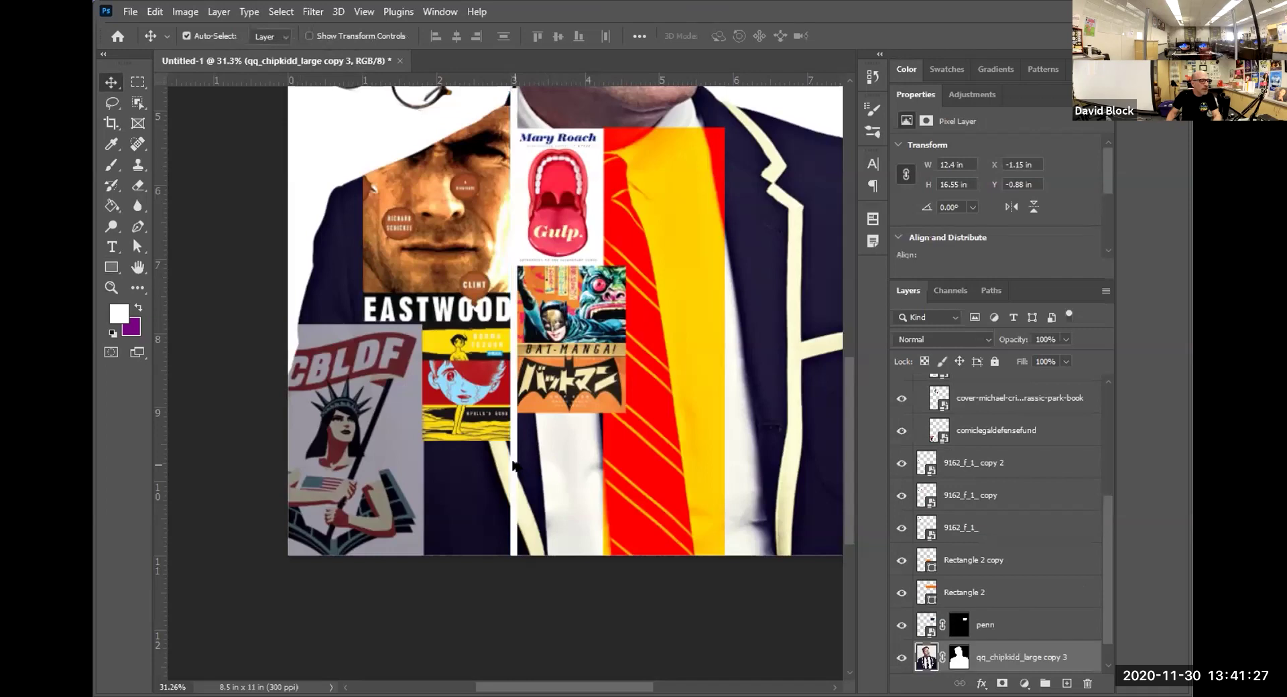
left_click_drag(514, 464, 462, 469)
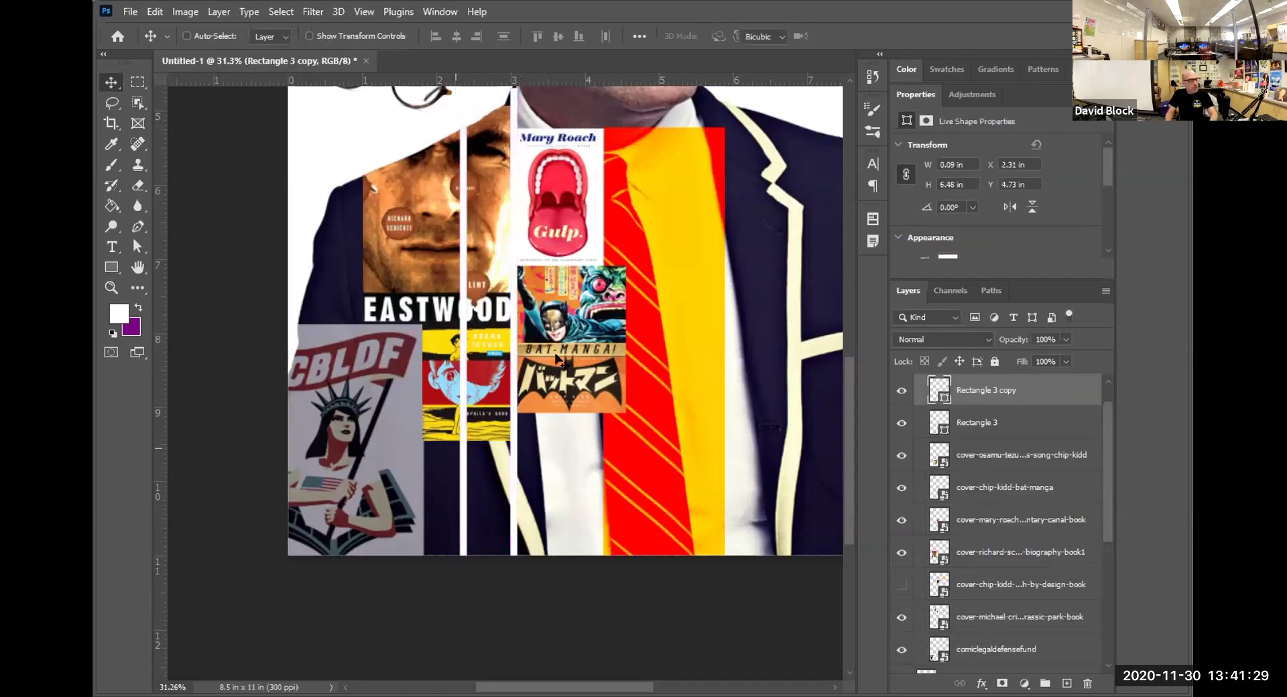
Rotate the copied thin white strip 90° and place it horizontally between the Eastwood cover and the CBLDF and Apollo's Song covers.
key("ctrl+t")
left_click_drag(560, 361, 346, 327)
key("Return")
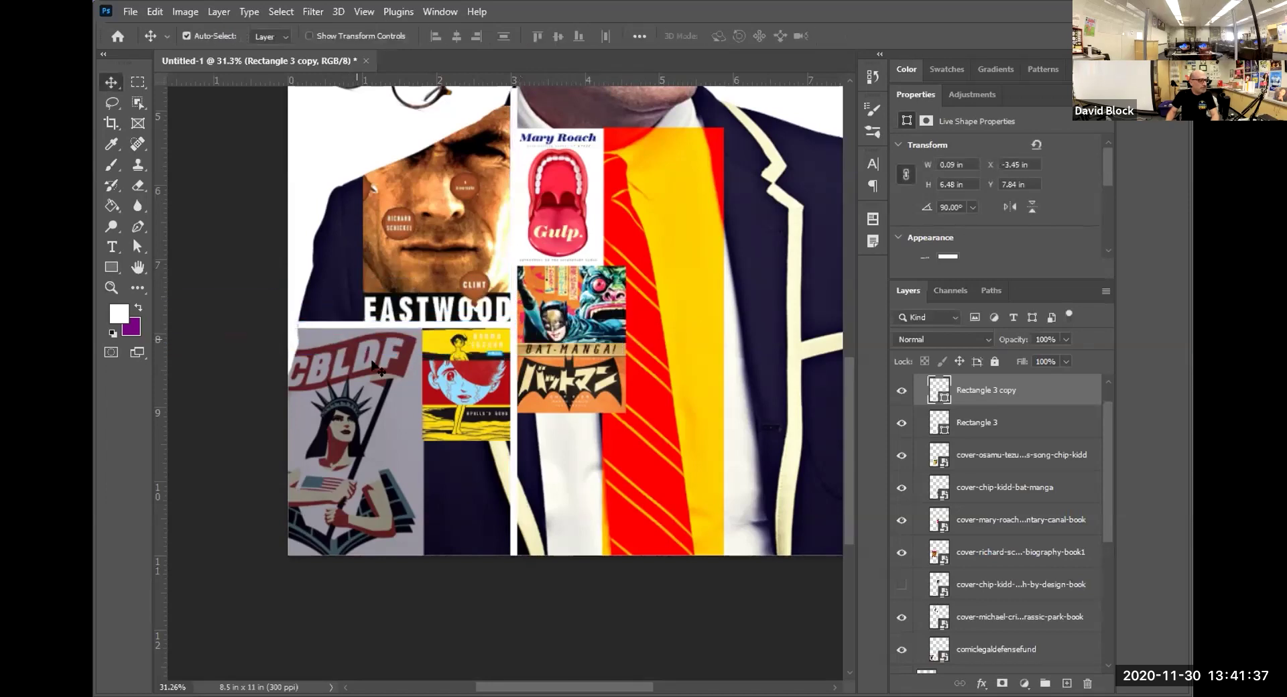
Switch to Google Docs in the browser and review the biography facts and quotes in the Chip Kidd information document.
scroll(504, 398, "down", 6)
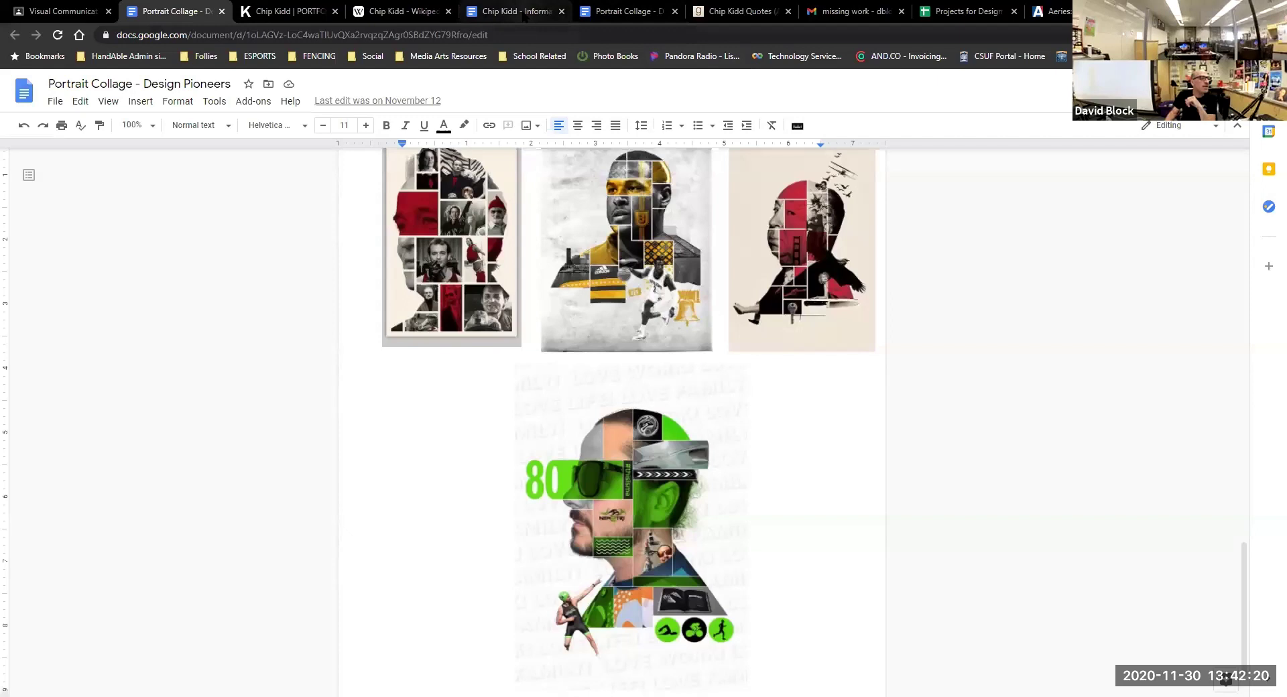
left_click(512, 12)
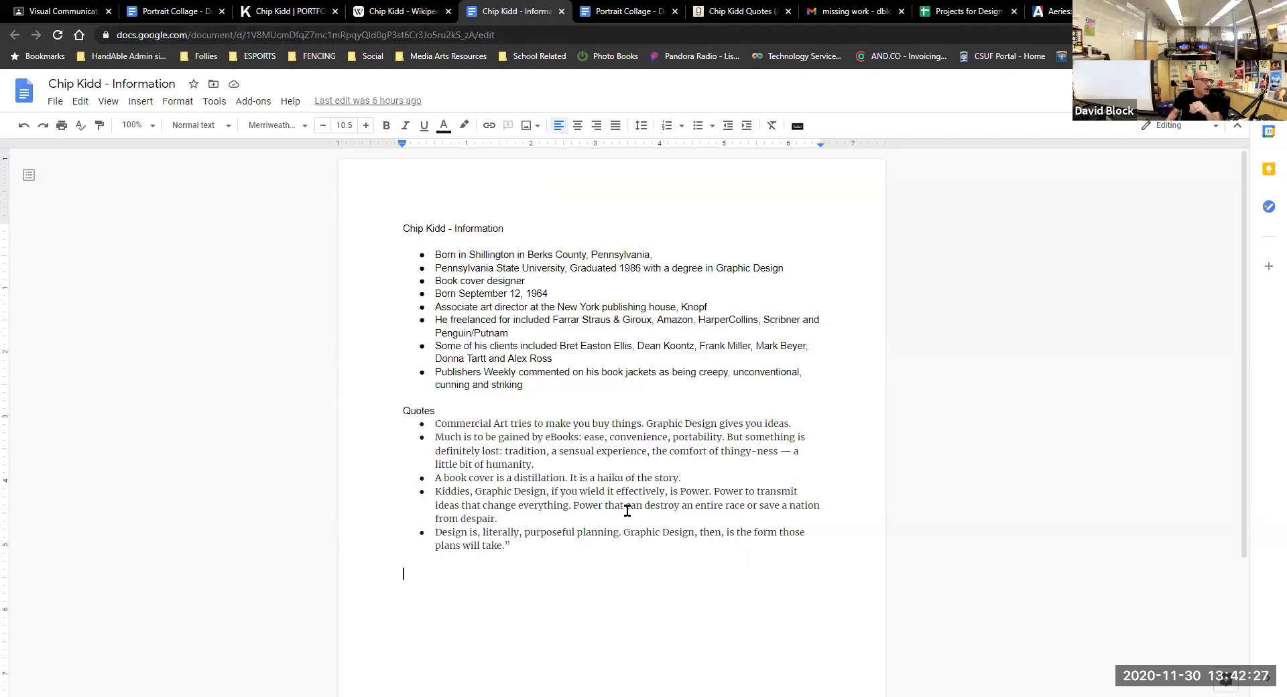
double_click(441, 255)
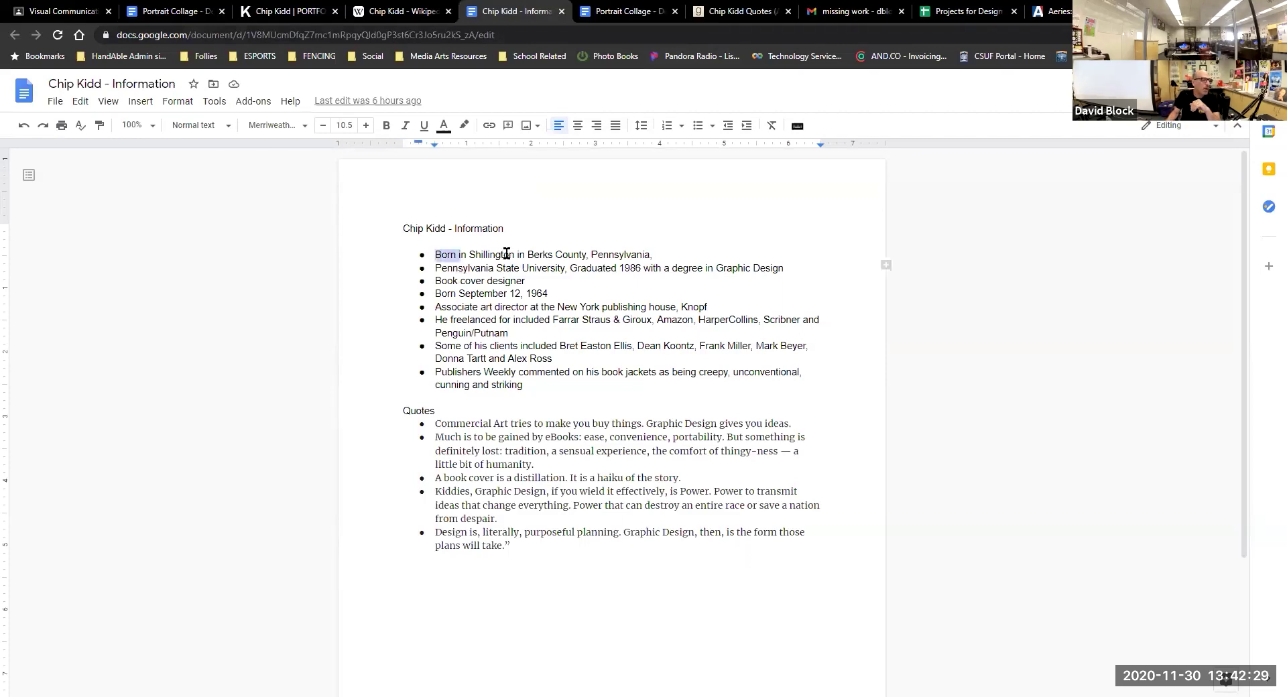
left_click_drag(507, 253, 653, 258)
double_click(530, 269)
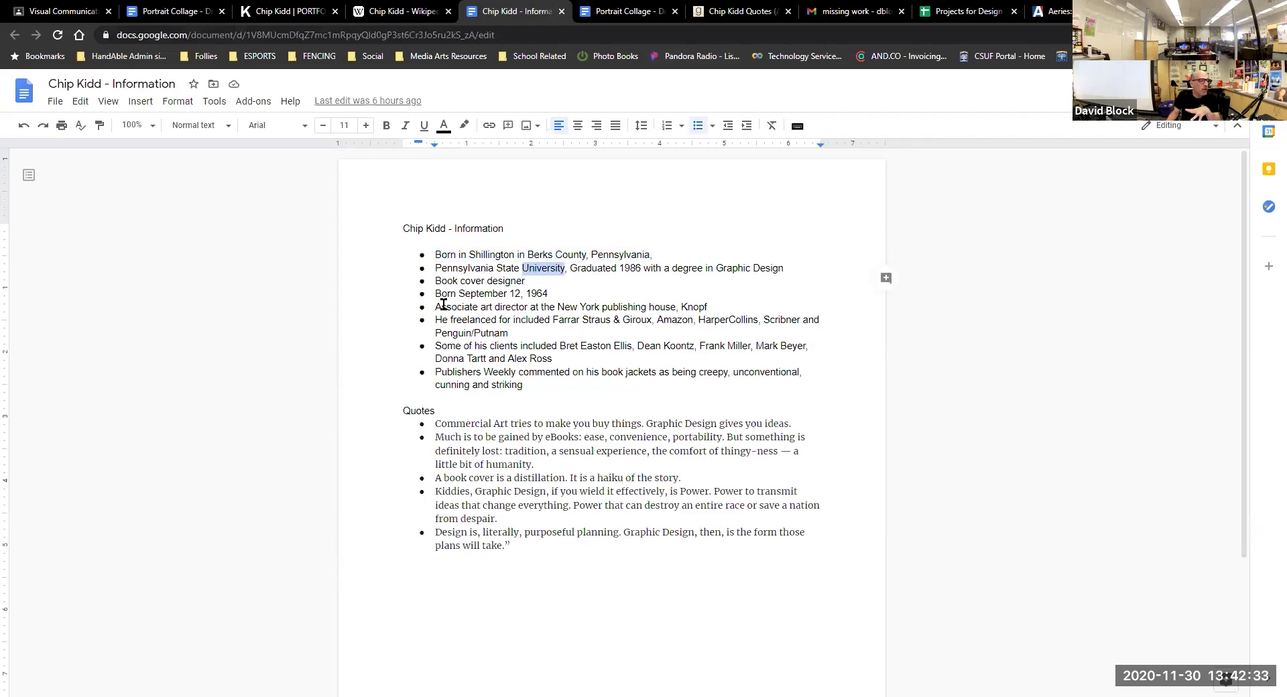
left_click_drag(441, 306, 651, 371)
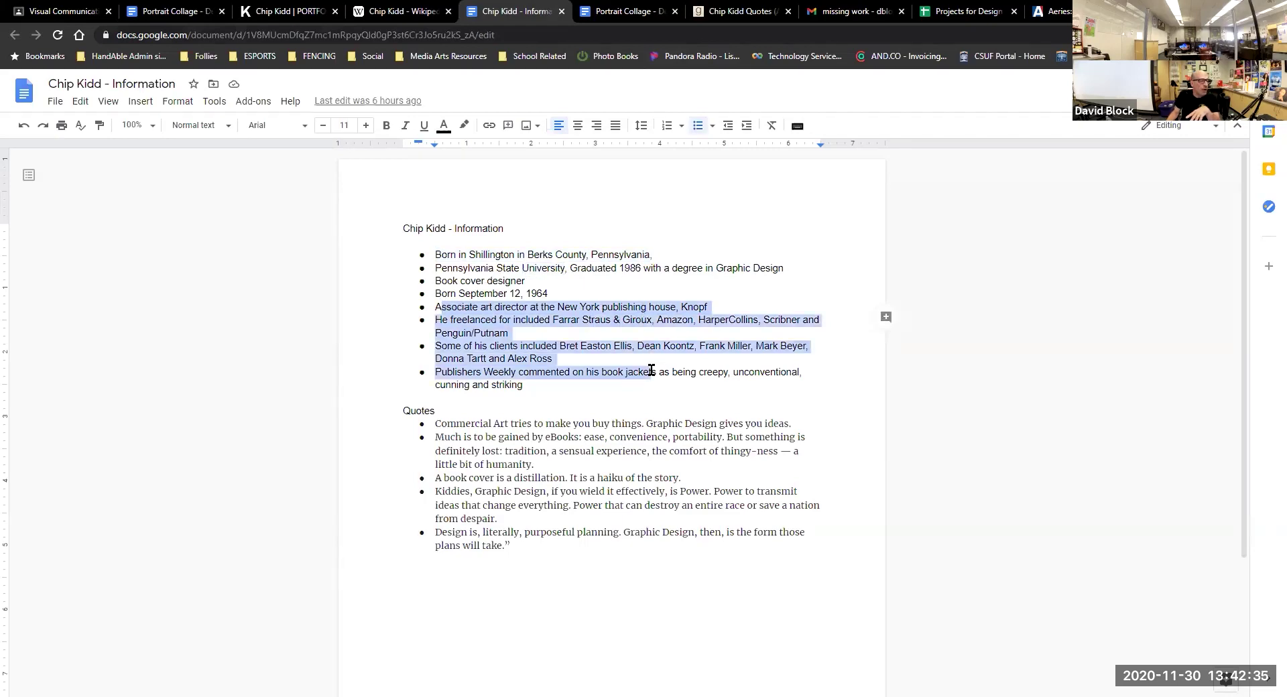
left_click(596, 399)
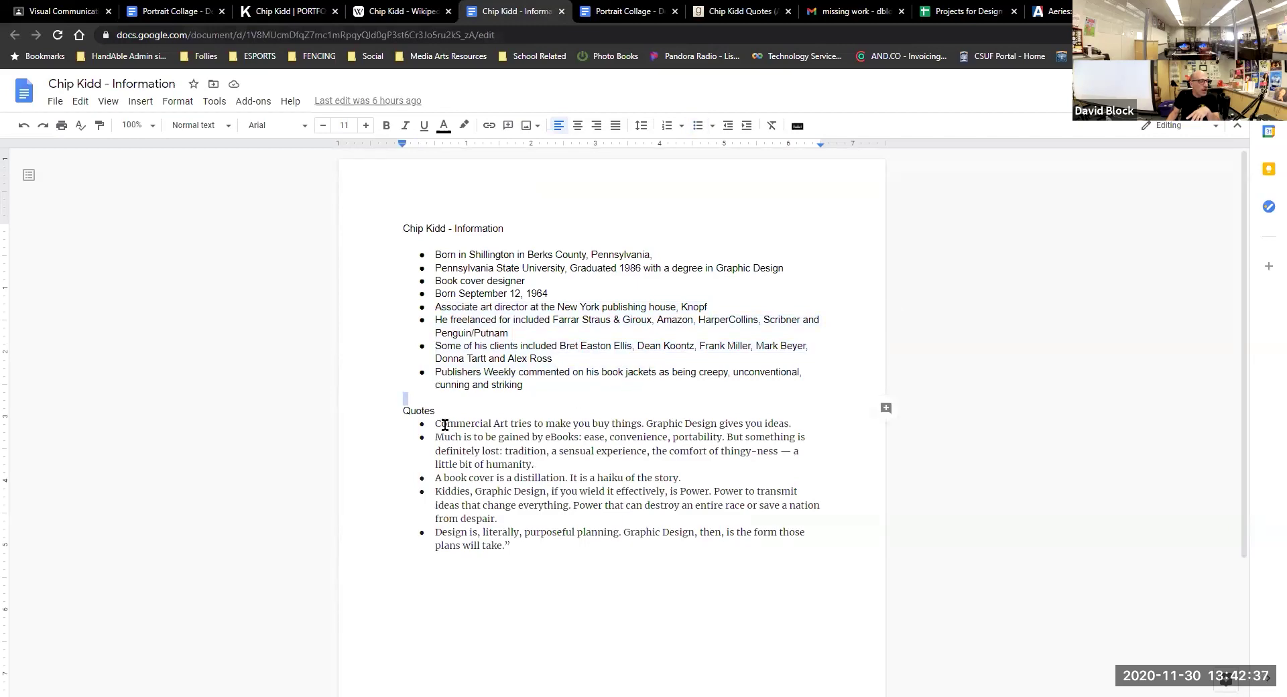
left_click_drag(444, 425, 565, 541)
left_click(560, 539)
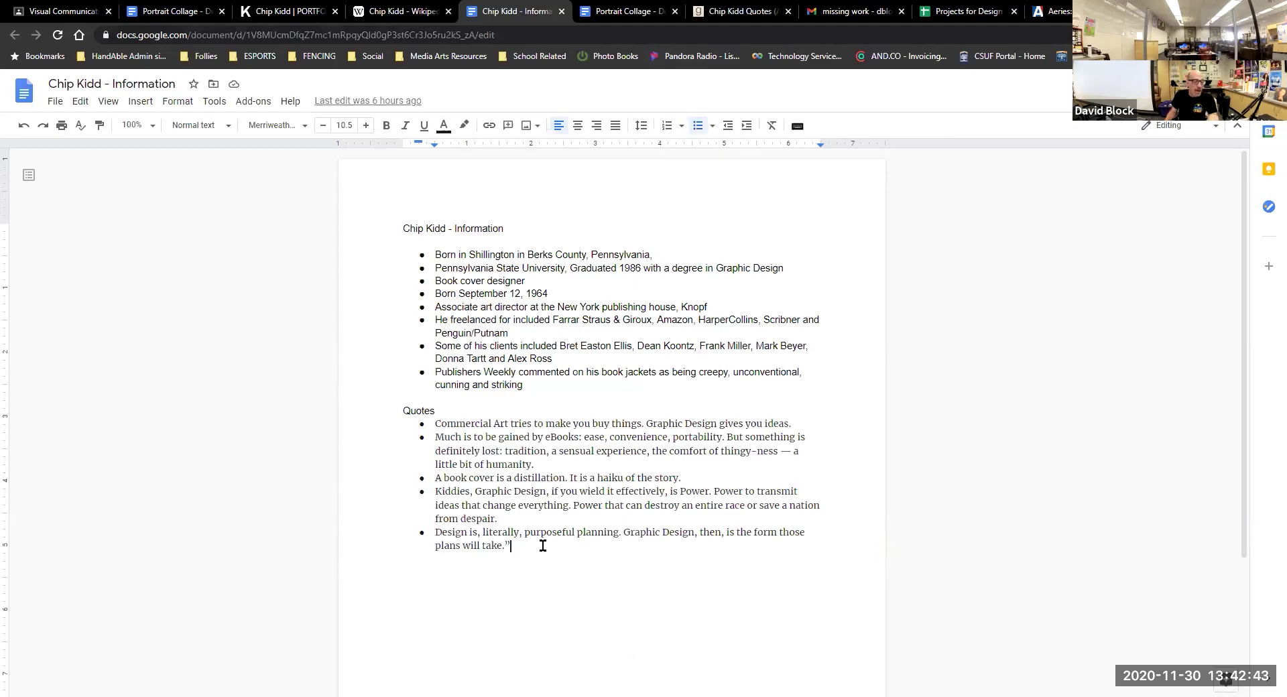
left_click_drag(535, 549, 446, 434)
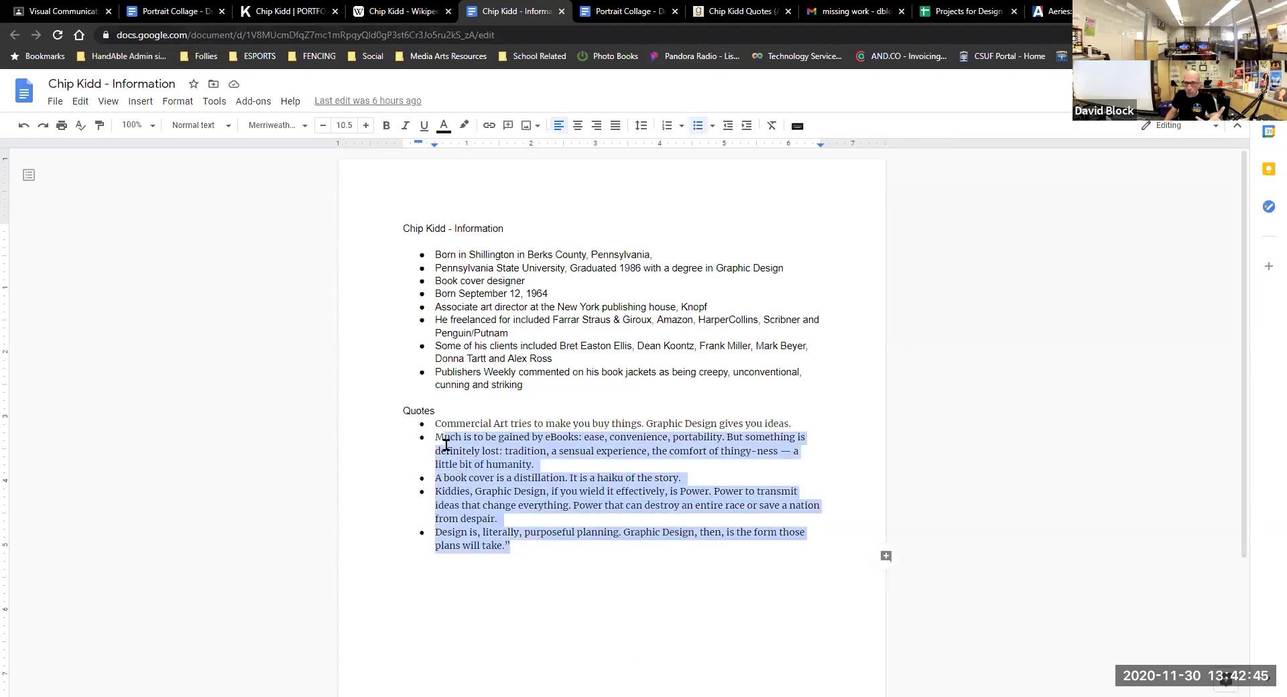
left_click(465, 464)
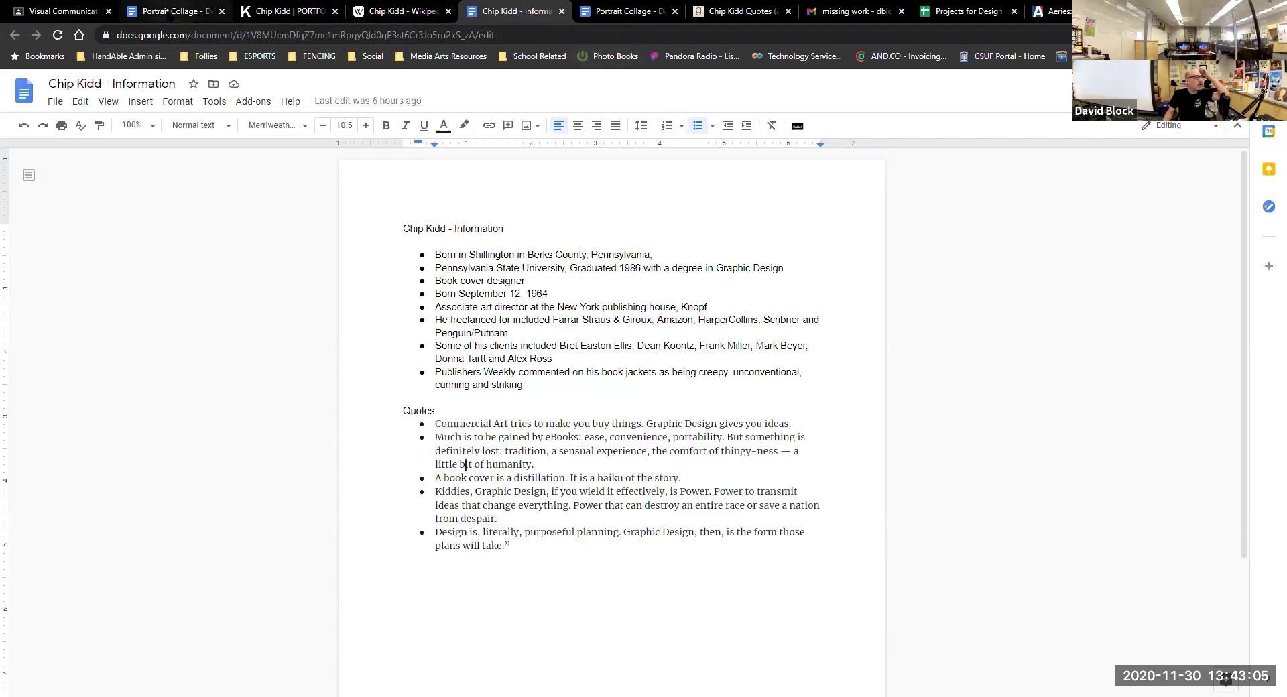
Check the sample collage and assignment steps in the Portrait Collage document, and reread the birth and career facts in the Chip Kidd notes.
left_click(171, 11)
scroll(589, 396, "down", 1)
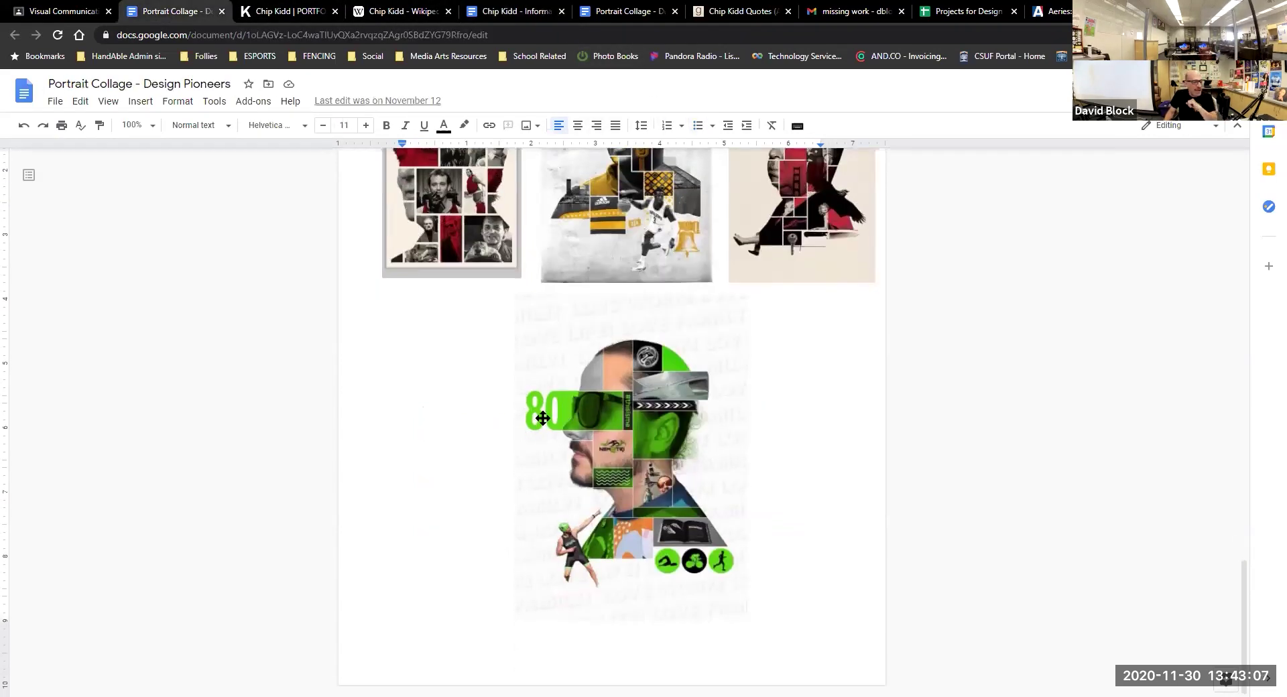
left_click(623, 11)
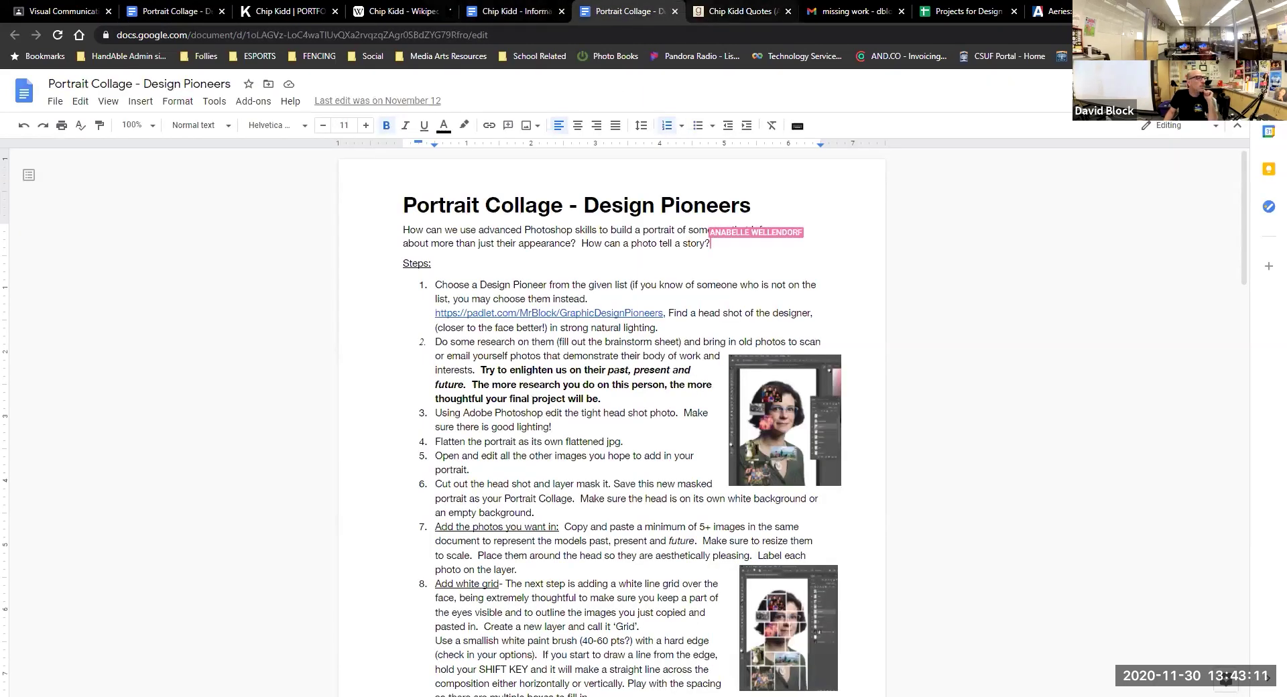
left_click(516, 12)
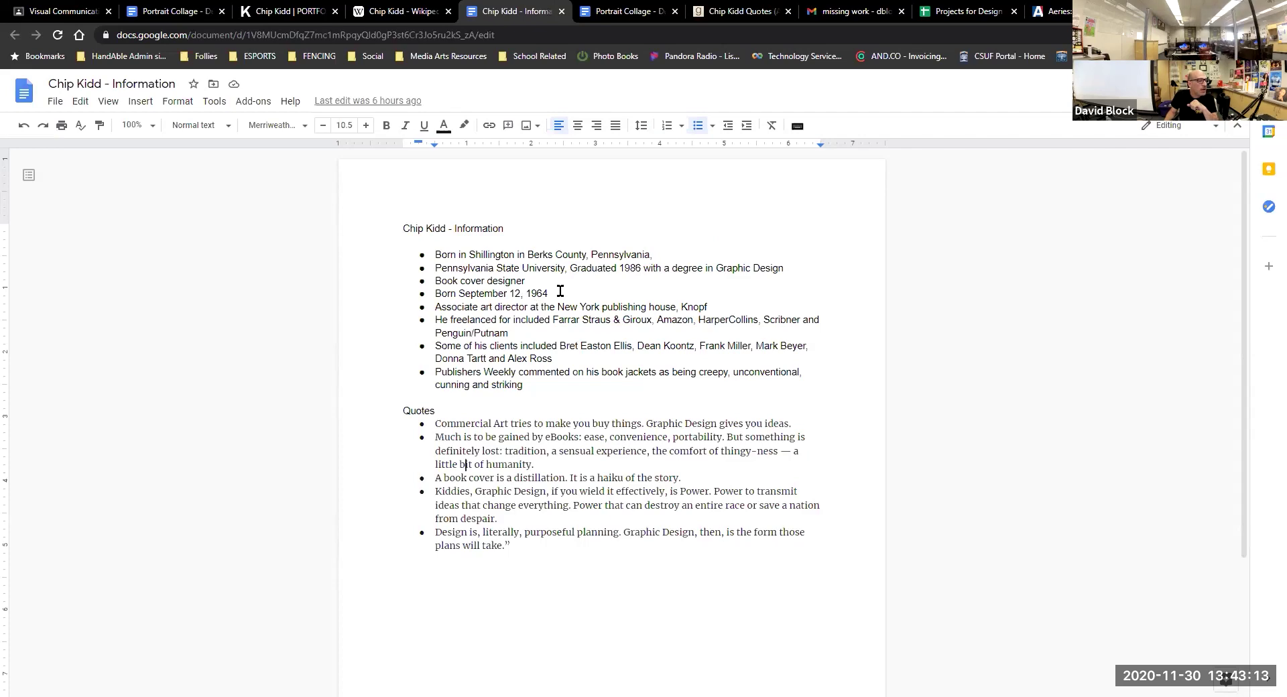
double_click(537, 294)
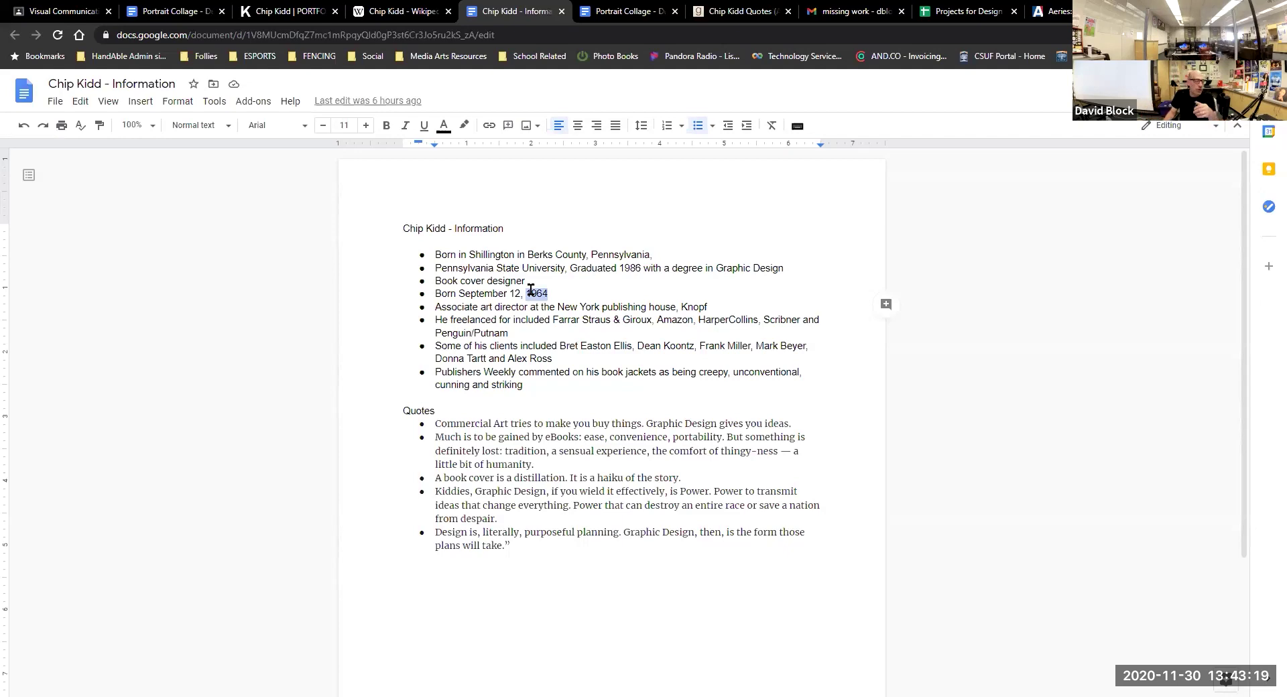
left_click(529, 383)
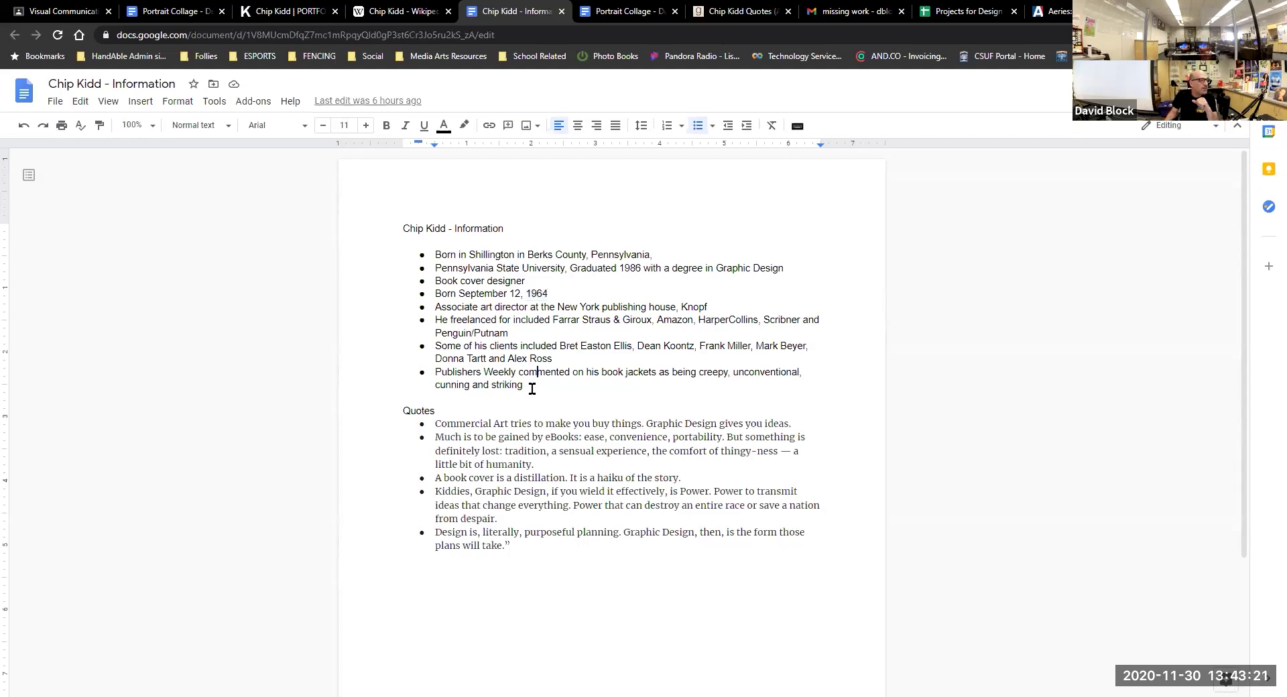